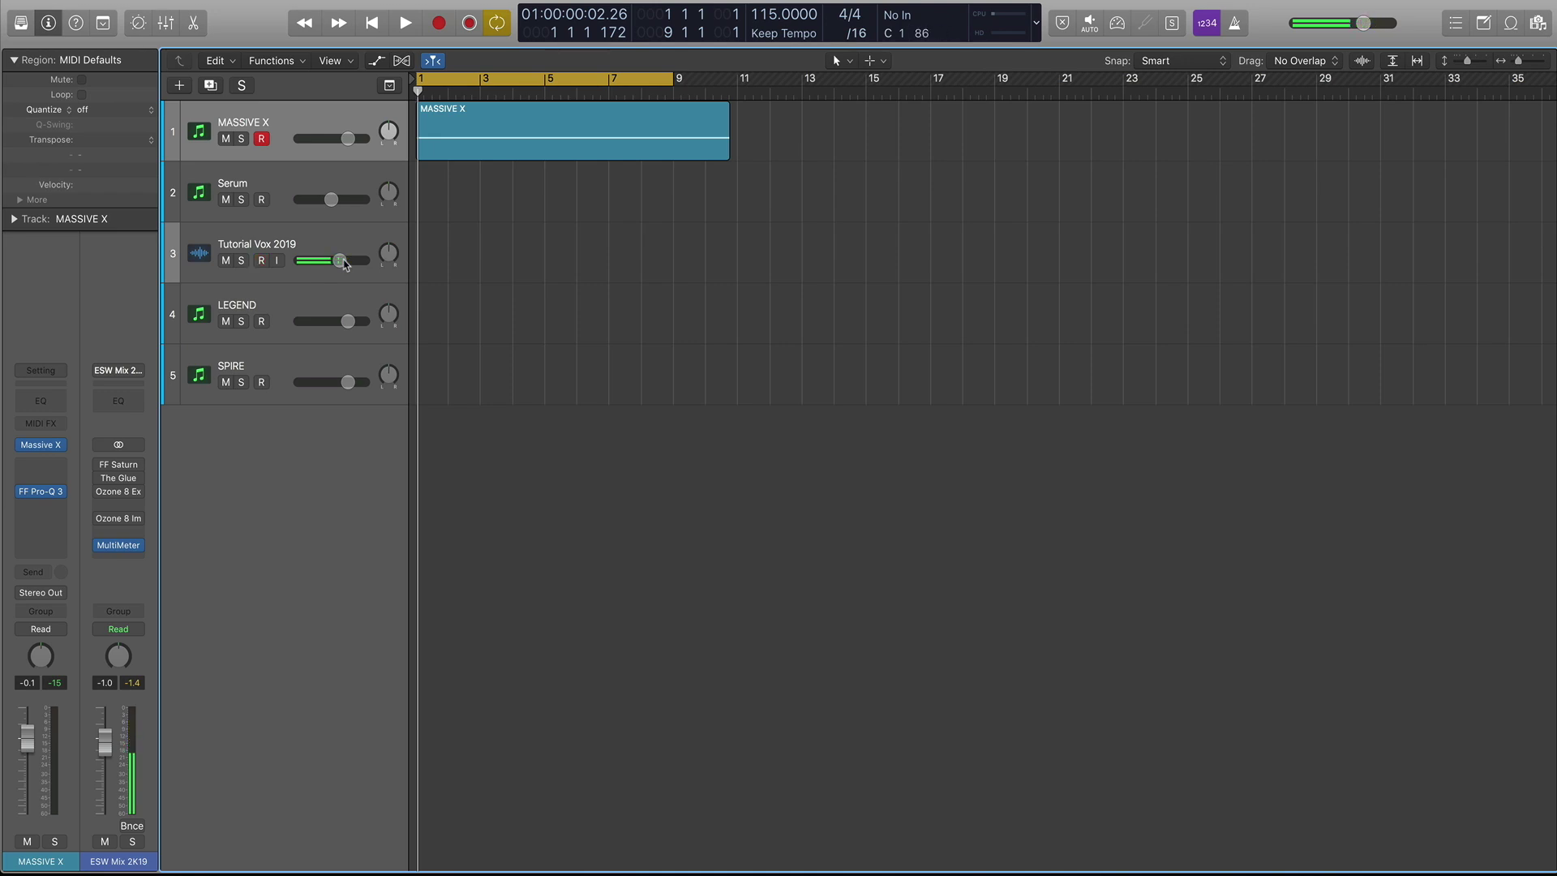
- Arm Tutorial Vox 2019, then select the MASSIVE X region so the playhead sits at 1 3 1
key(ctrl+r)
click(434, 125)
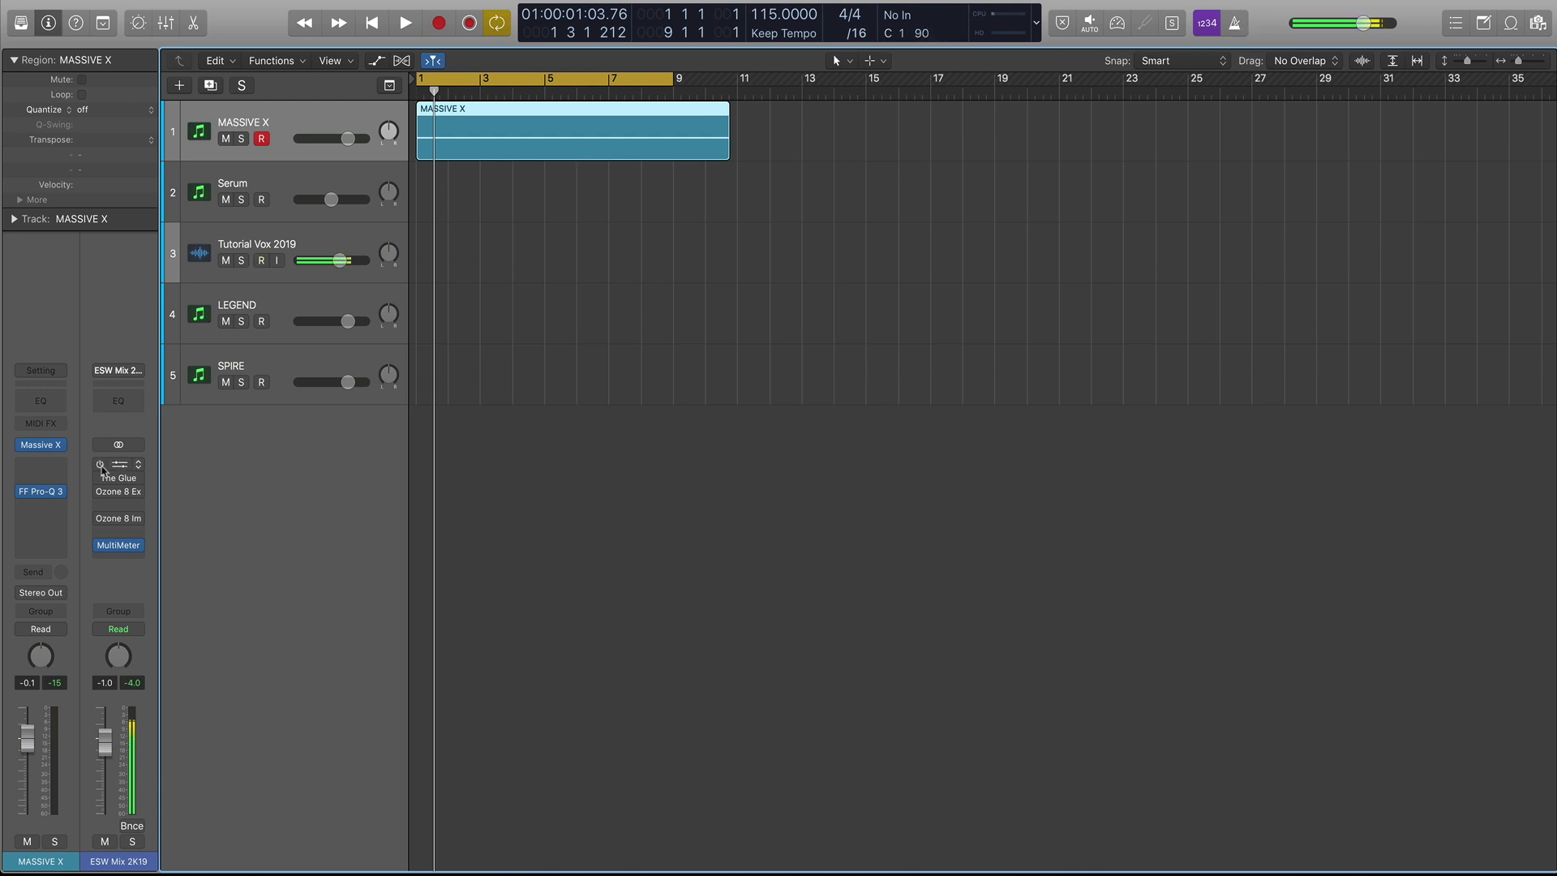
mouse_move(35, 451)
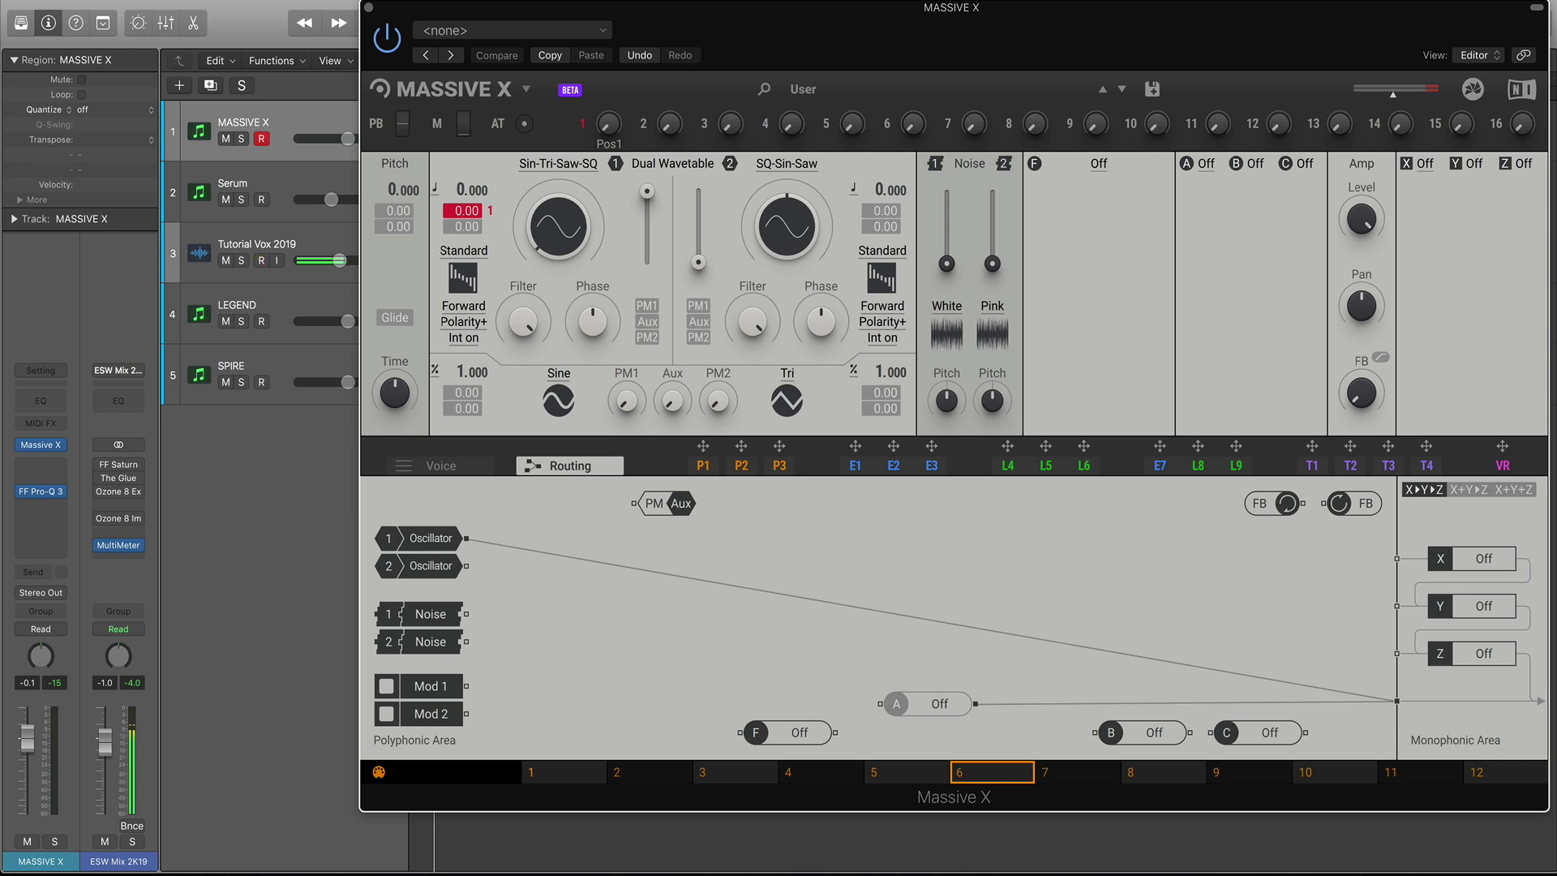
click(558, 163)
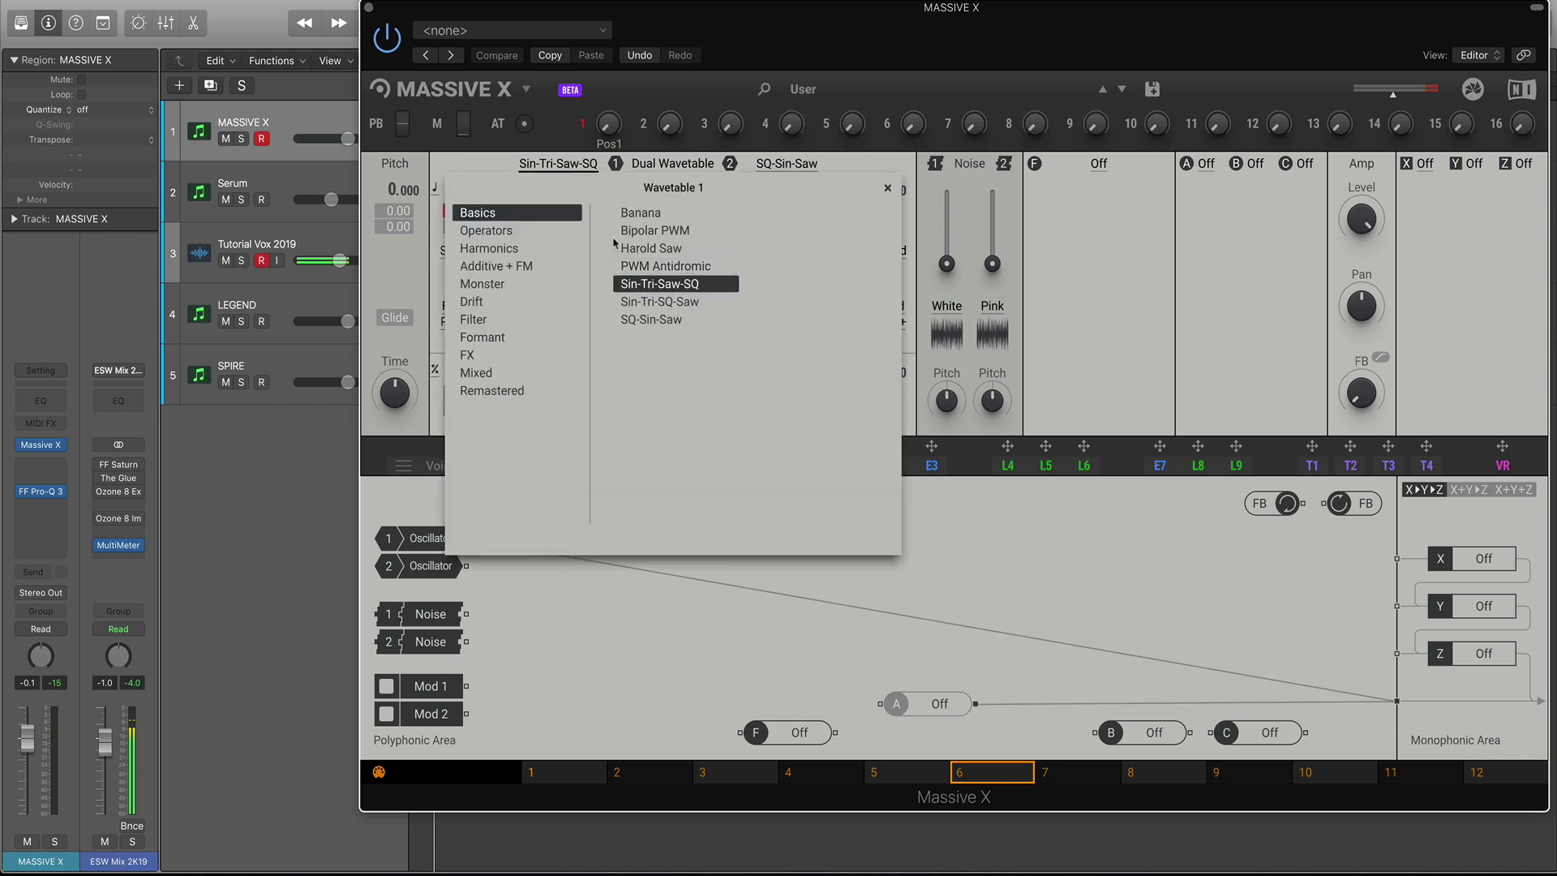
click(495, 162)
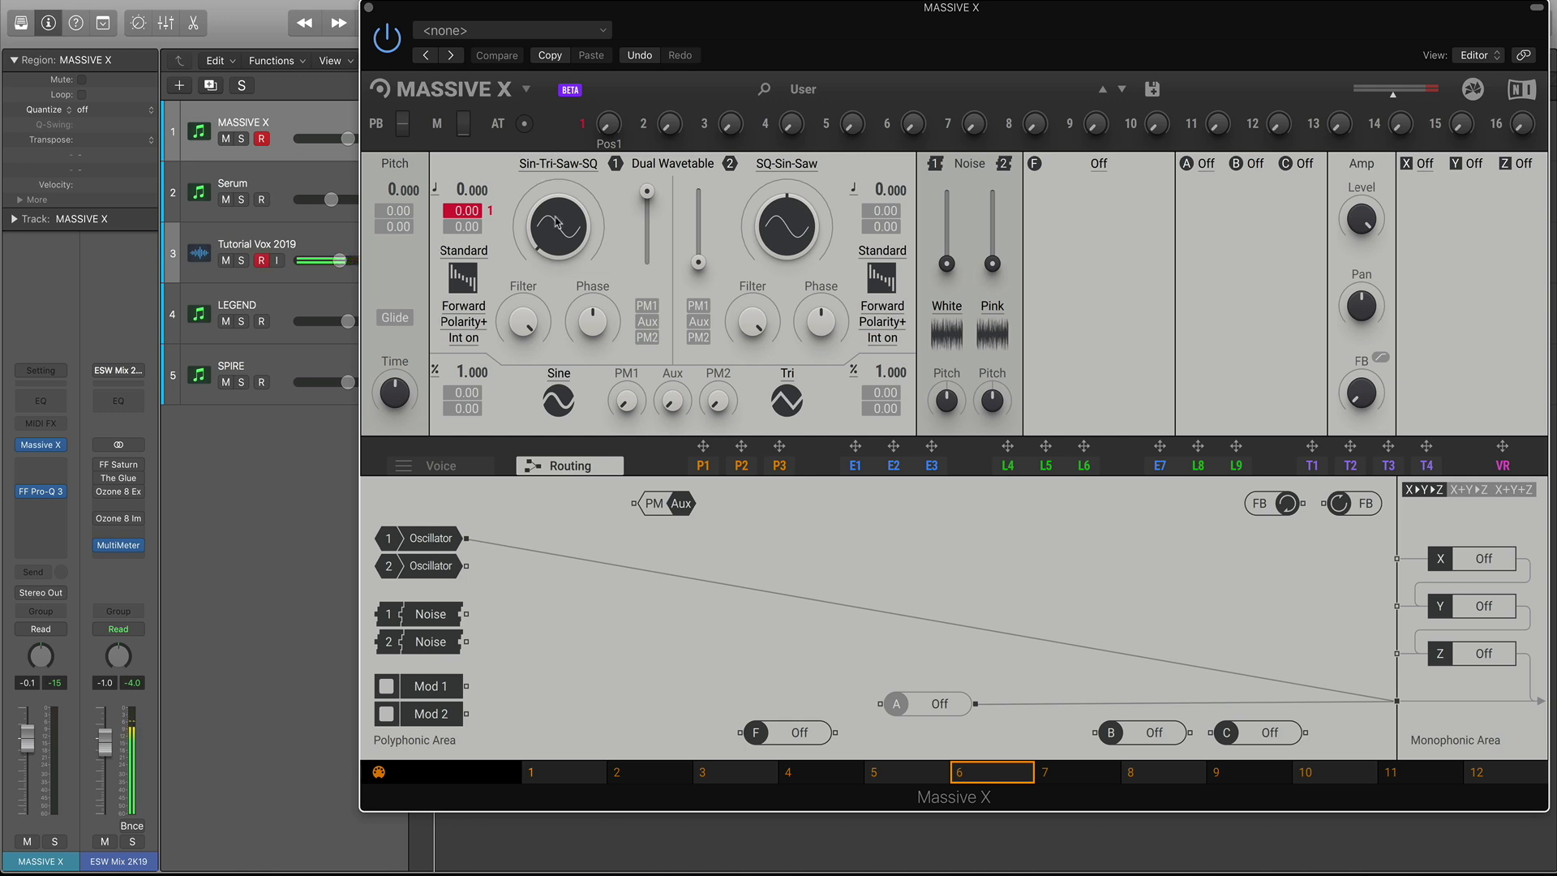
- Close Massive X and open the MASSIVE X channel's Pro-Q 3, moving it lower left
click(367, 8)
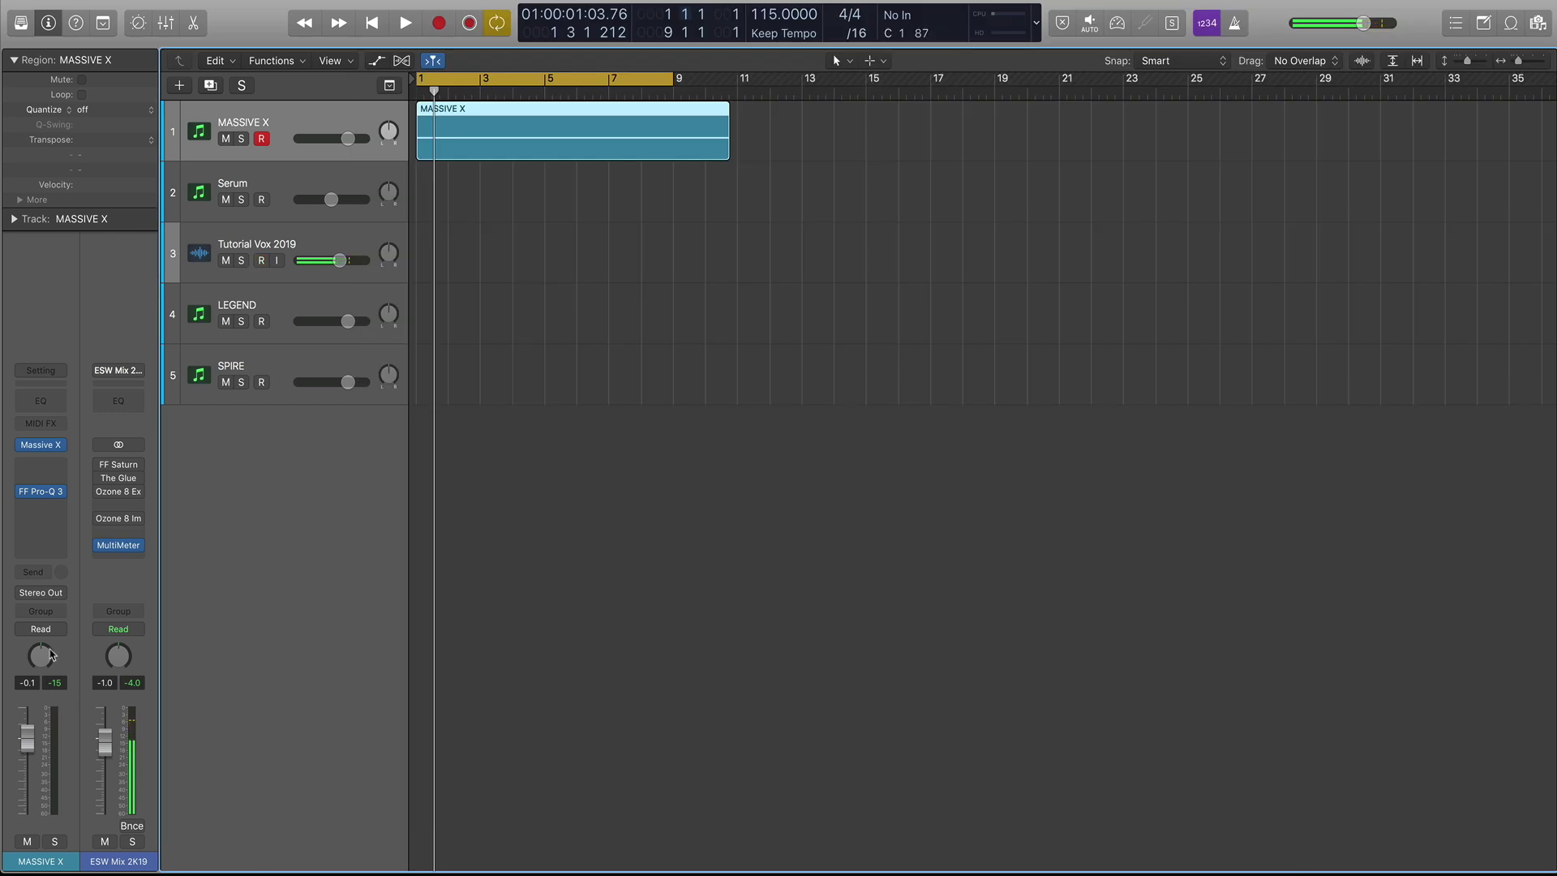
click(40, 491)
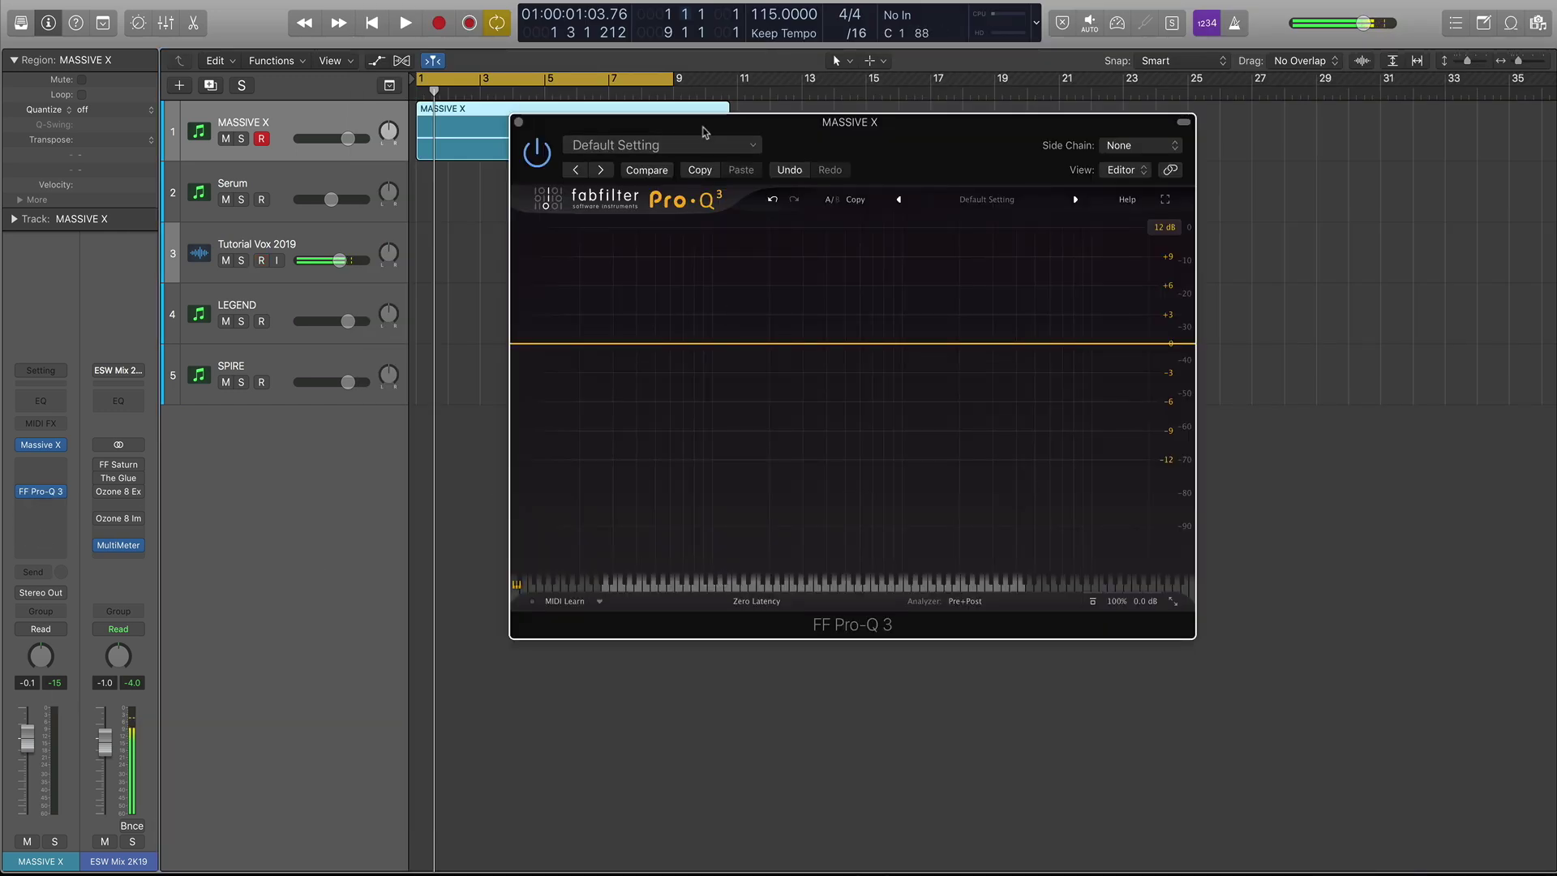
drag(704, 132, 657, 180)
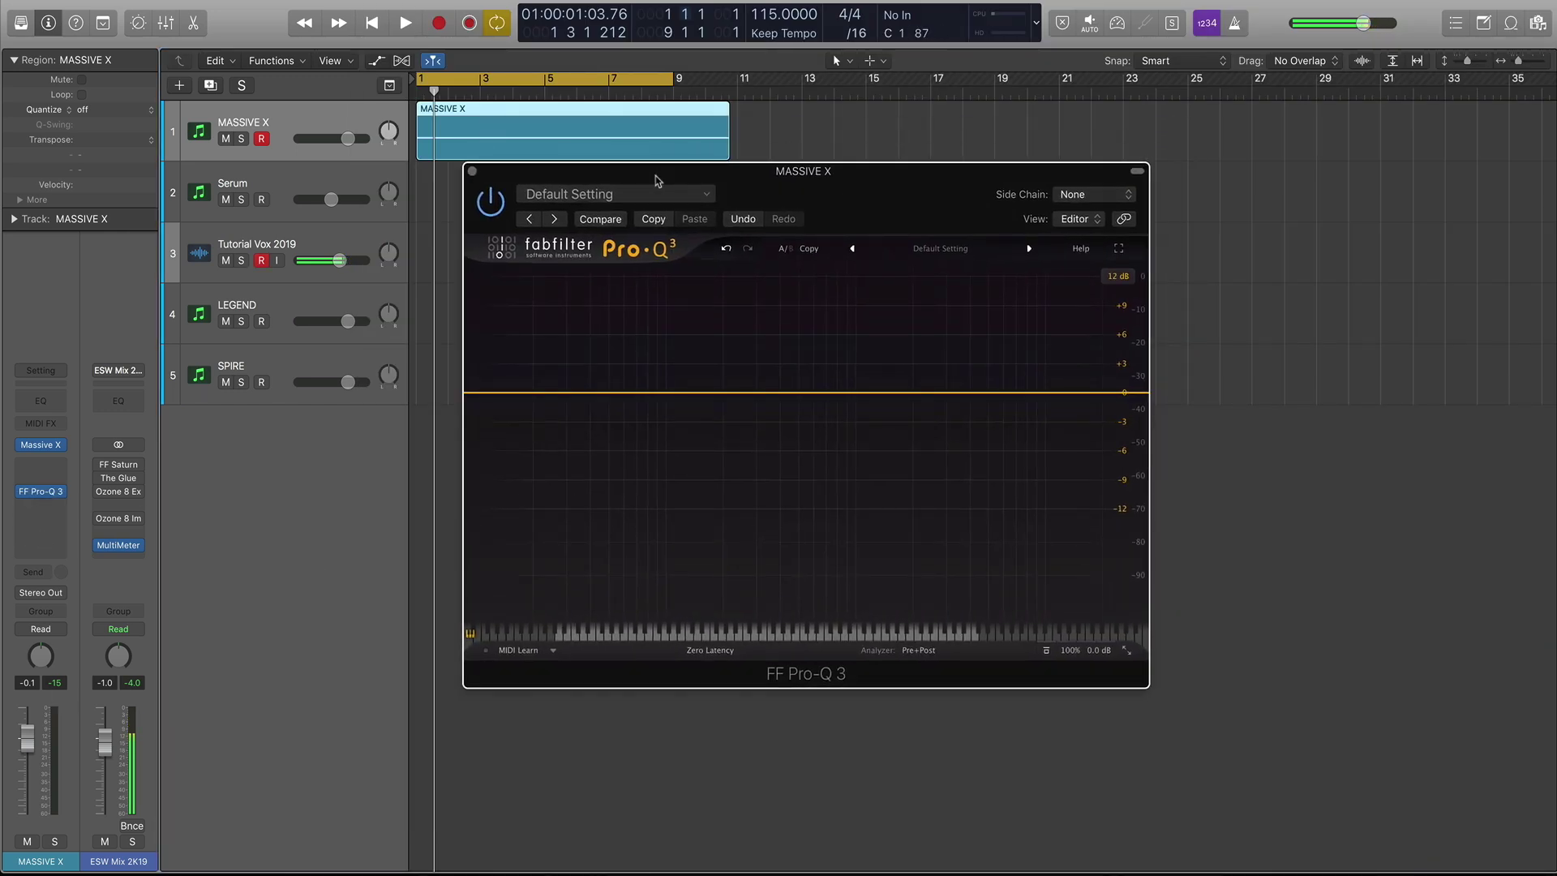
click(573, 136)
- Play the sine and inspect its C4 peak and the faint harmonic near C5
key(space)
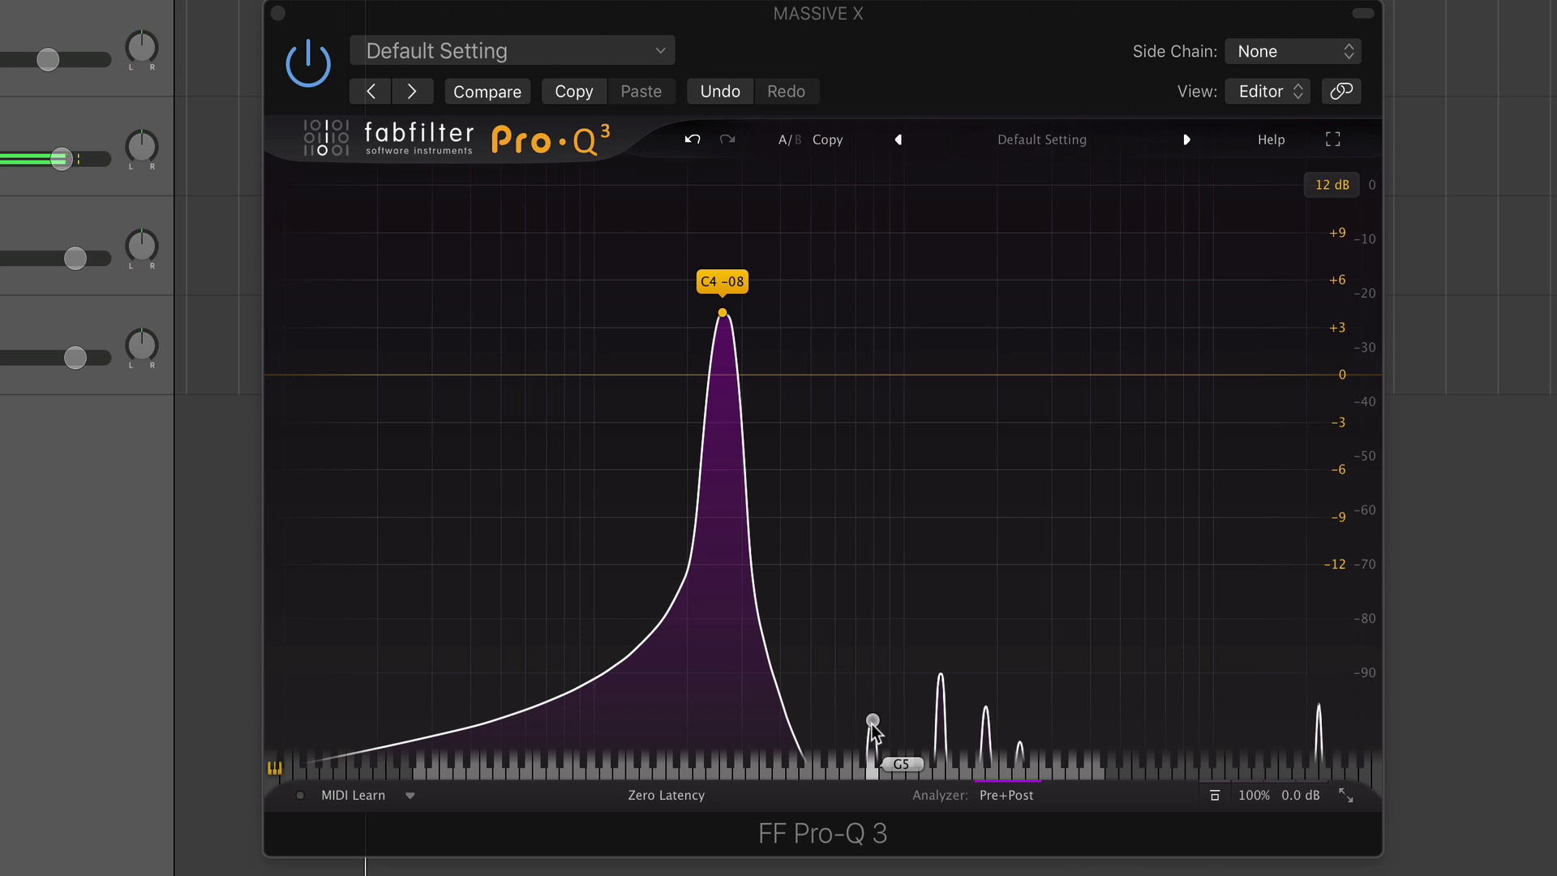
key(Delete)
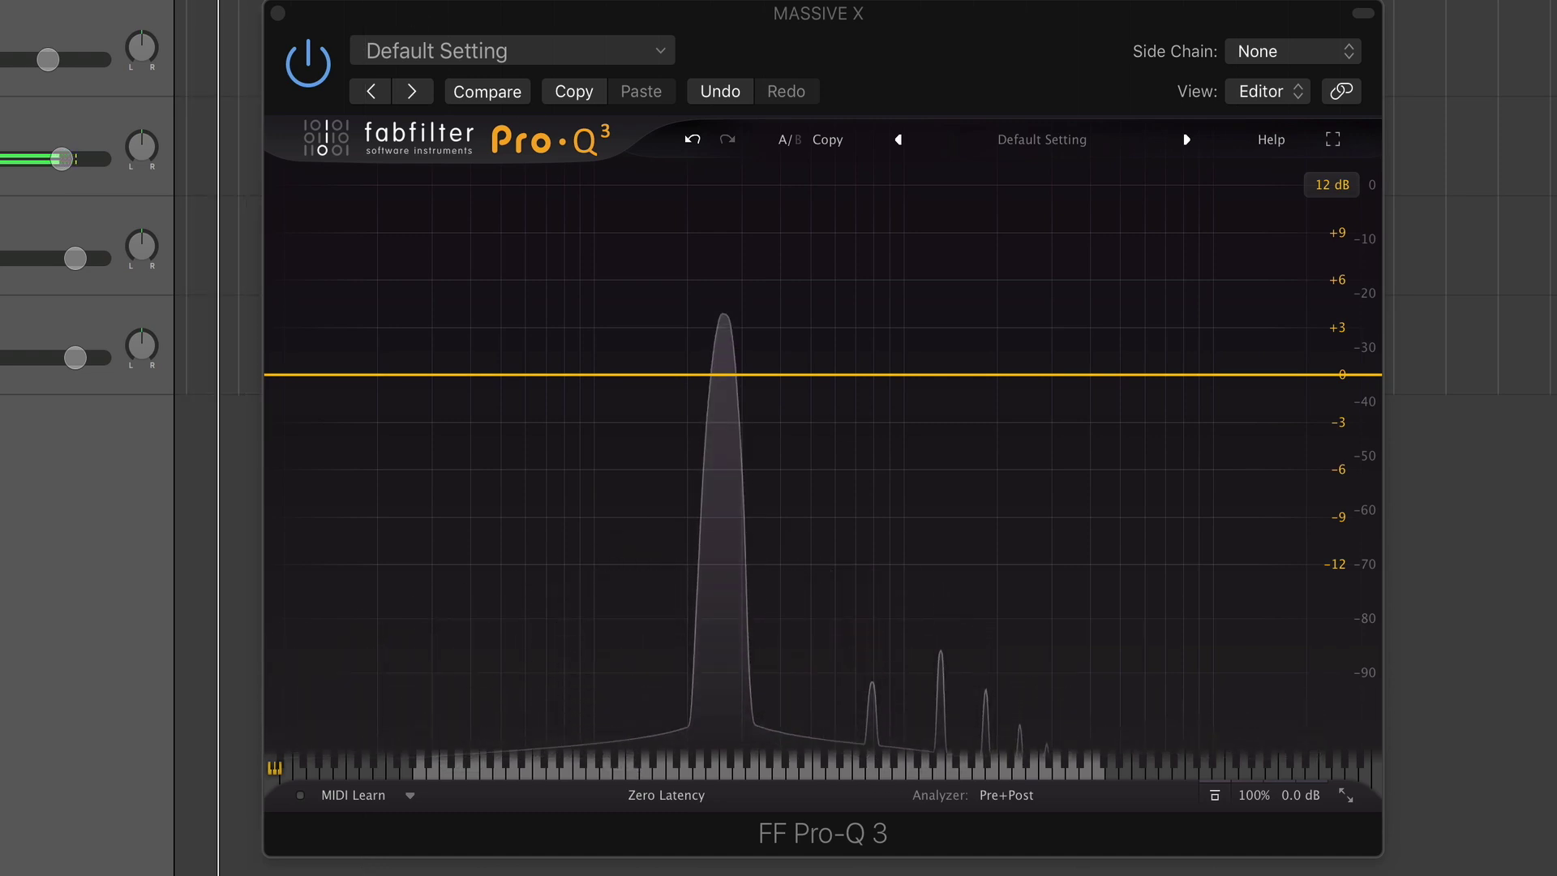
click(873, 735)
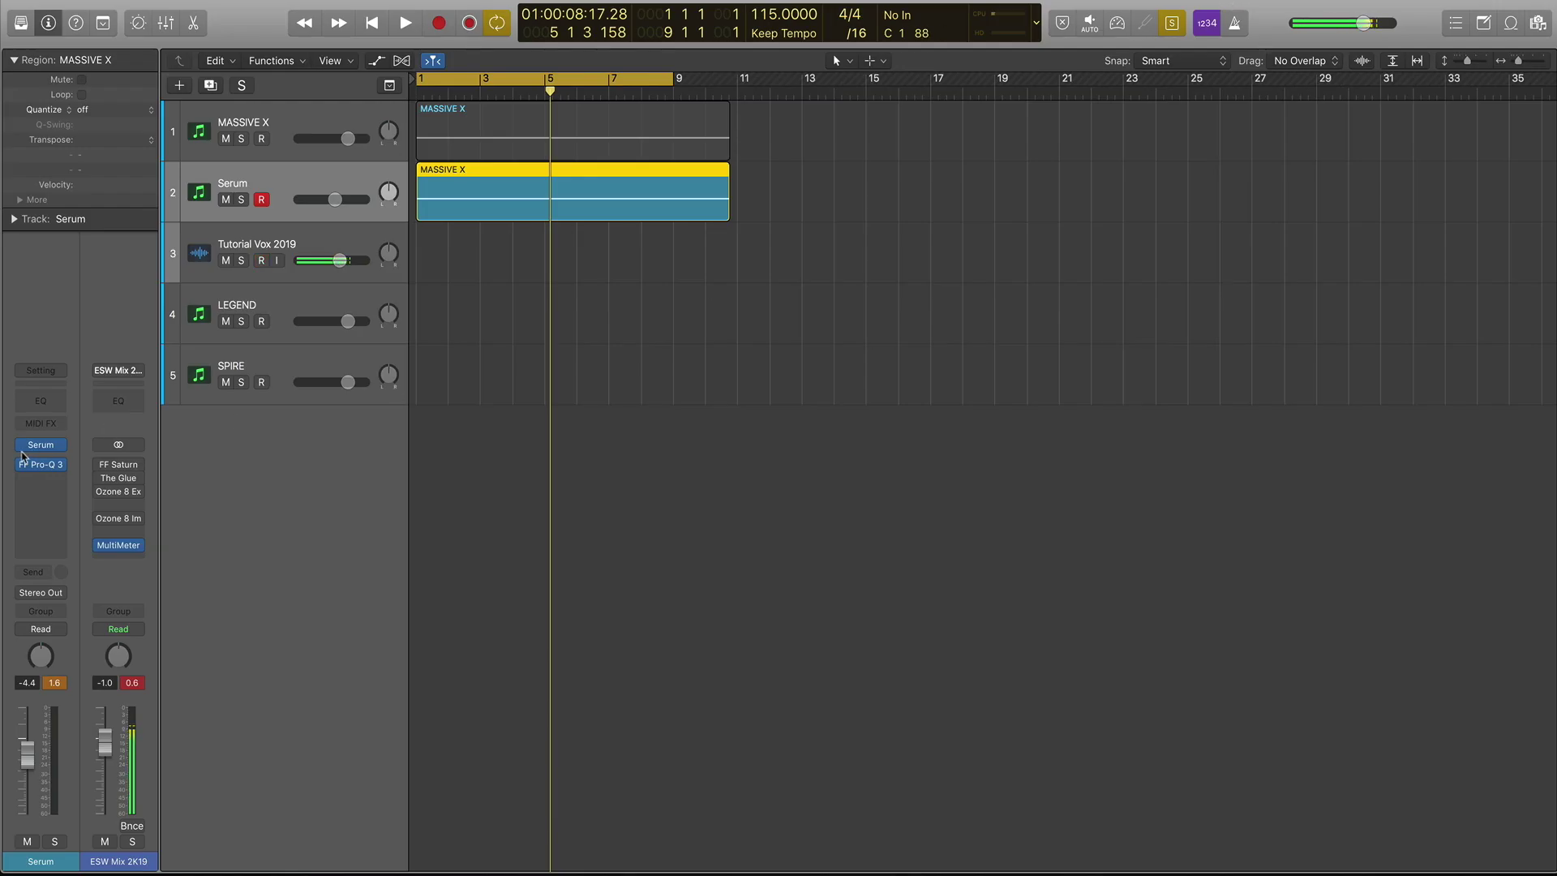
- Toggle Serum's global oscillator quality to 2X and back to 1X draft
click(26, 448)
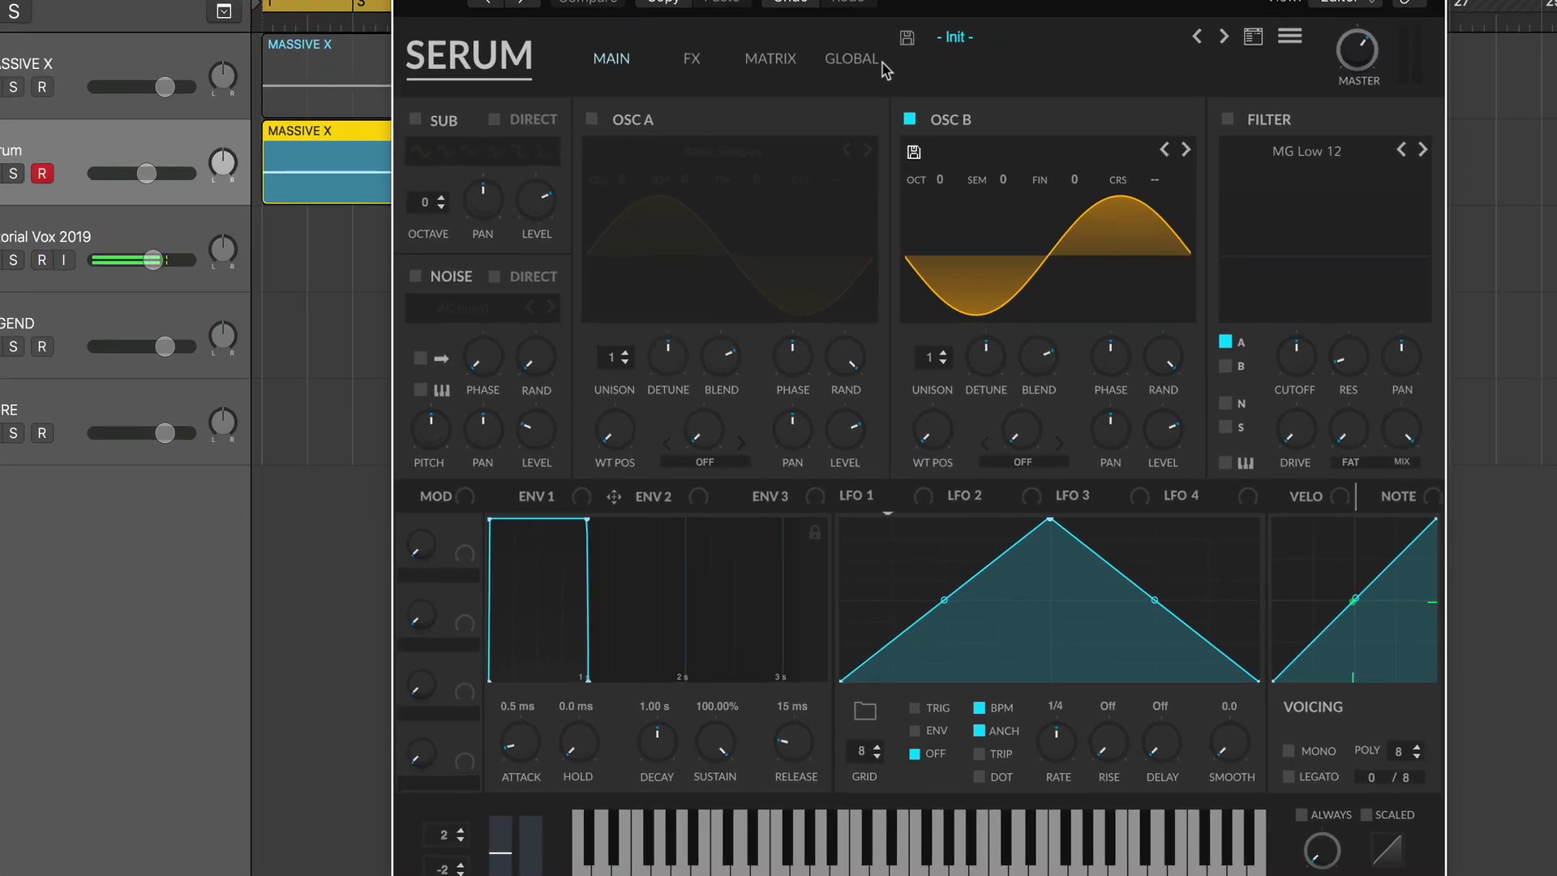
click(843, 56)
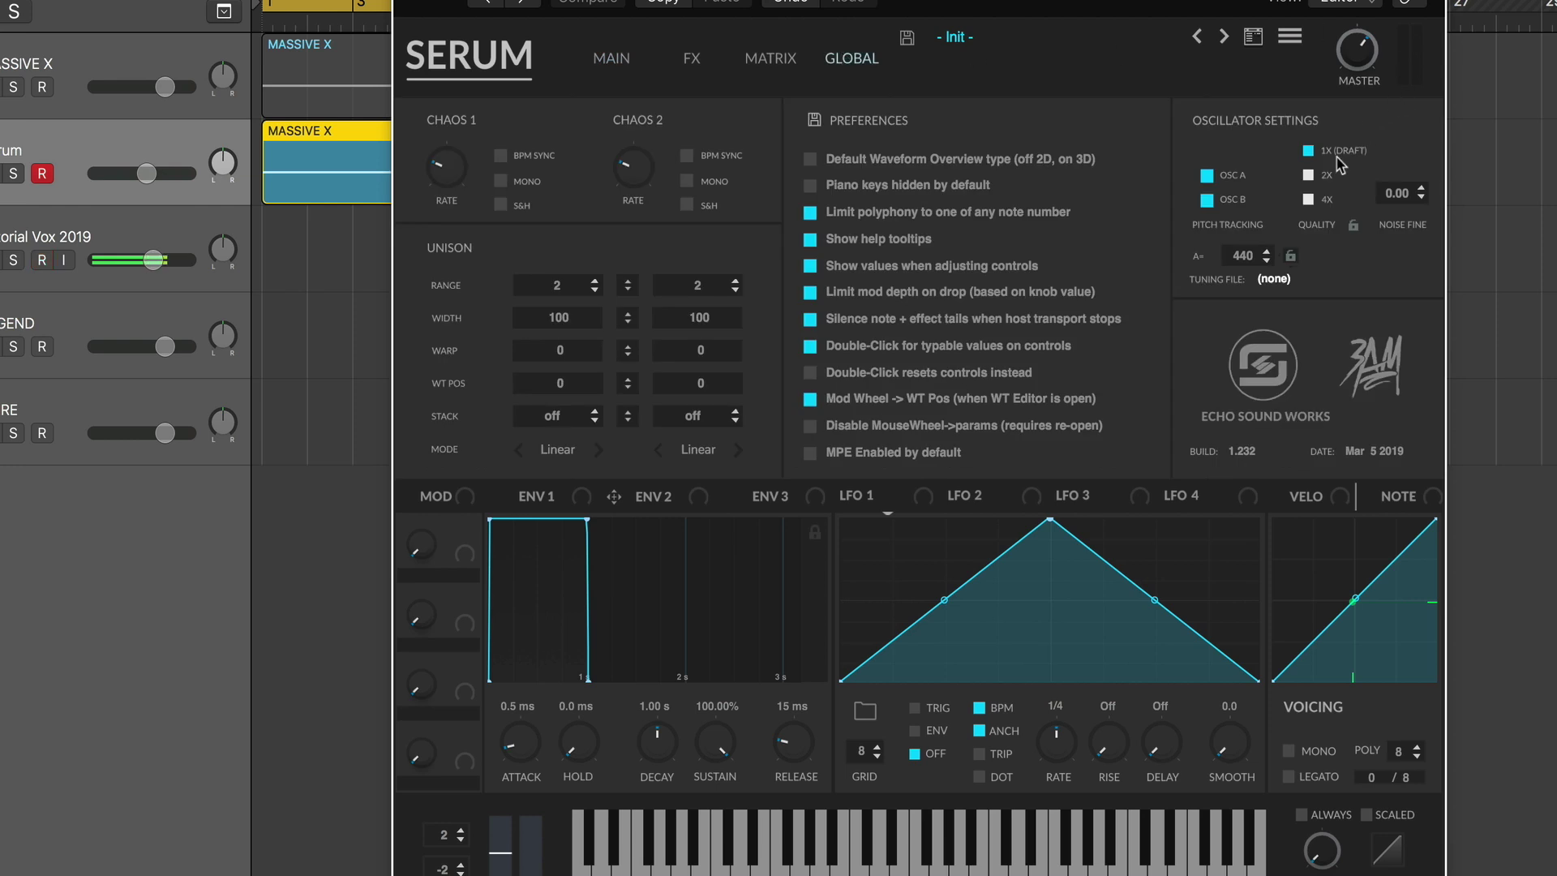
click(1307, 174)
click(142, 174)
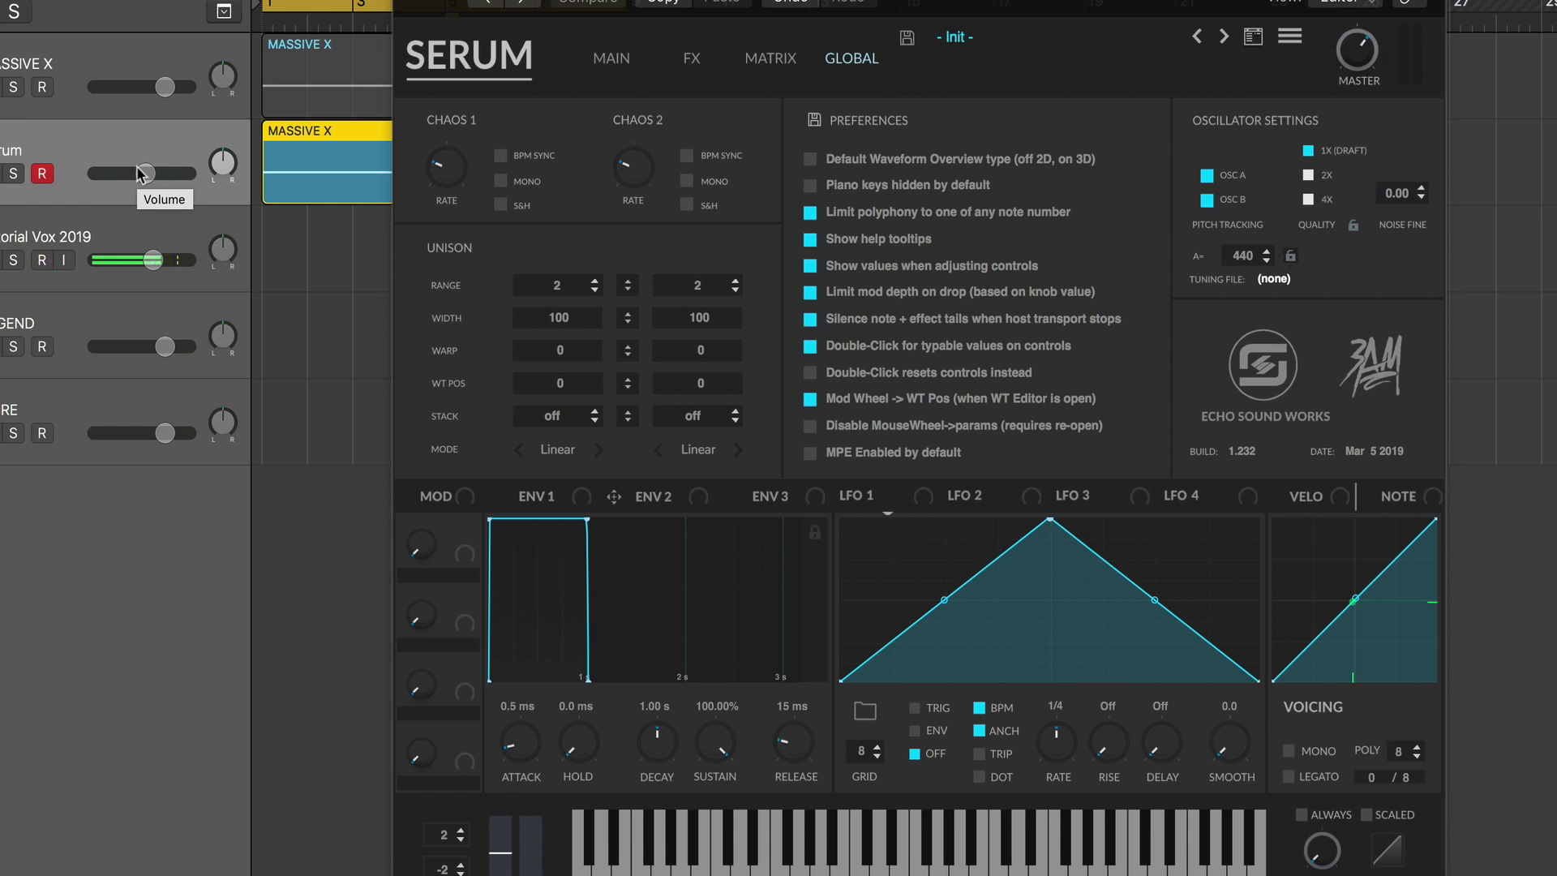
click(1308, 174)
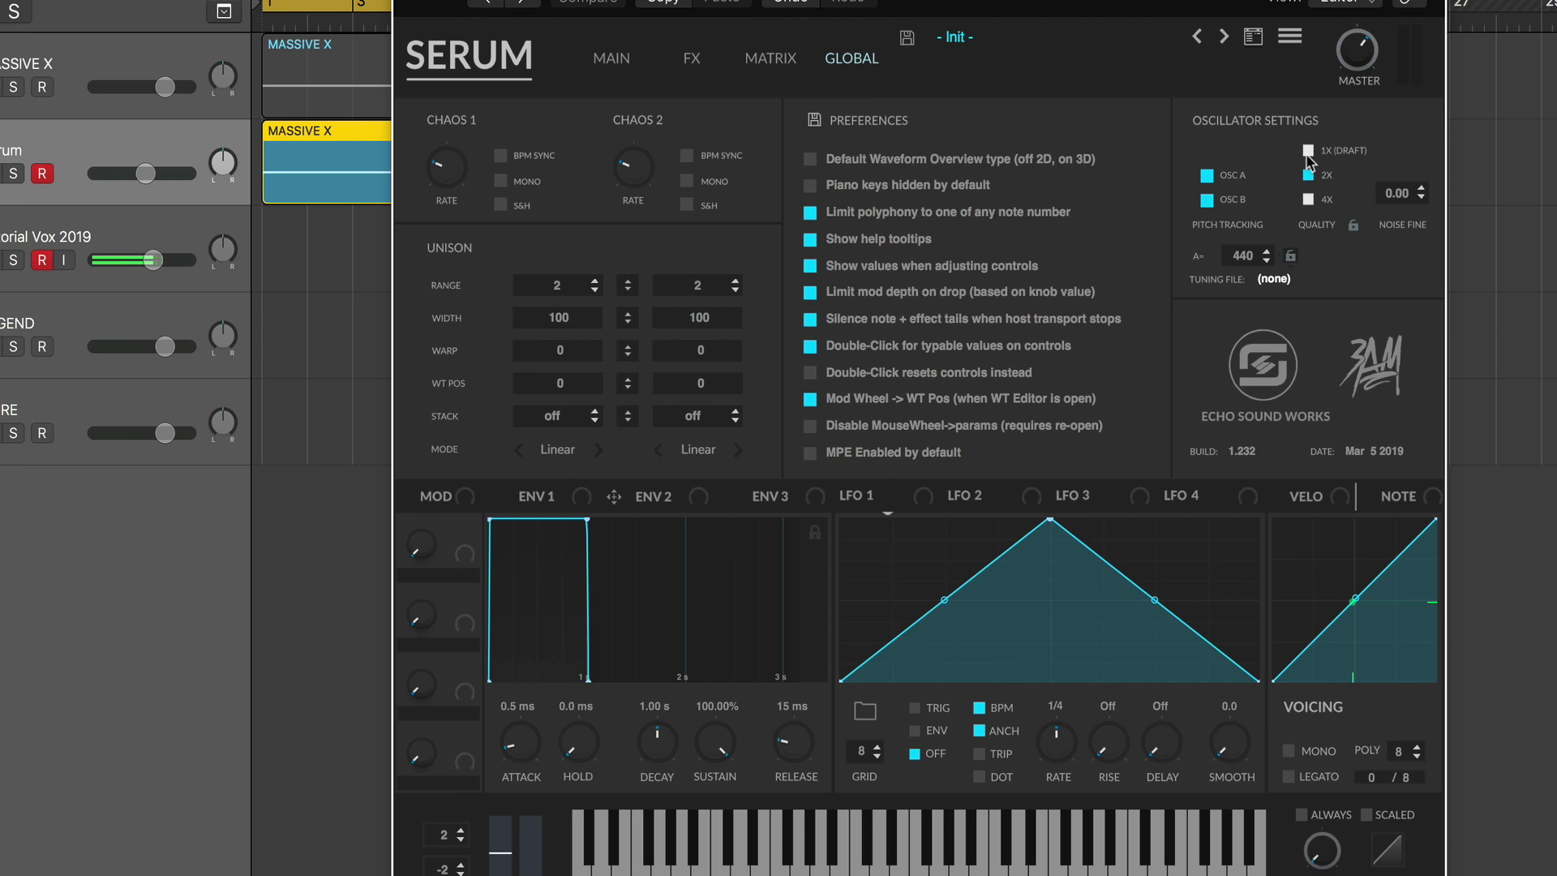
click(1308, 152)
- Load the sin(x*pi) formula into oscillator B's wavetable, view its harmonics, and close Serum
click(607, 58)
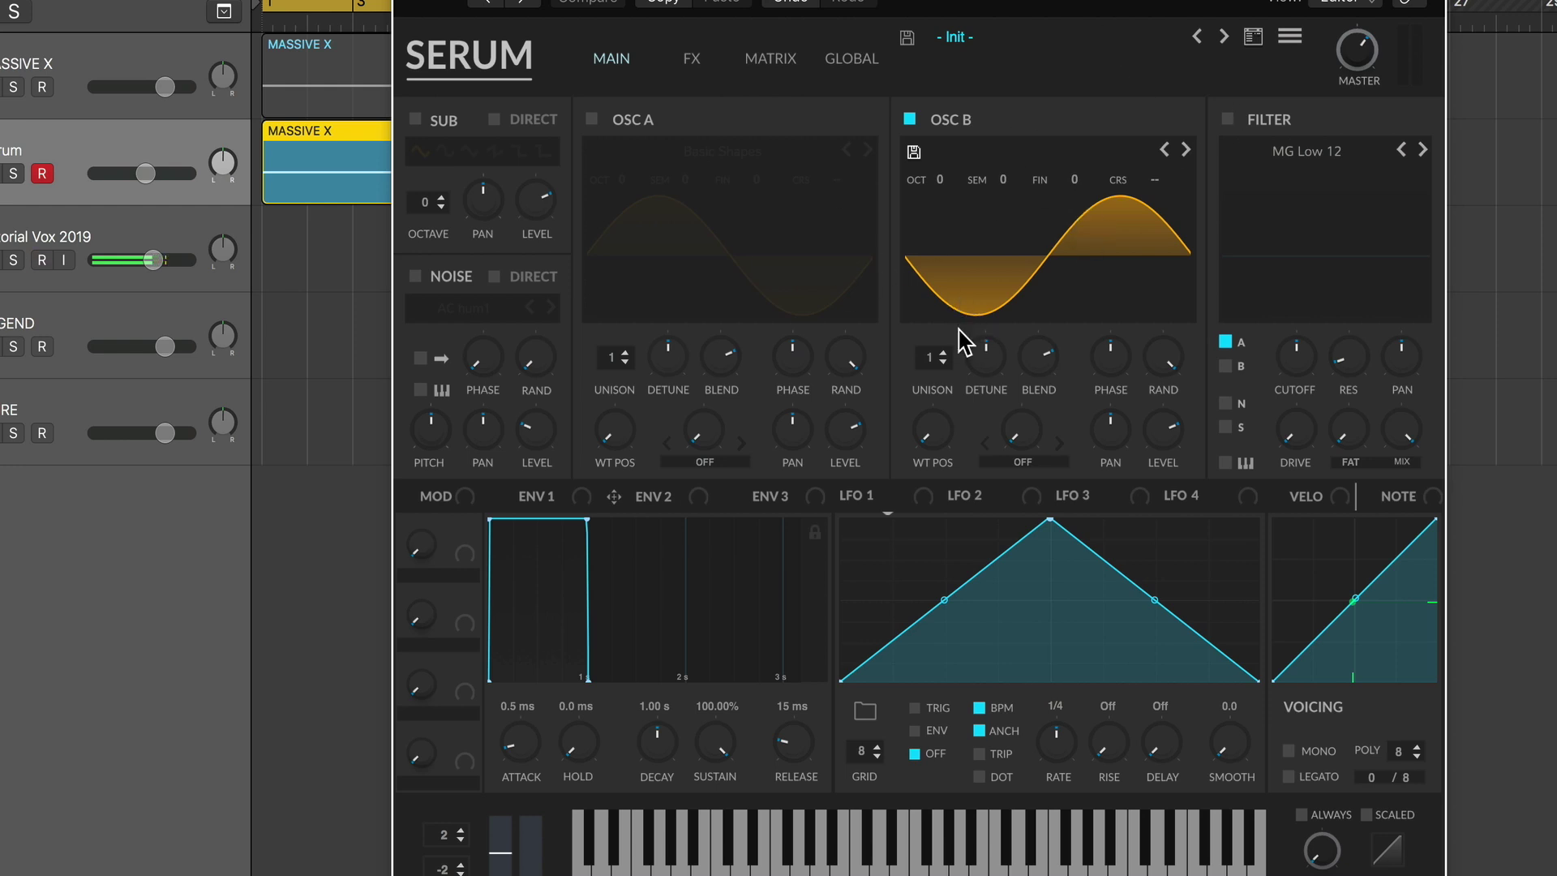
click(1180, 212)
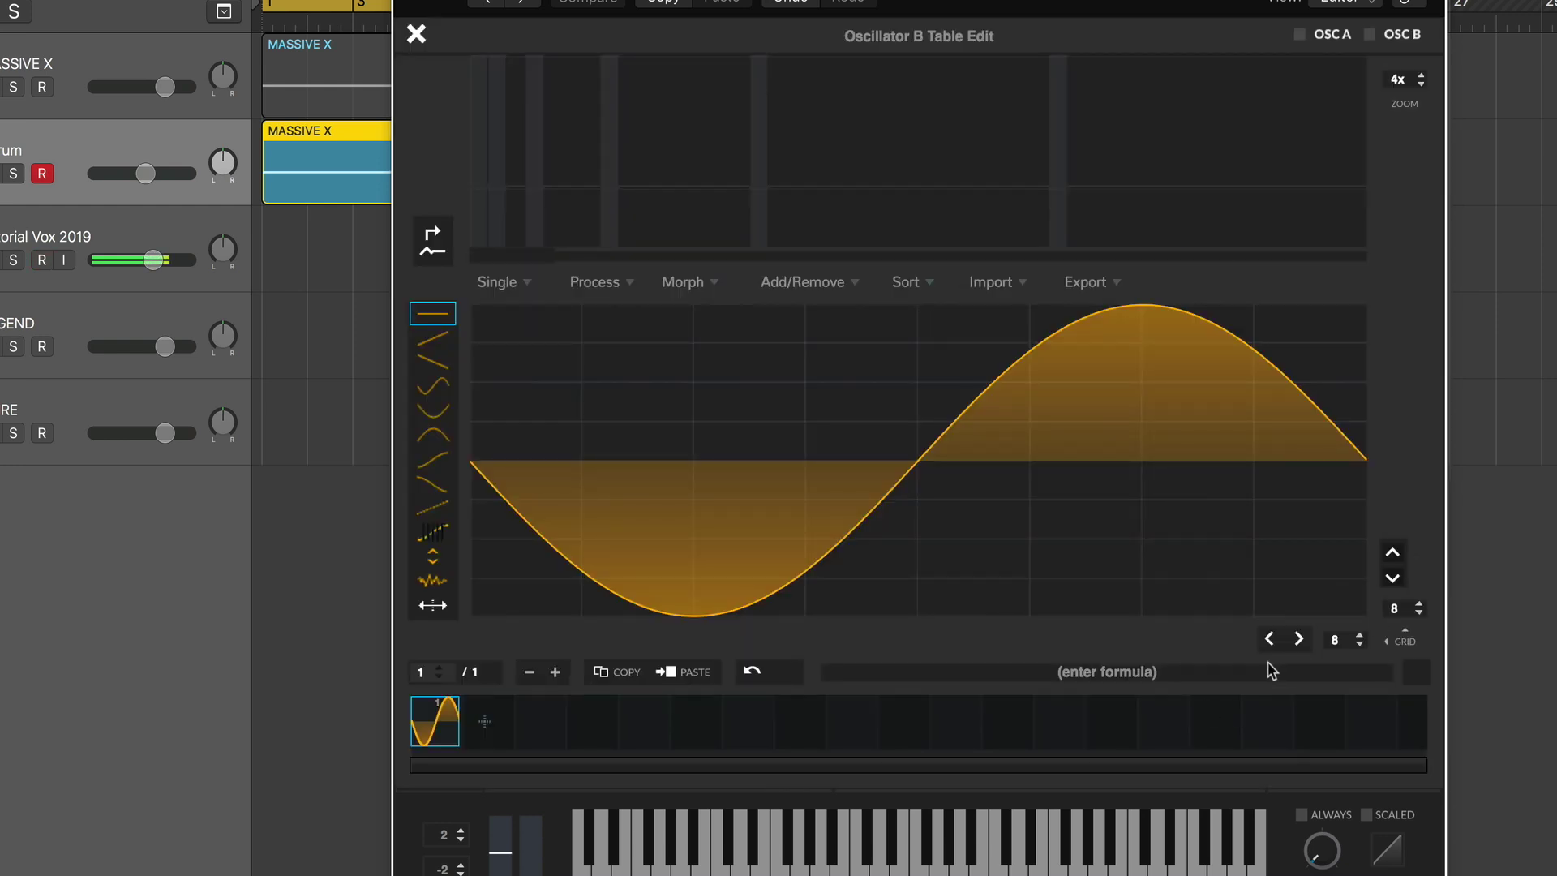
click(1416, 671)
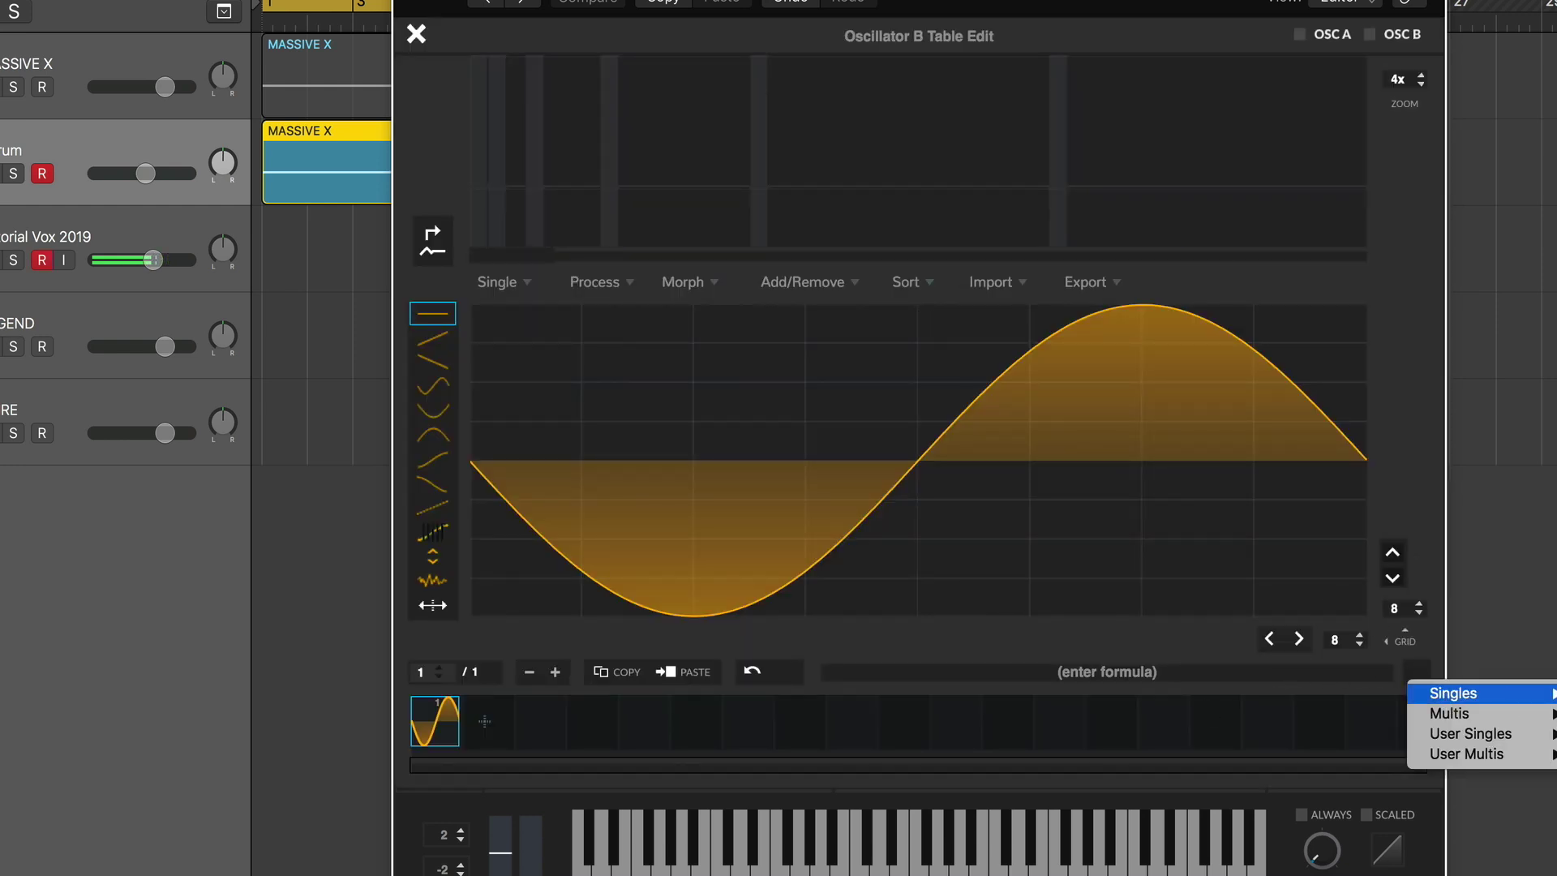
click(1541, 692)
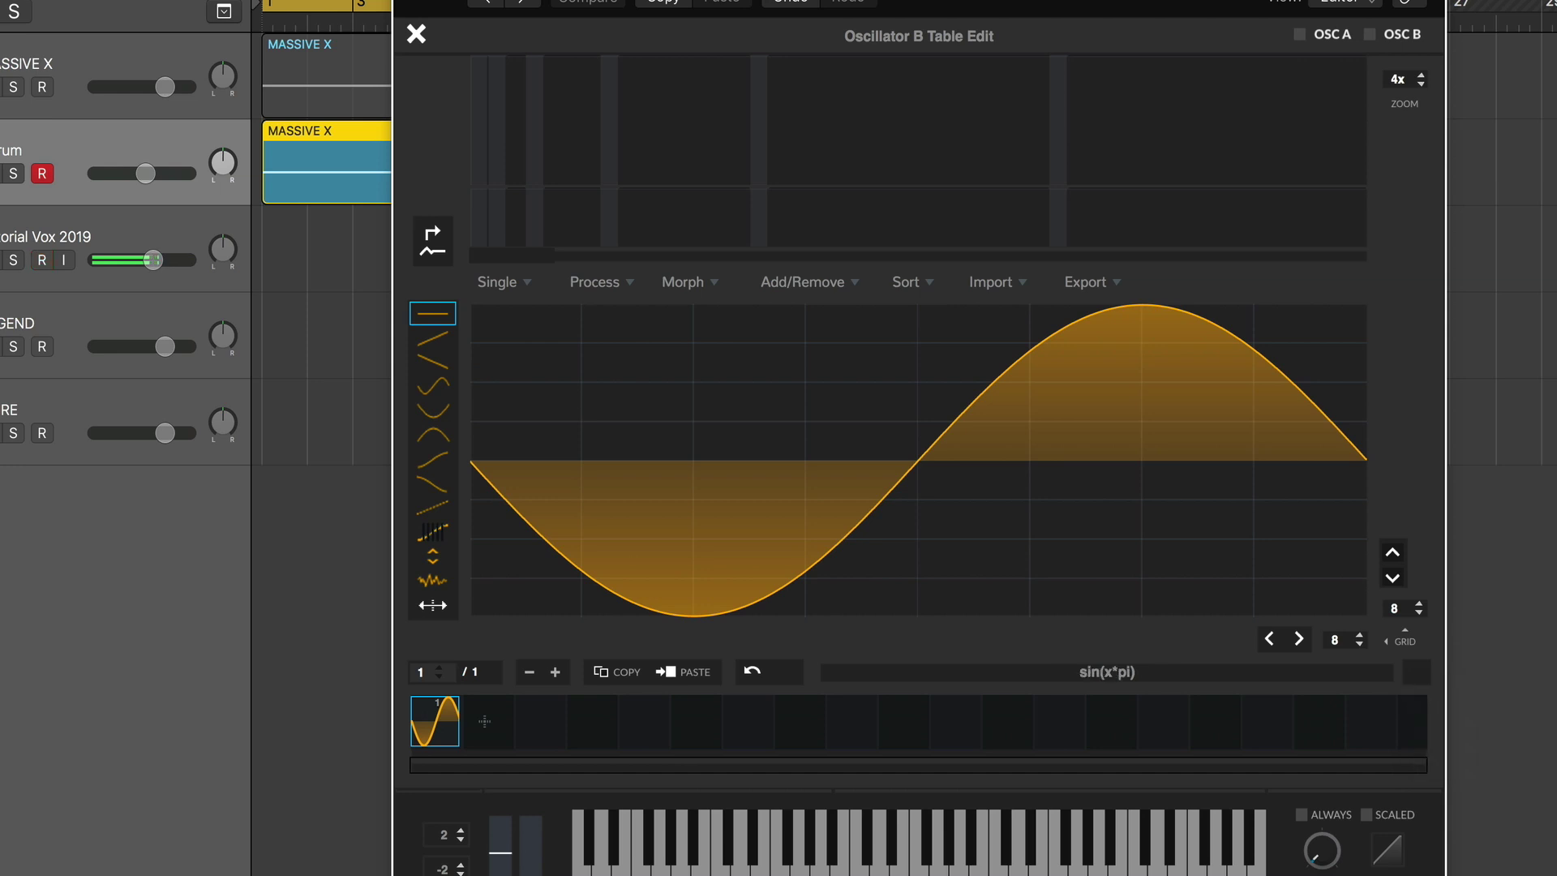
click(432, 240)
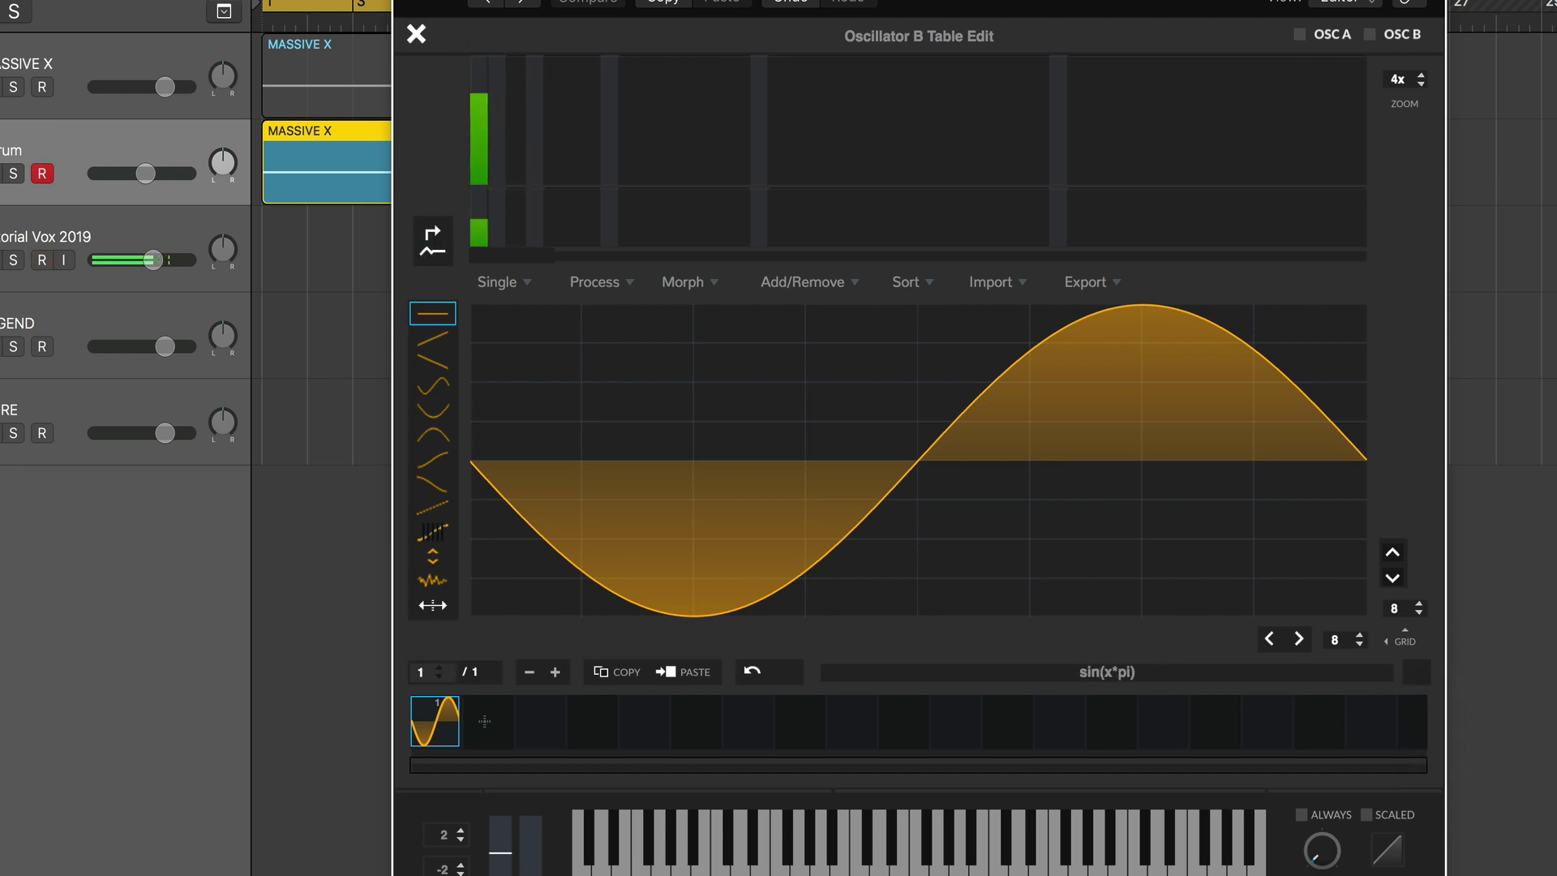
key(super+w)
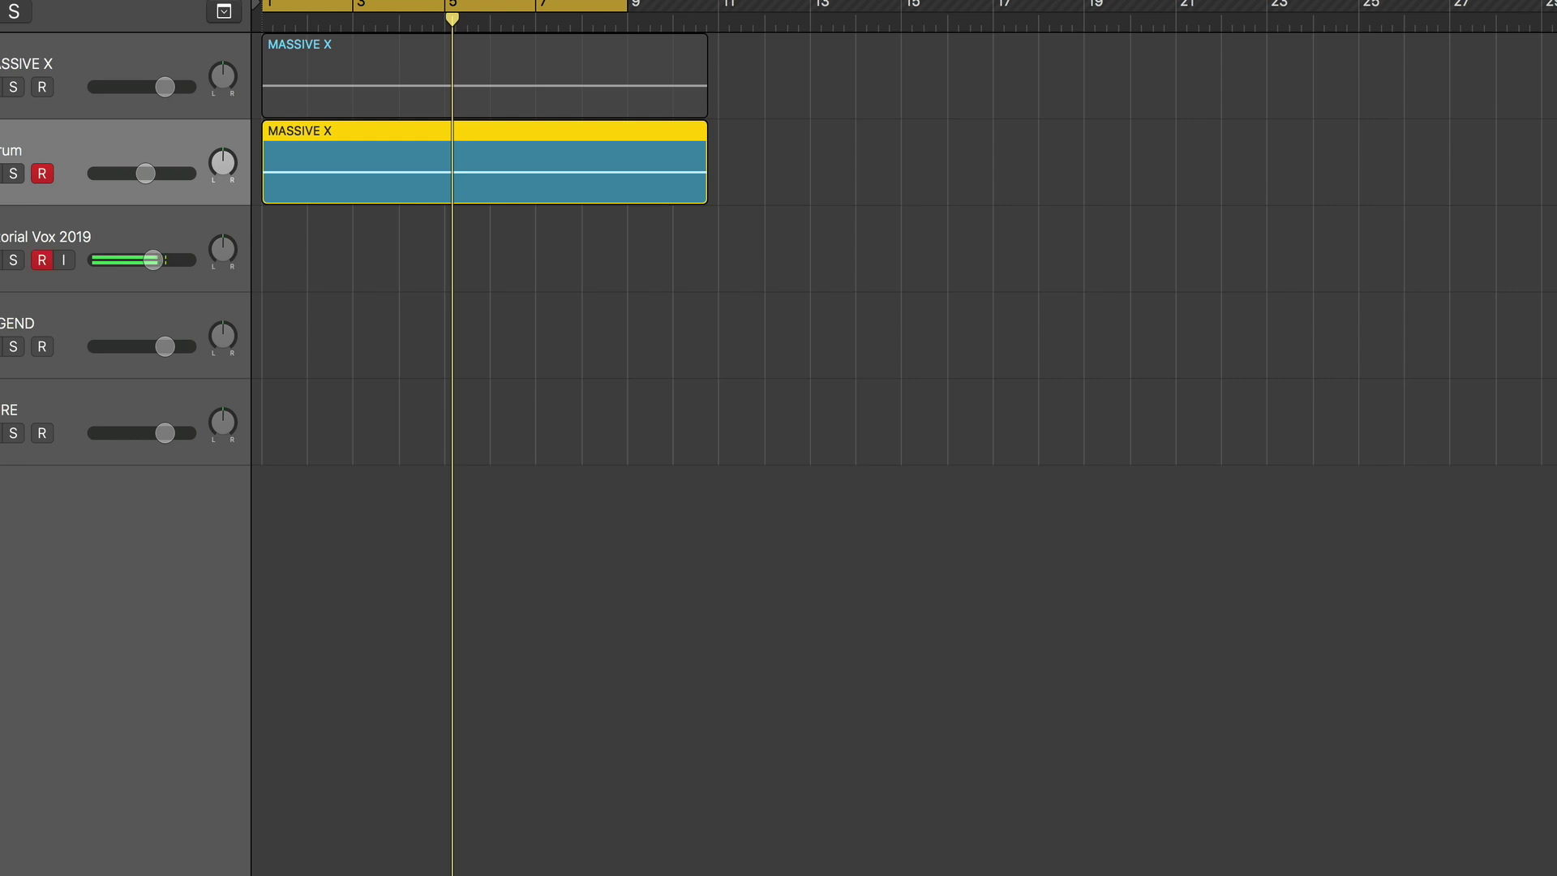
- Open the Serum channel's Pro-Q 3 and play the sine to see spurs above C4
key(v)
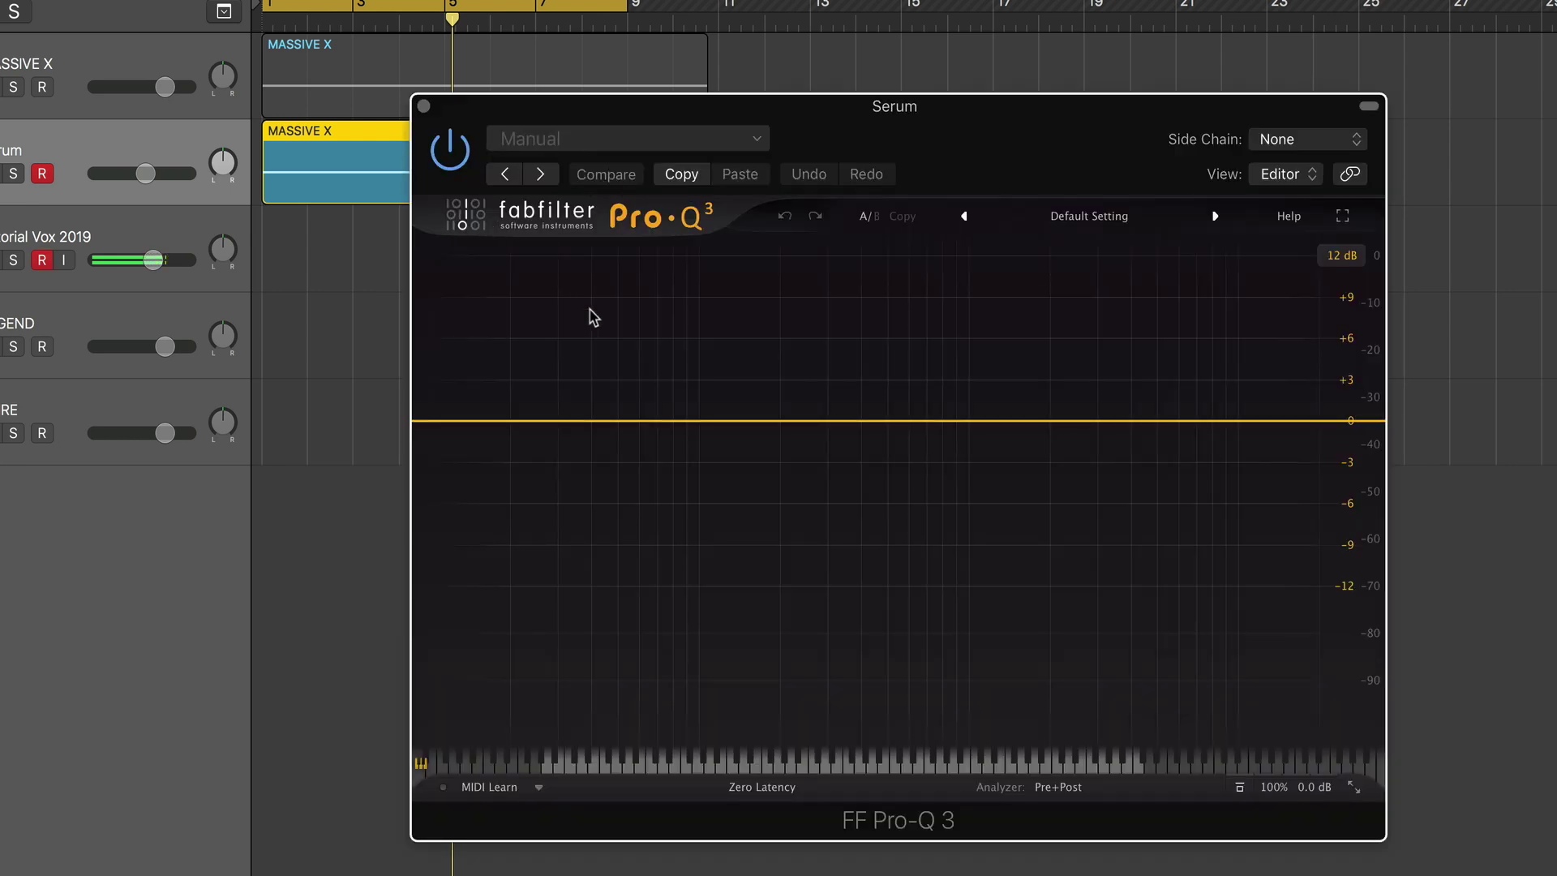
click(327, 160)
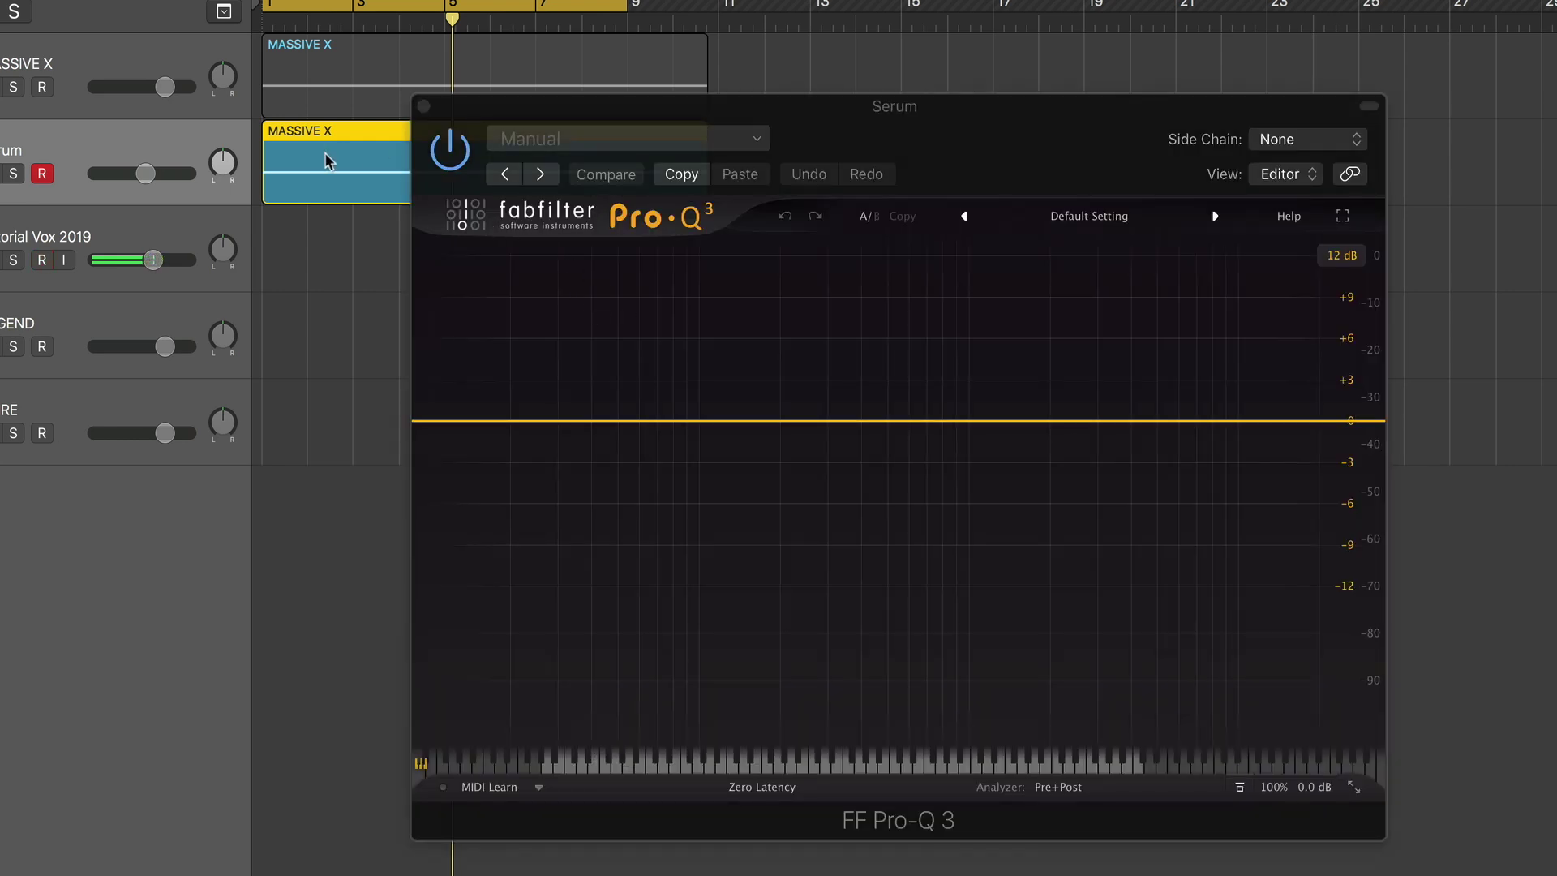
key(space)
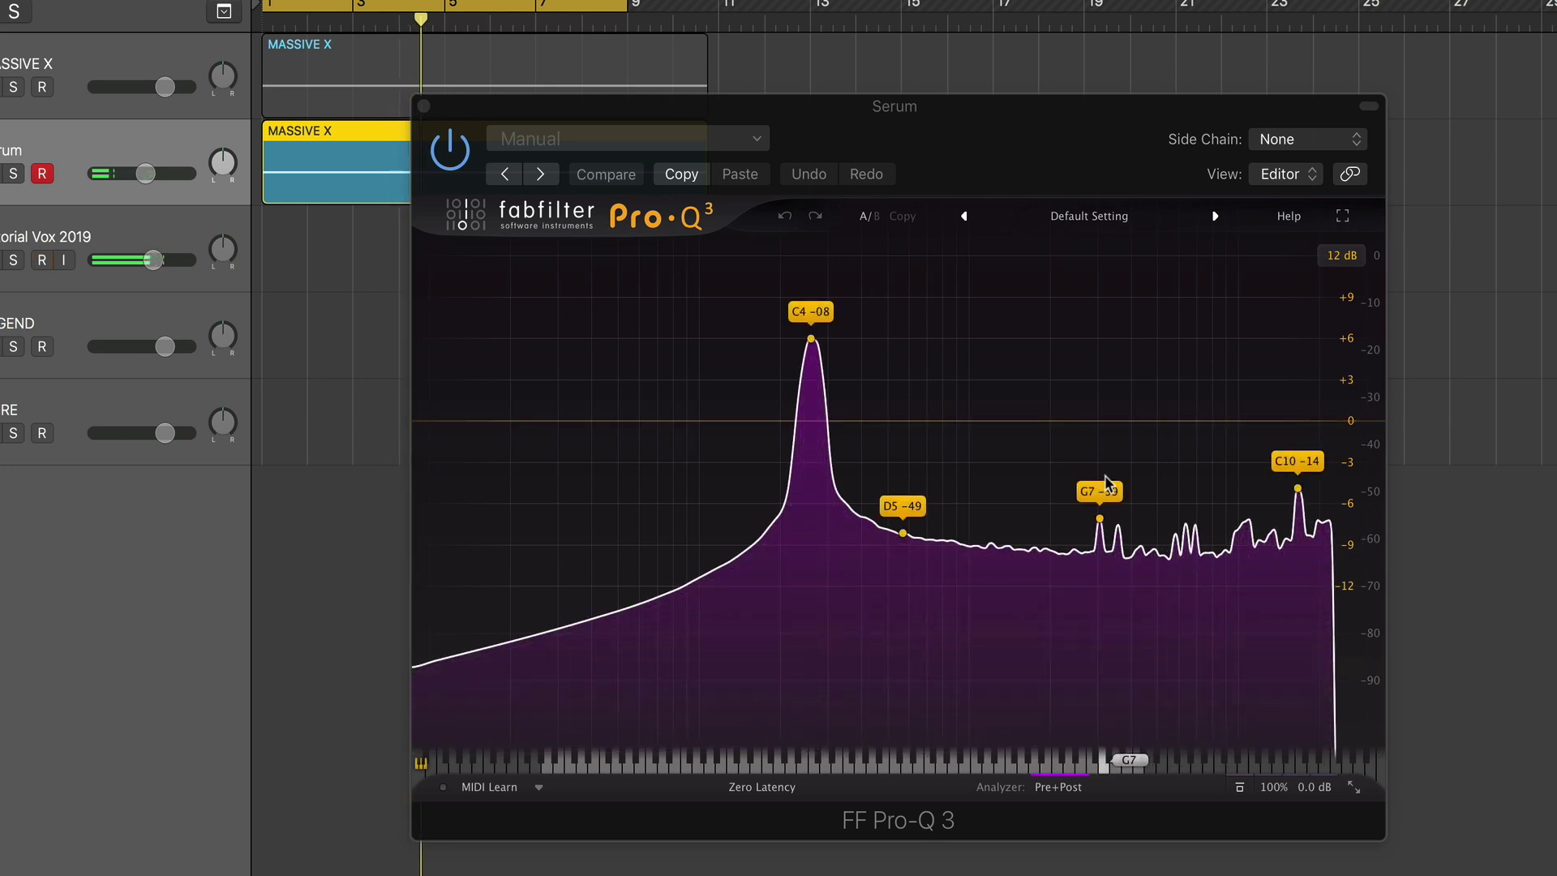
- Adjust the Serum track volume down, up and down again while replaying from bar 1
drag(145, 174, 141, 174)
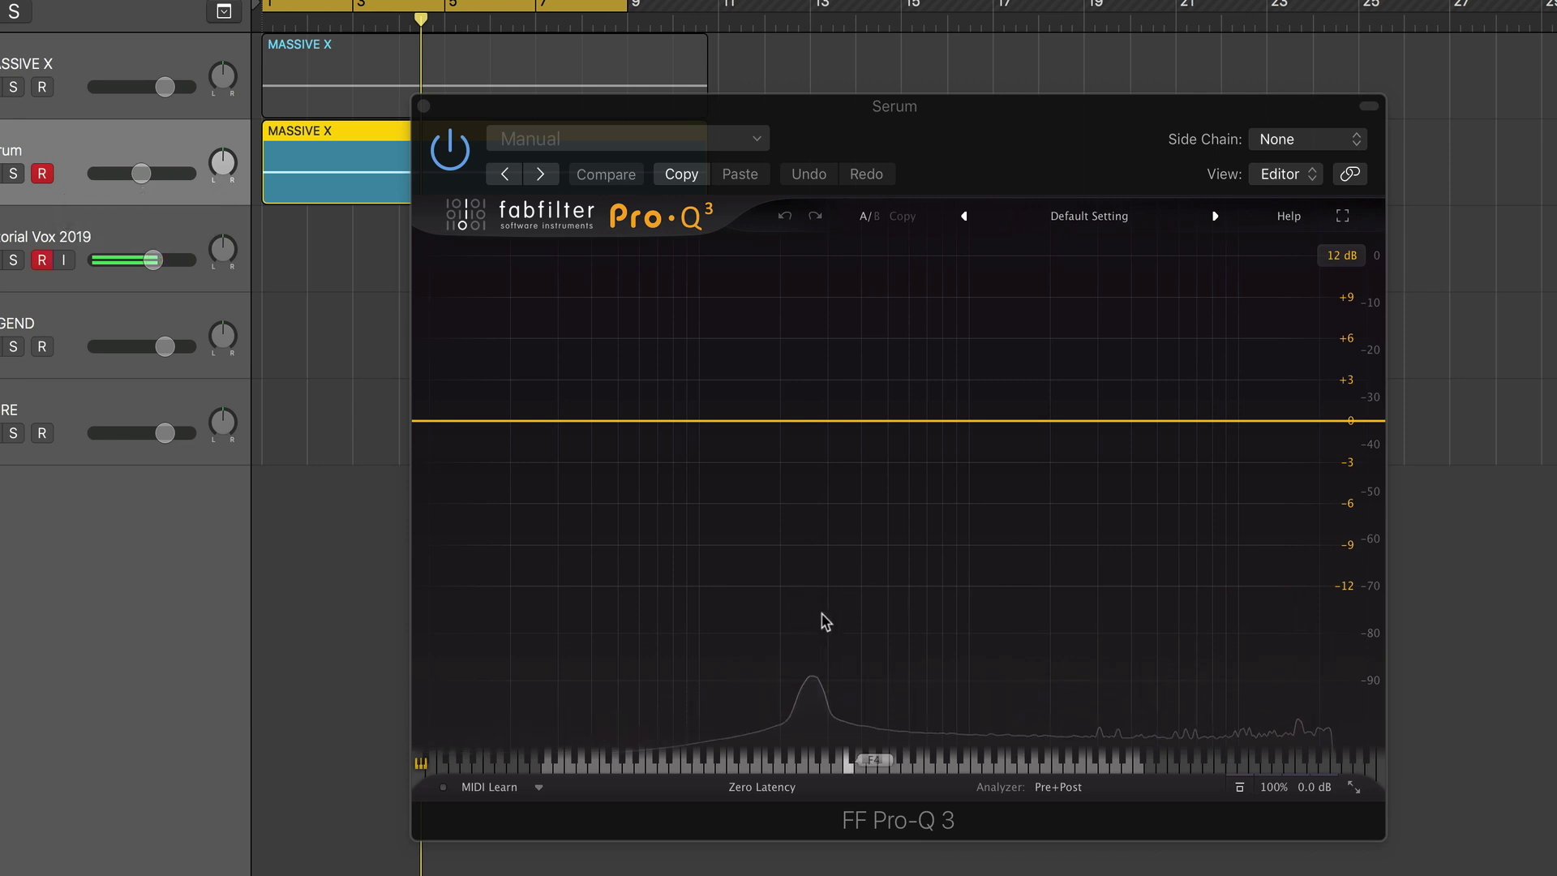
key(space)
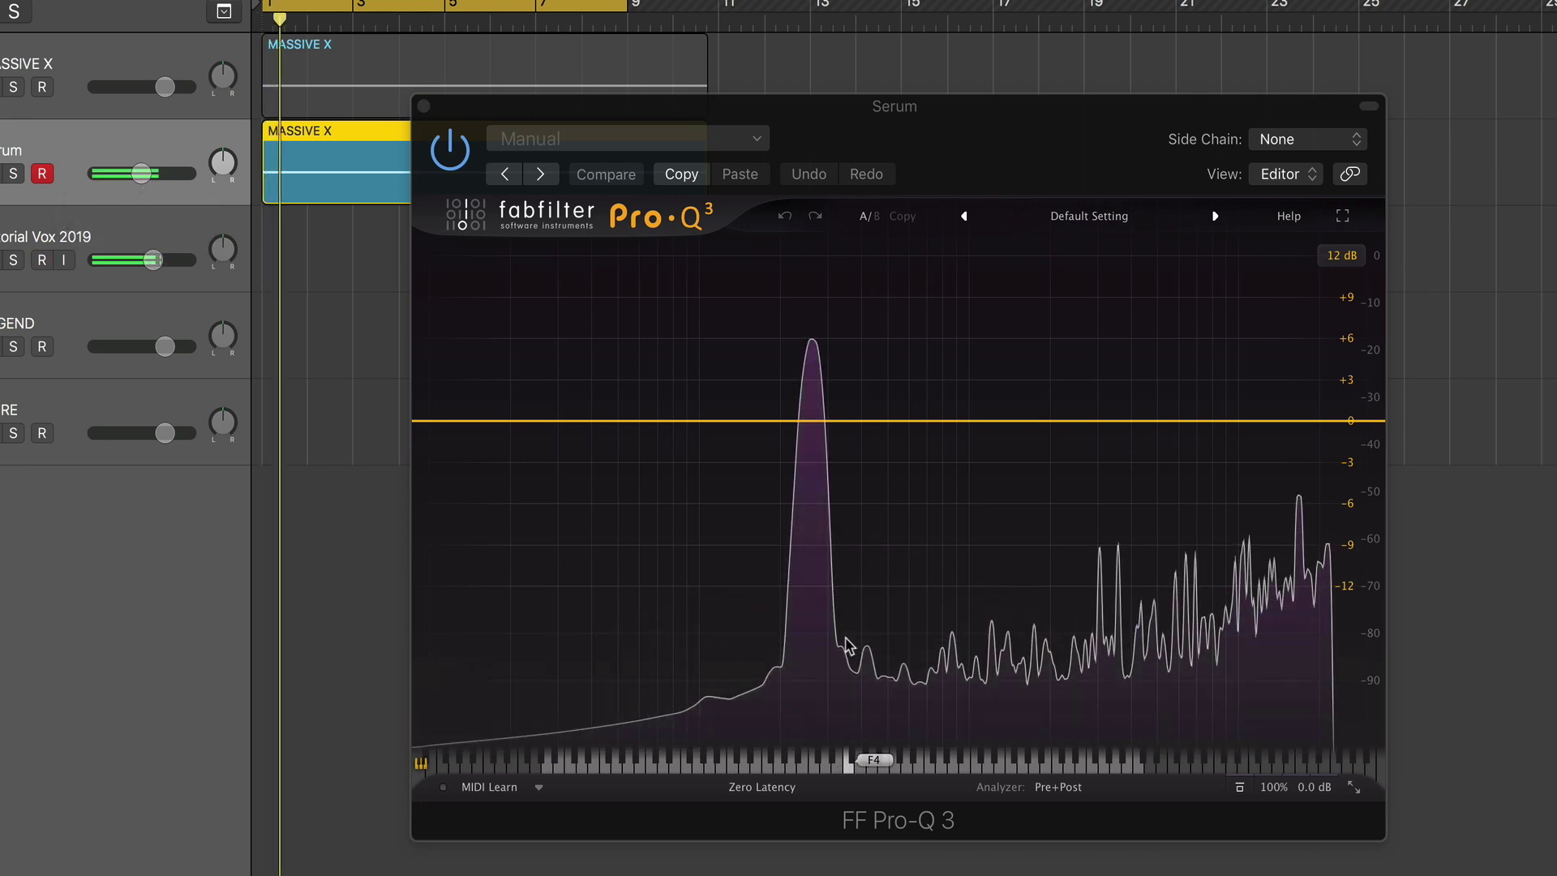
drag(172, 174, 188, 174)
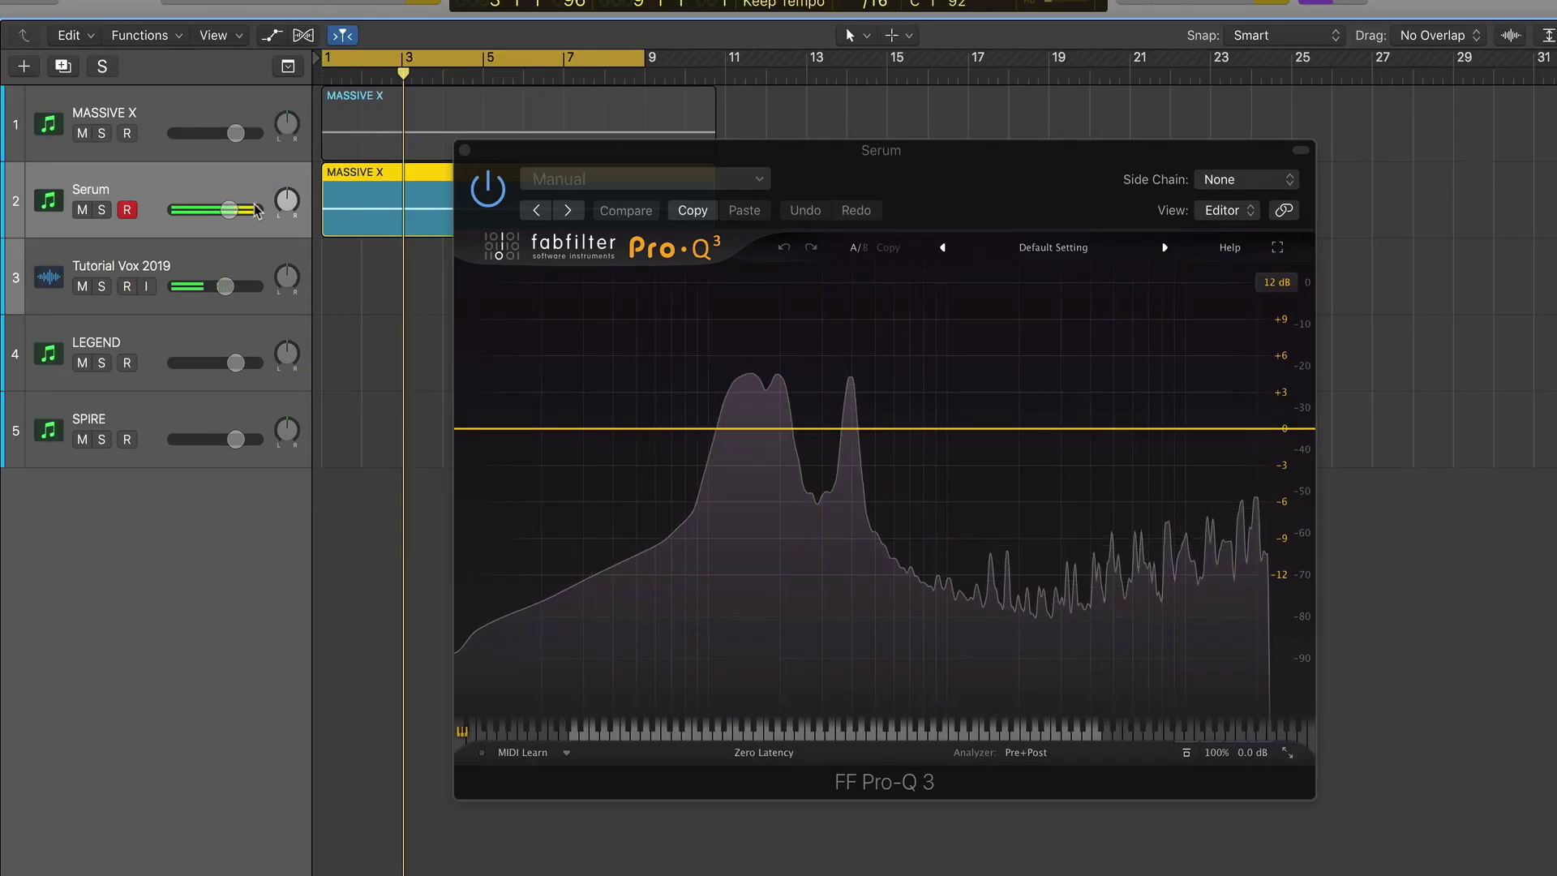
drag(229, 210, 207, 213)
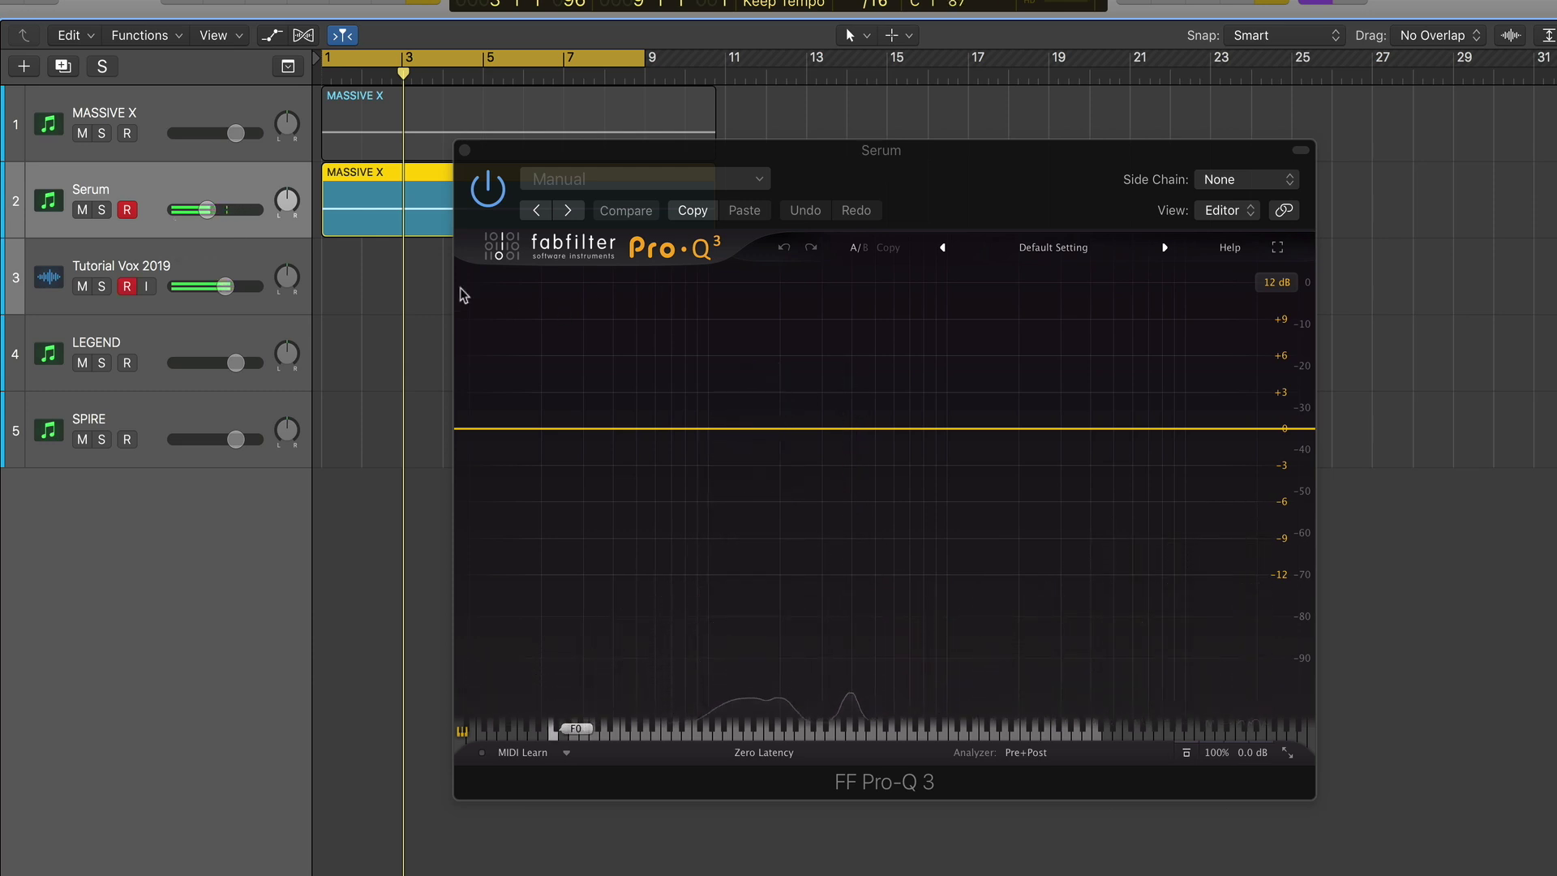
key(space)
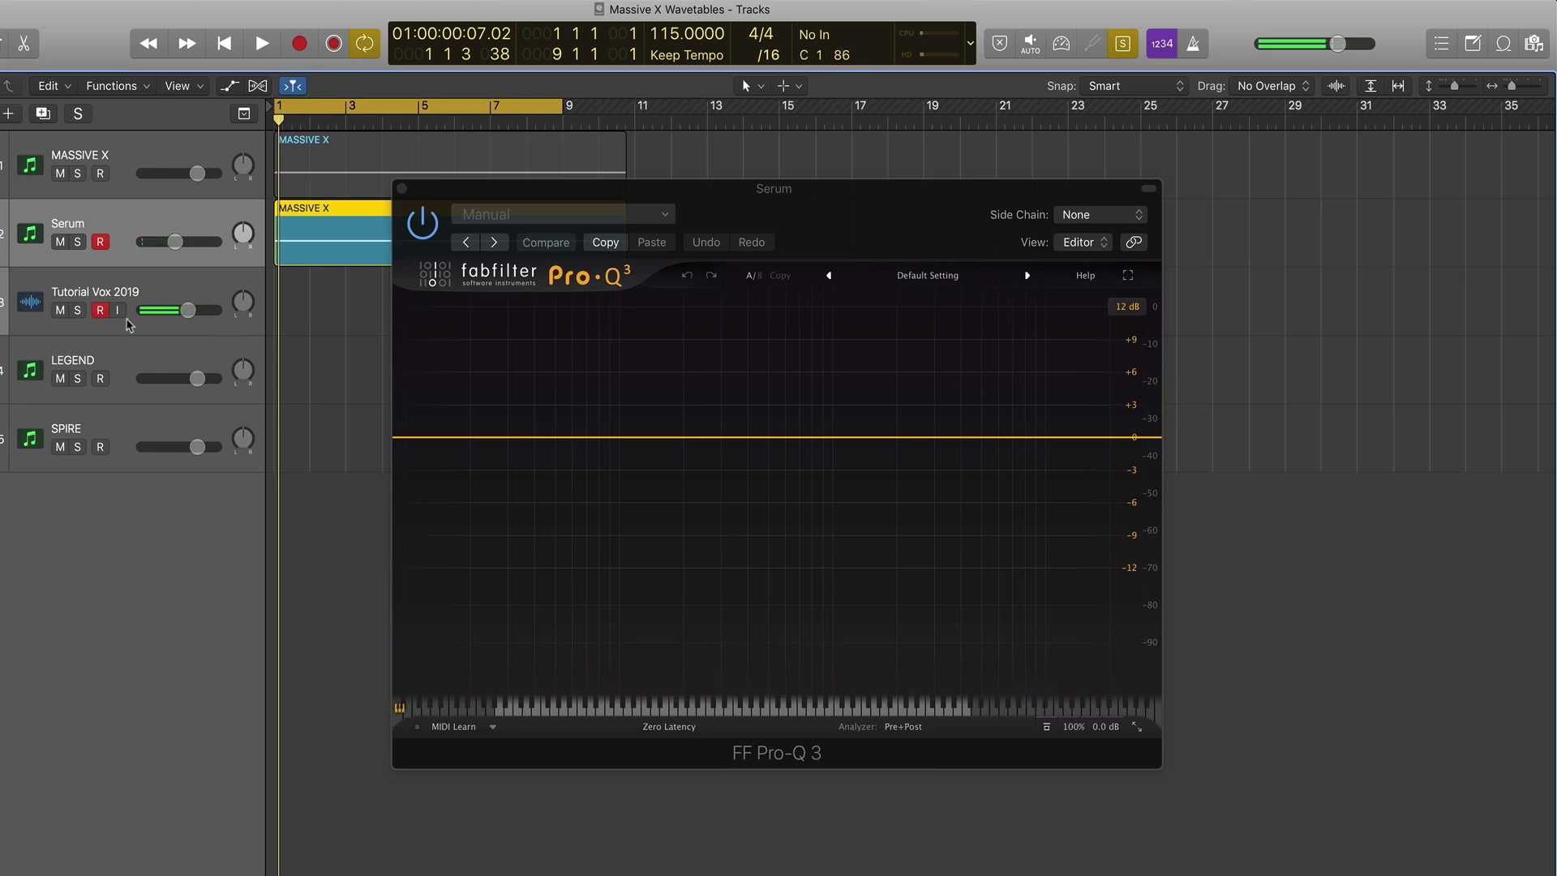
- Lower the Serum track to -23.0 dB and place Serum and Pro-Q 3 side by side
drag(175, 242, 114, 276)
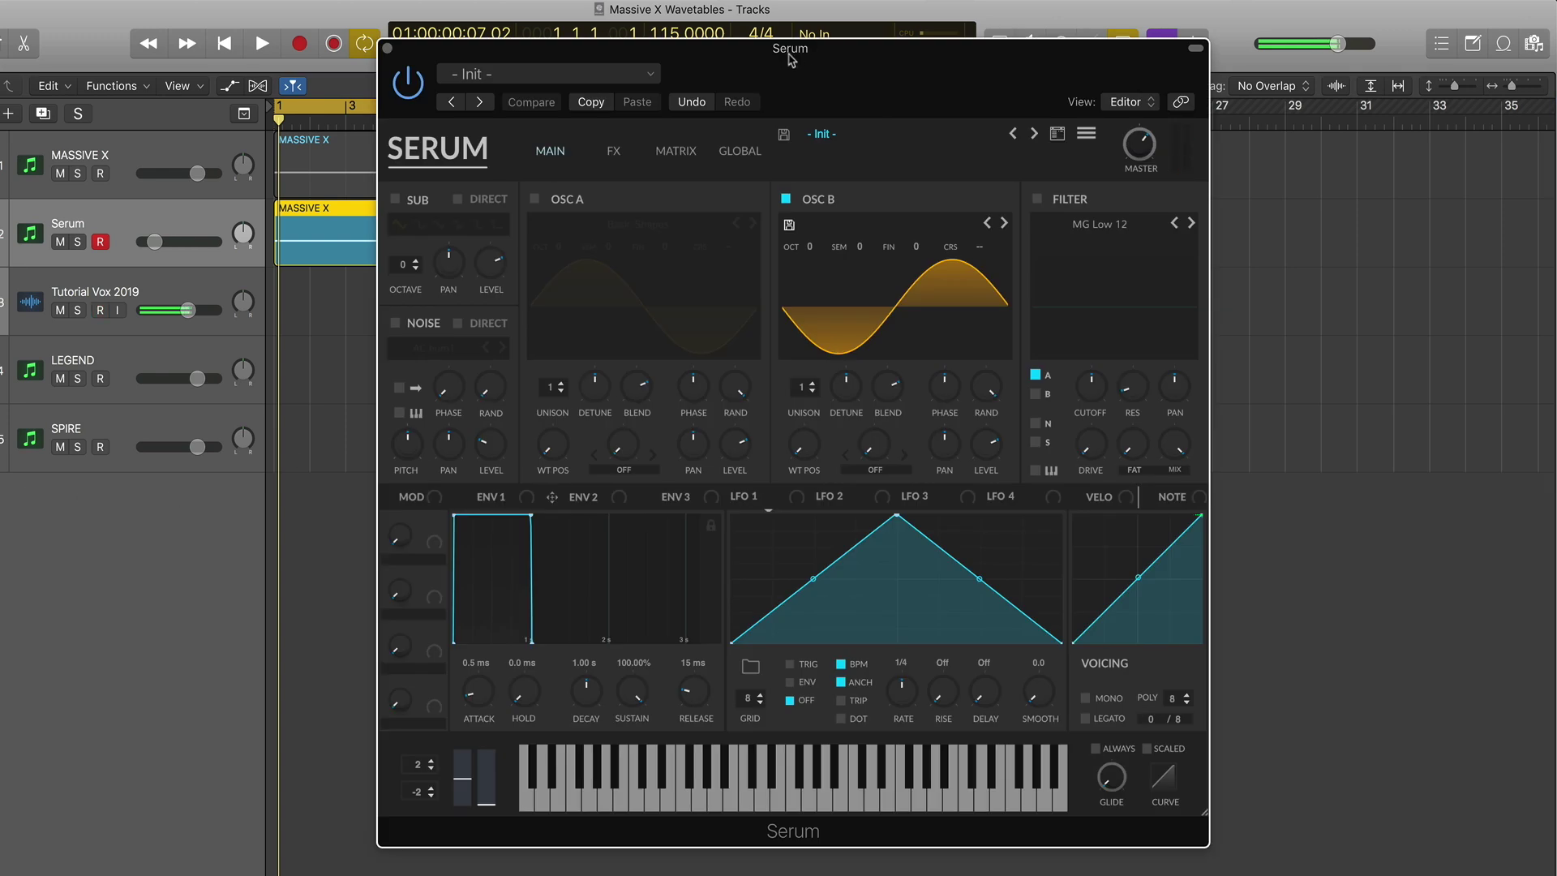
drag(791, 59, 281, 51)
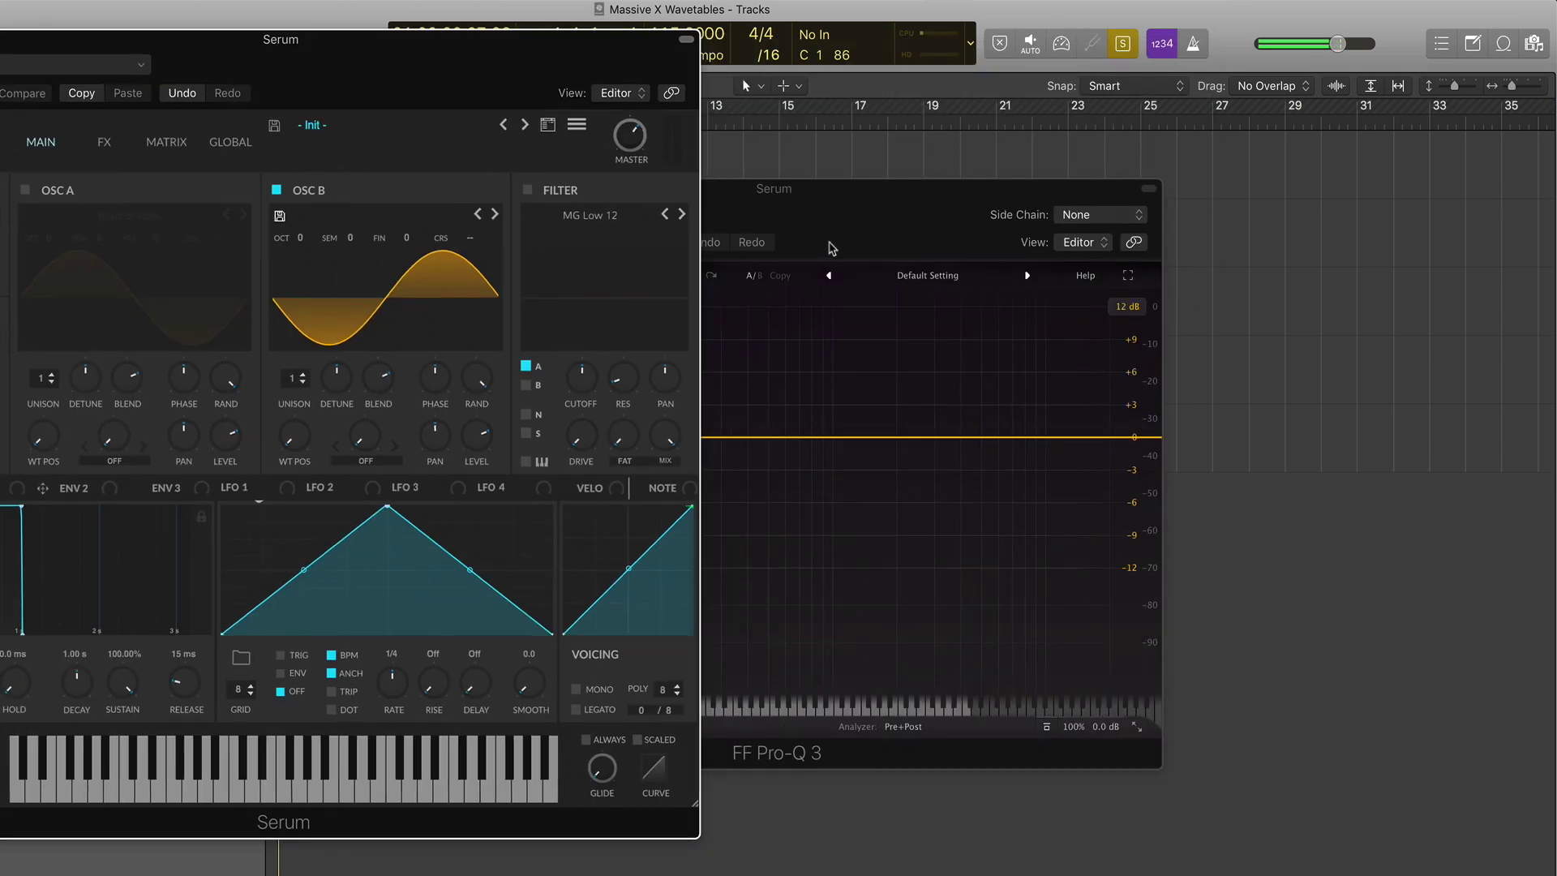
drag(1111, 205, 1171, 198)
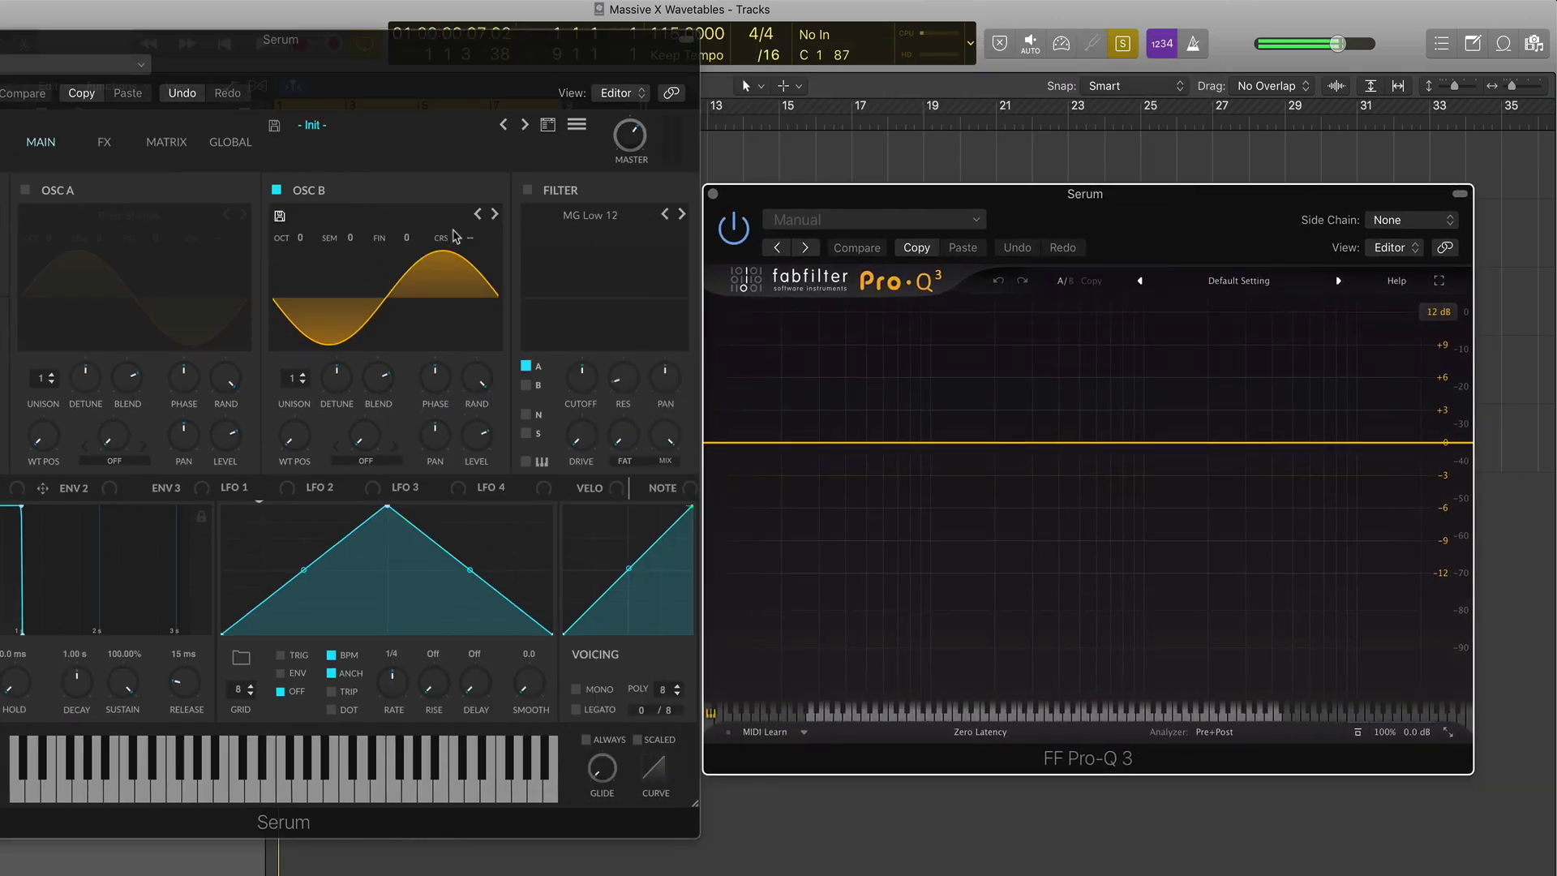
- Raise oscillator B to octave +4, watch its harmonics, then close Pro-Q 3
drag(469, 245, 487, 2)
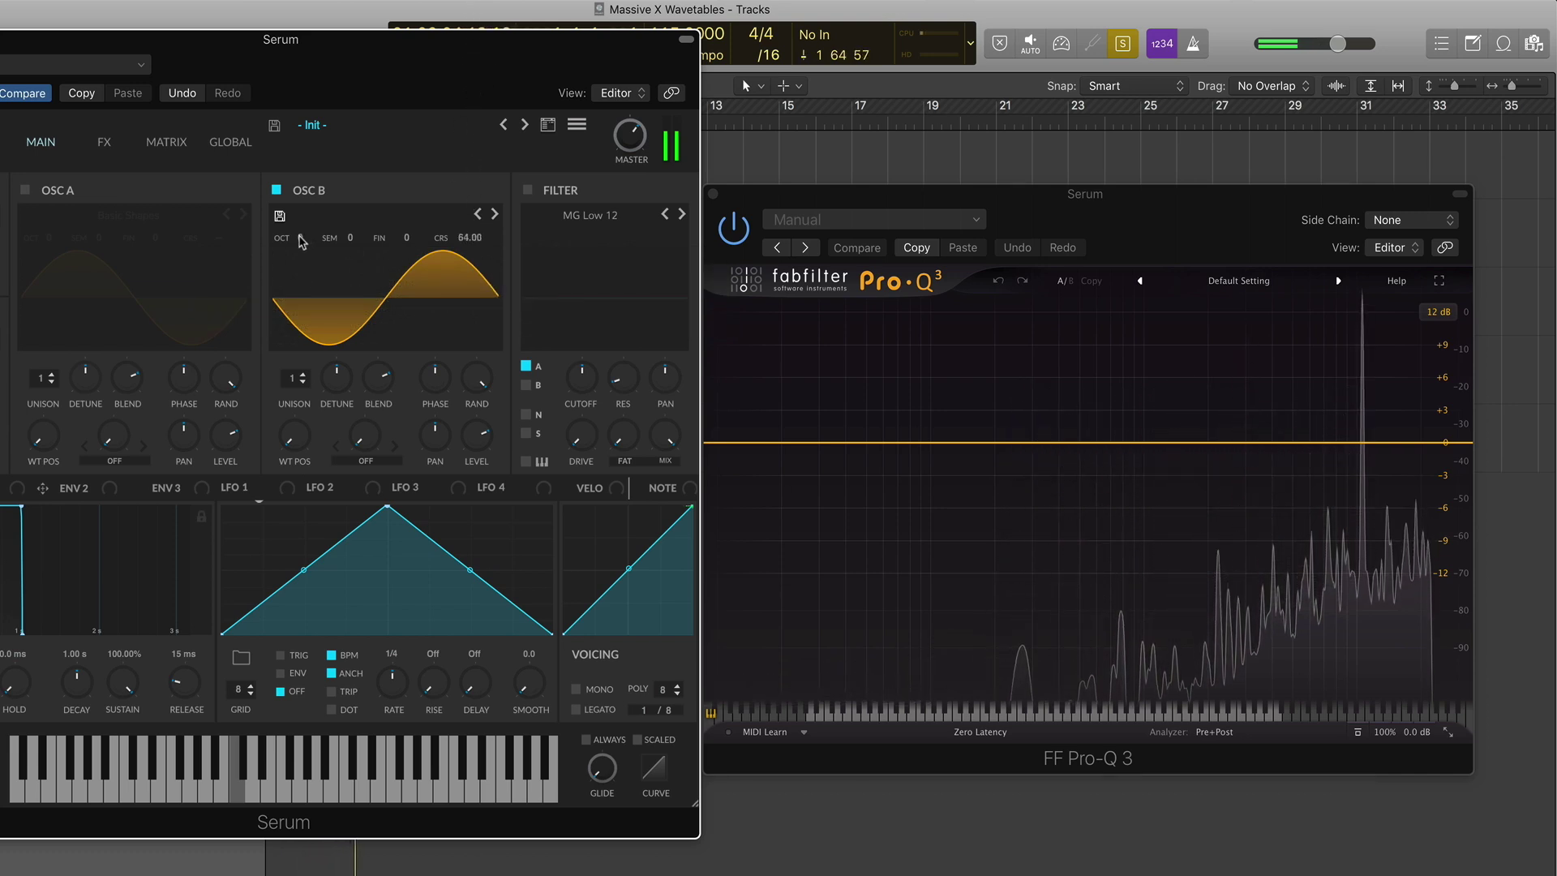
drag(297, 236, 328, 101)
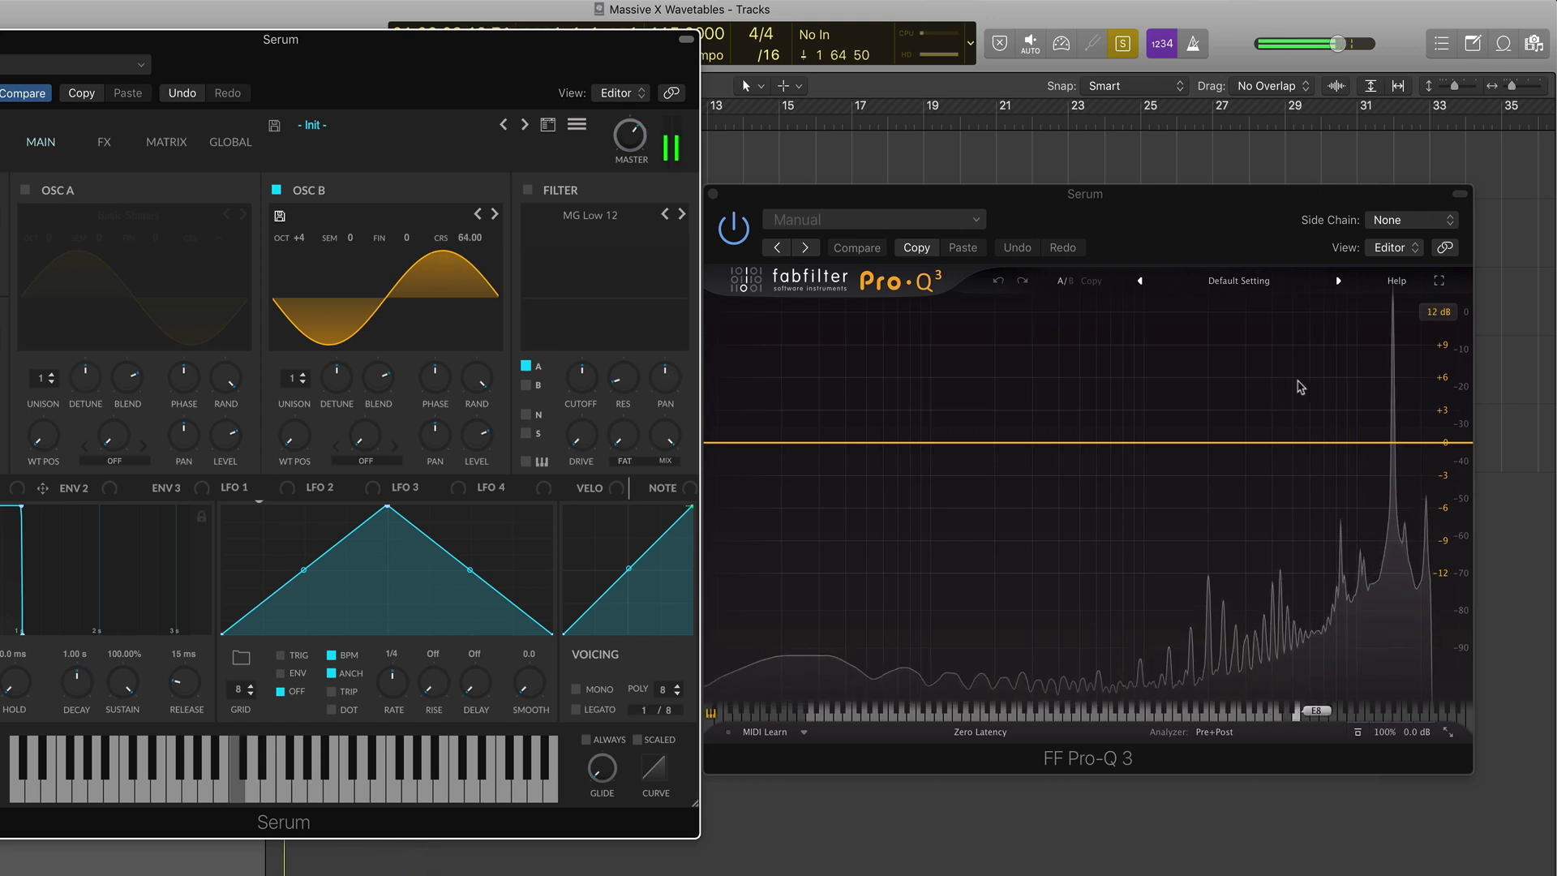
drag(487, 39, 624, 121)
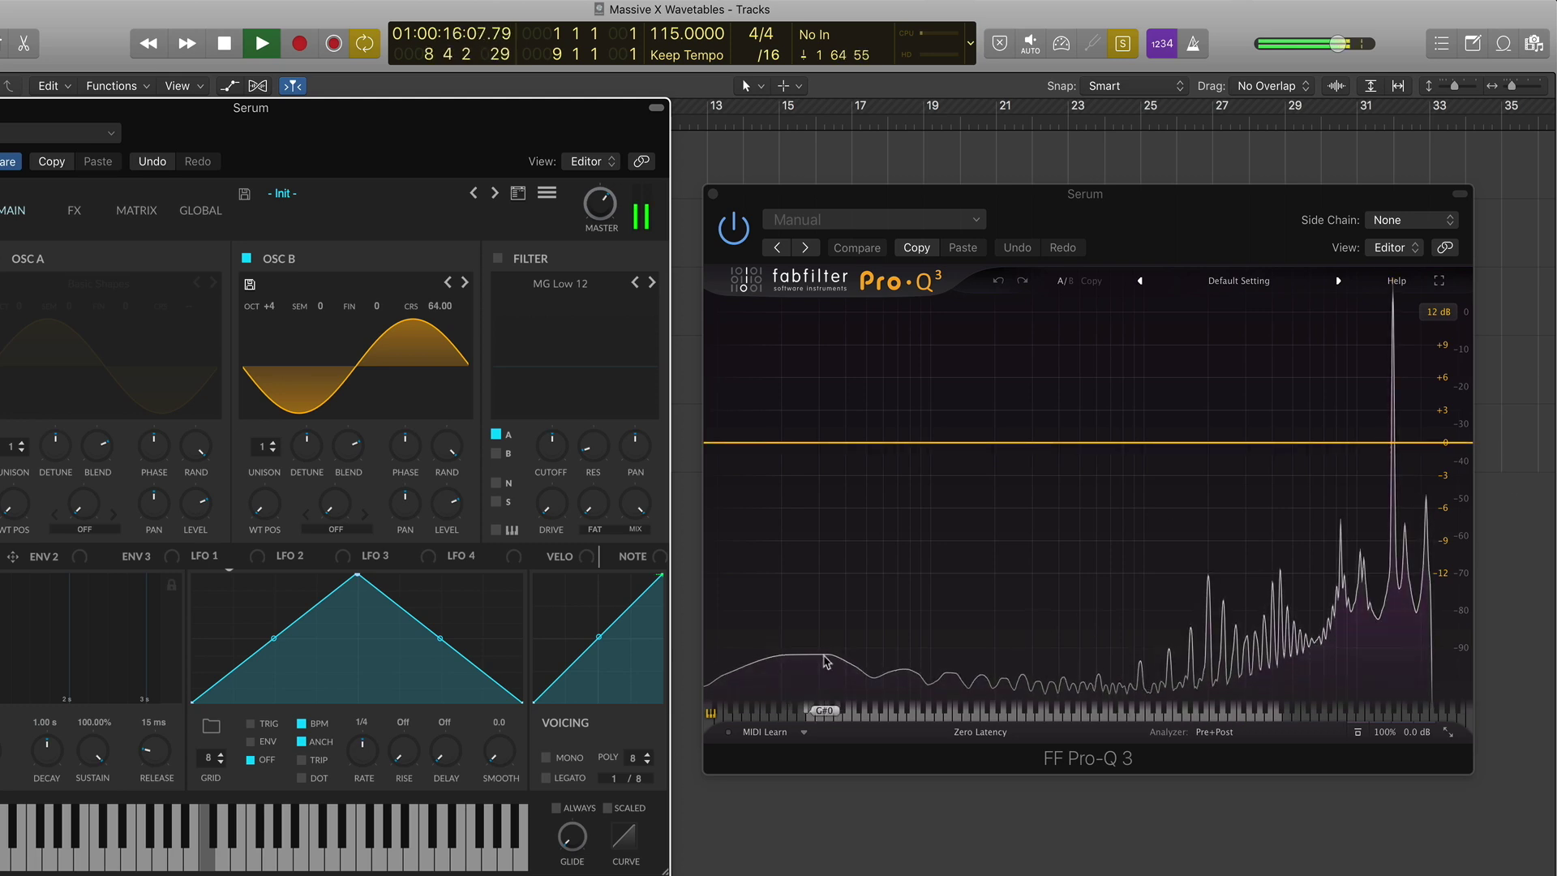
click(713, 194)
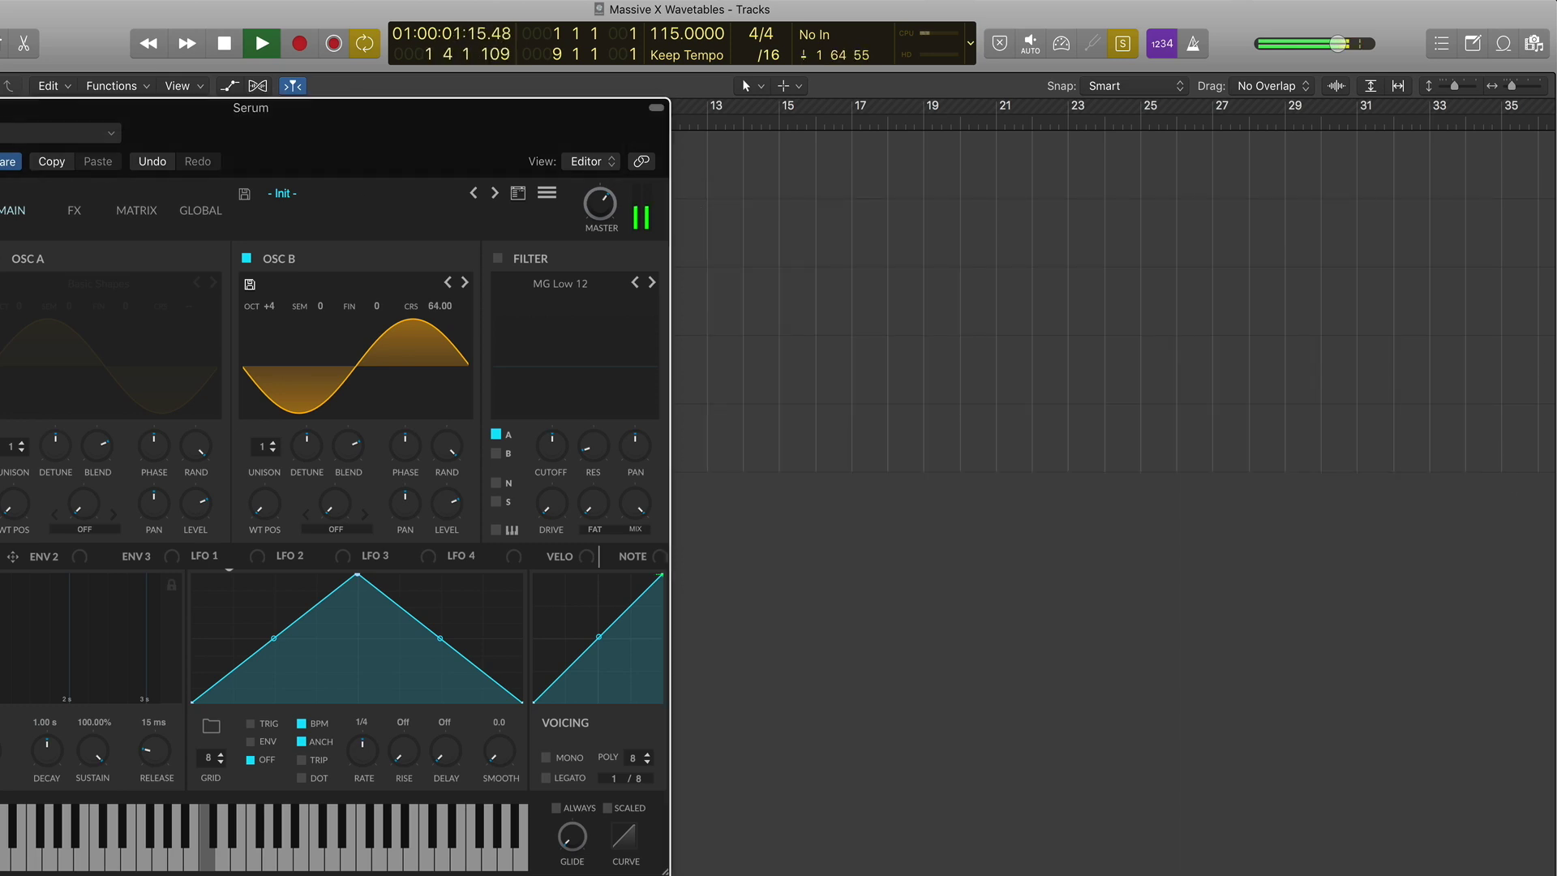
- Close Serum and open Massive X and its Pro-Q 3 on the MASSIVE X track
key(super+w)
key(space)
click(99, 175)
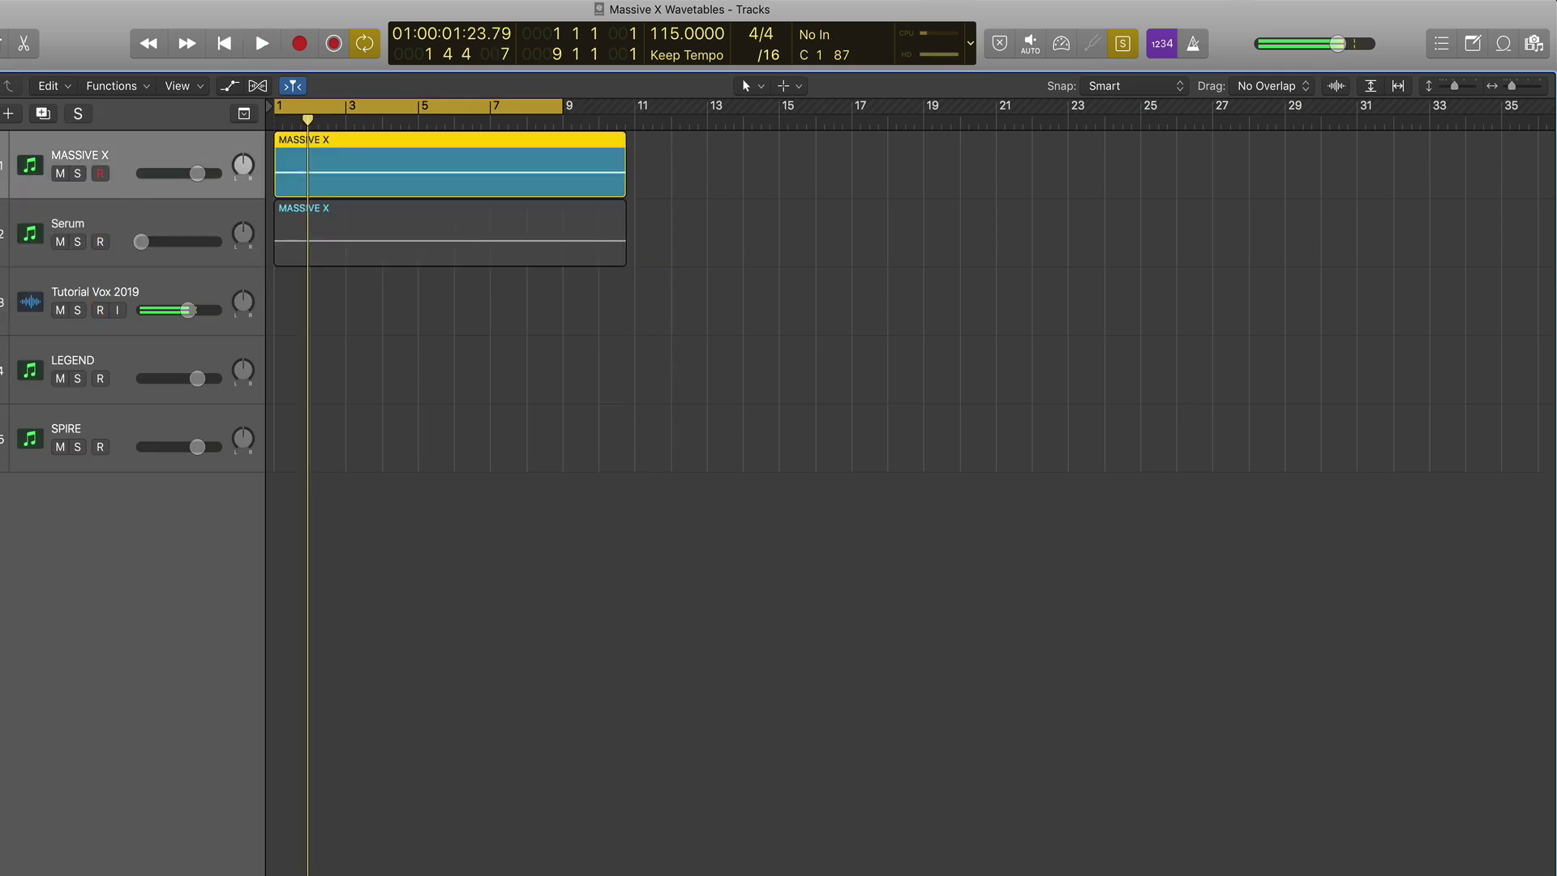
key(v)
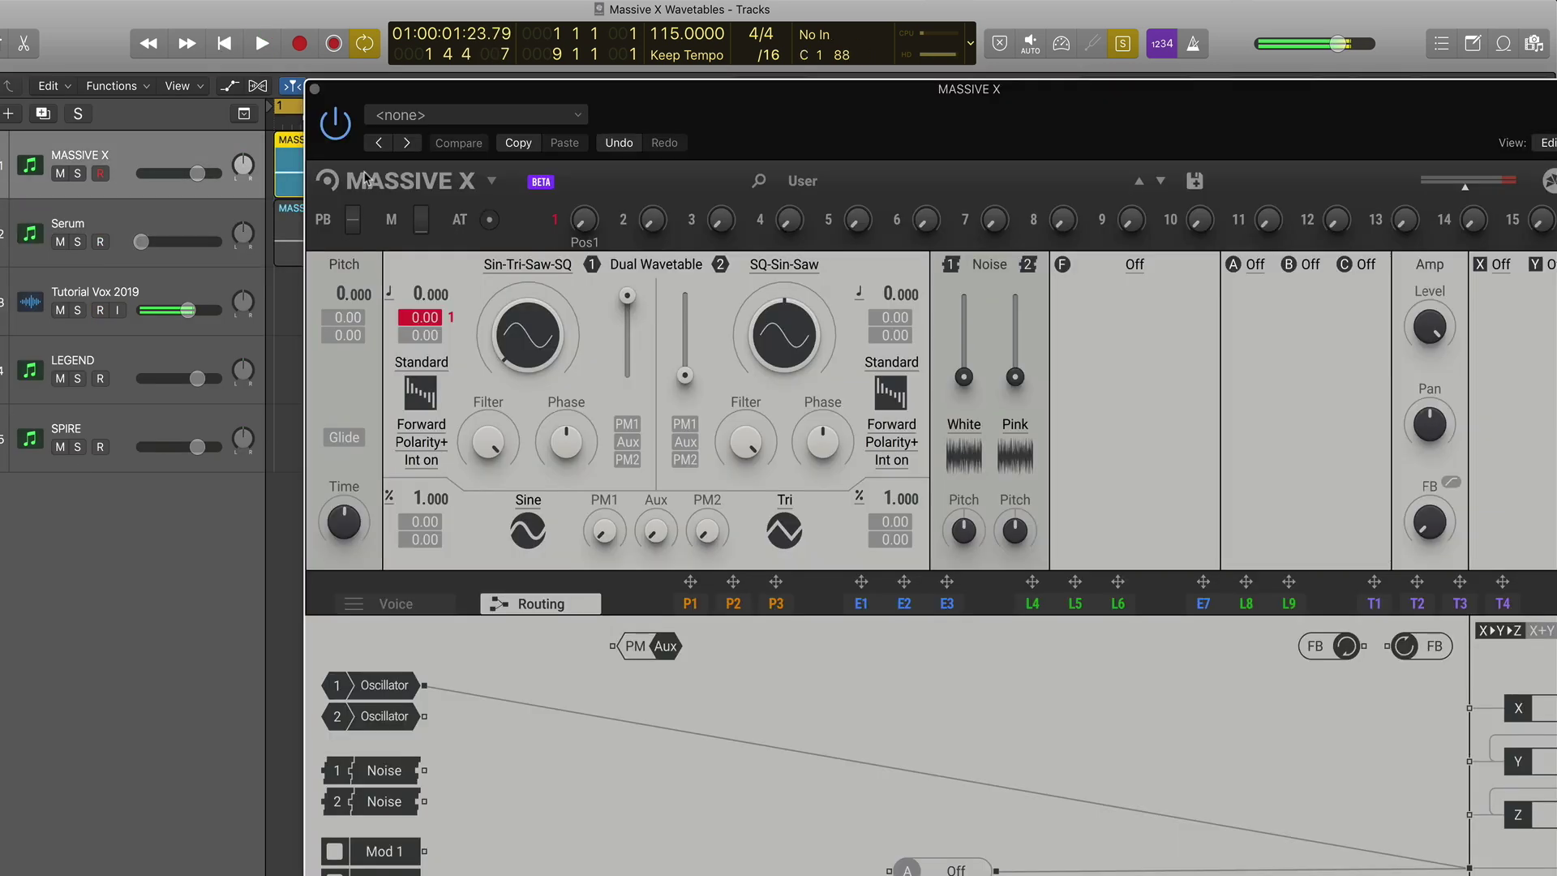
click(253, 329)
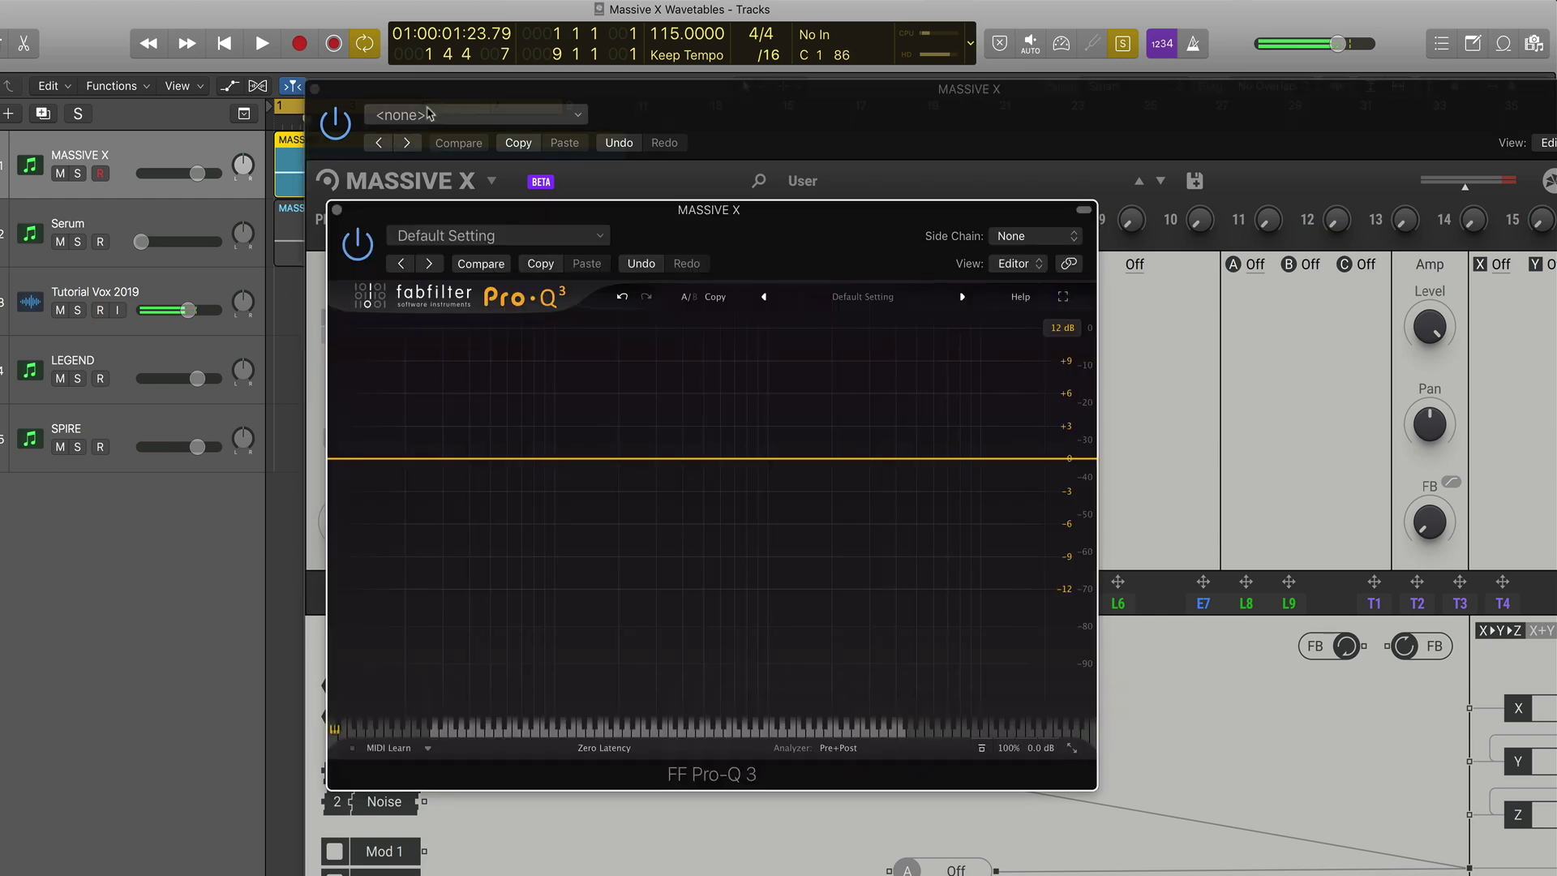
click(316, 89)
click(316, 88)
key(space)
key(space)
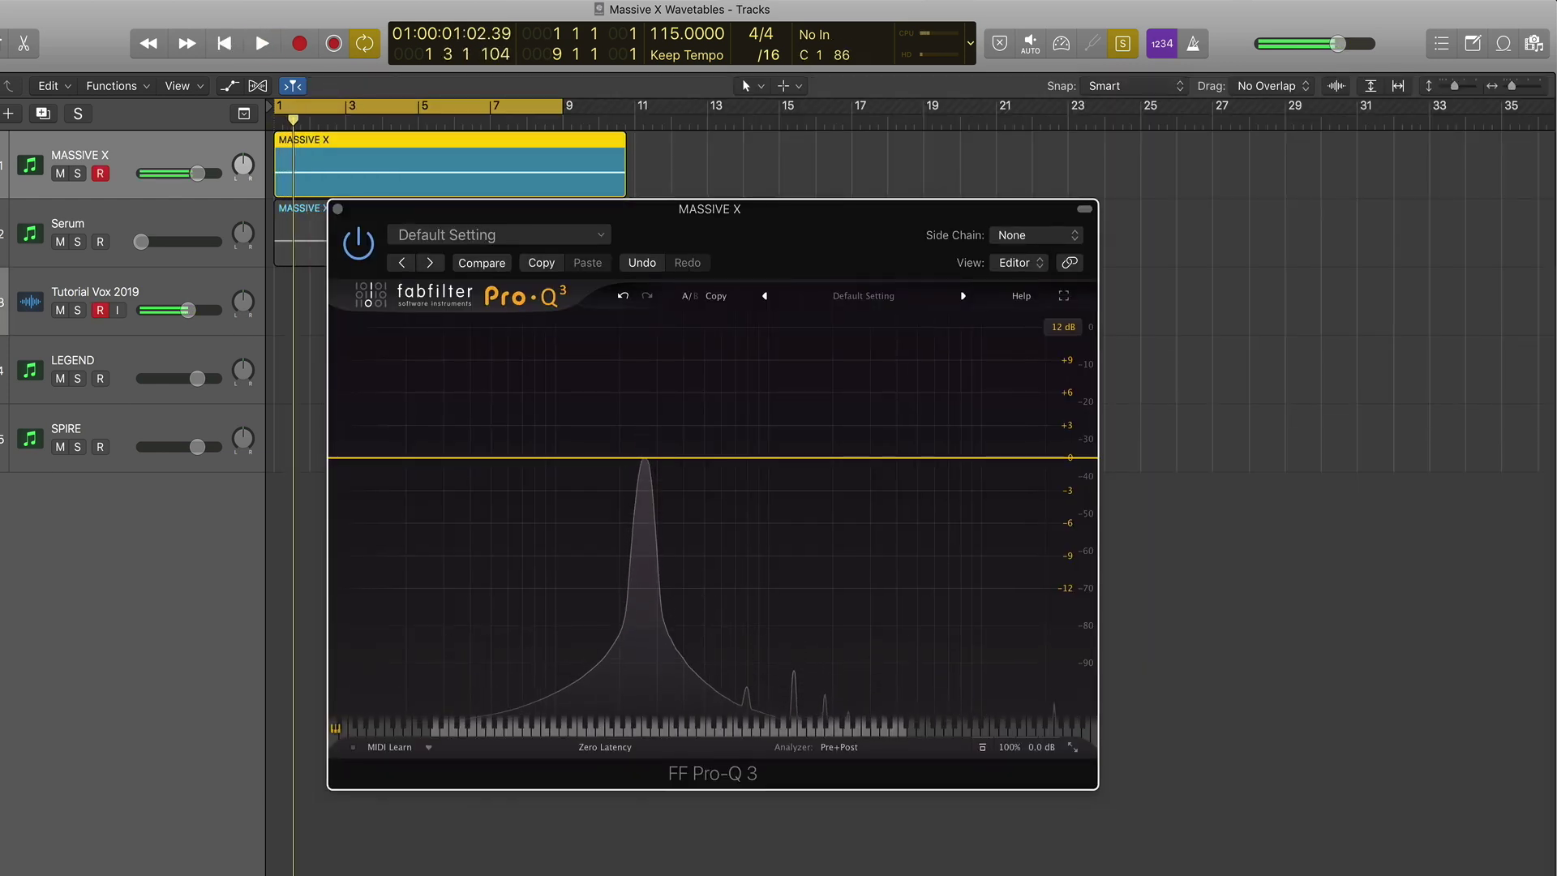
- Set Massive X's view size to 85%, with Massive X on the left and Pro-Q 3 on the right
click(361, 175)
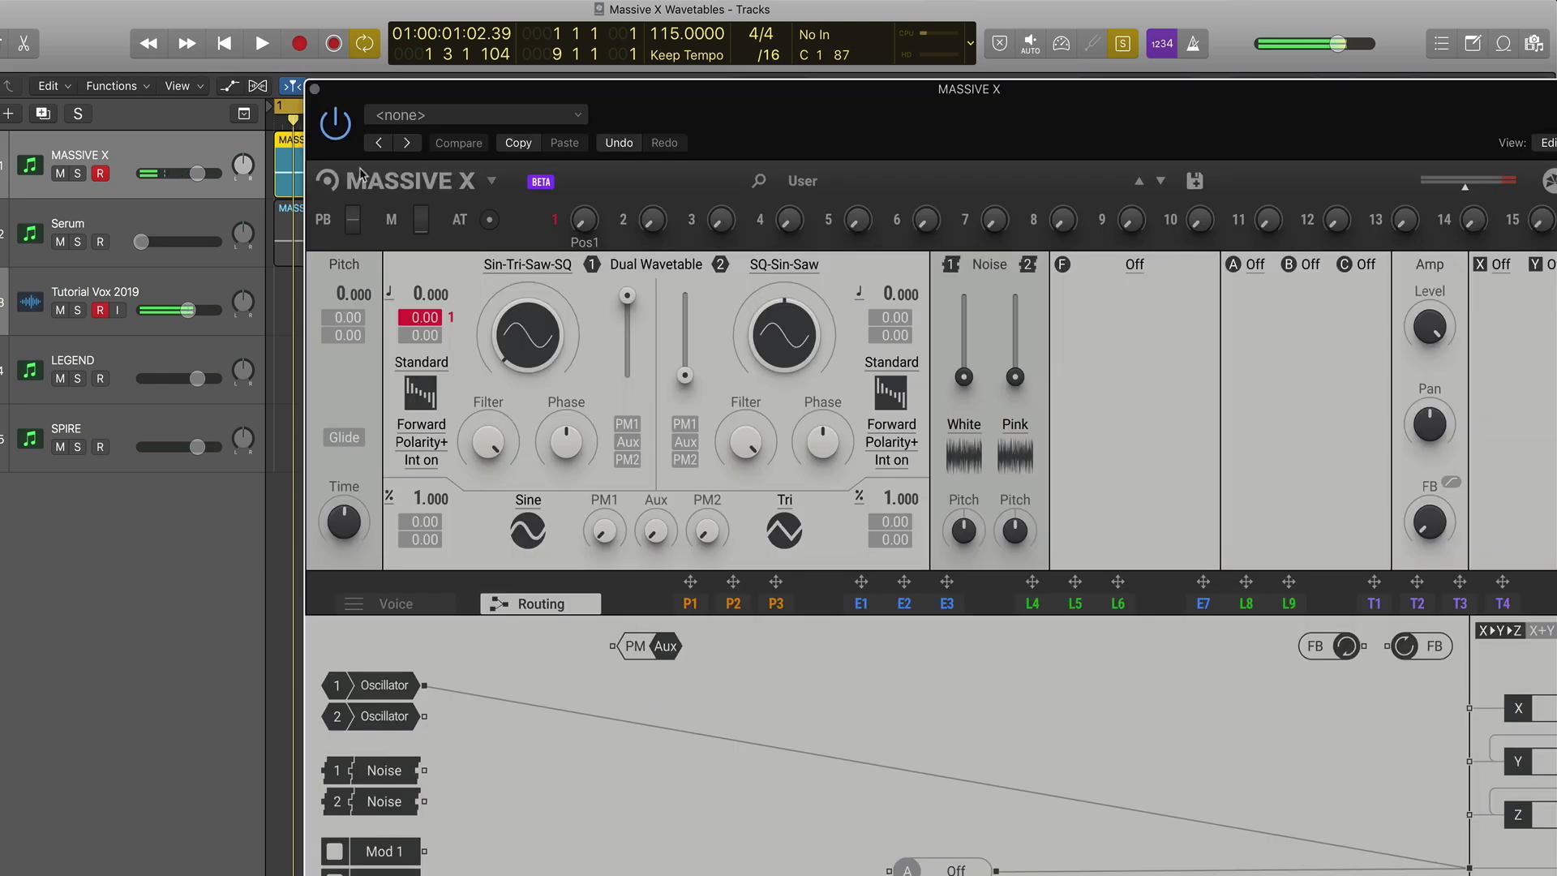
click(489, 182)
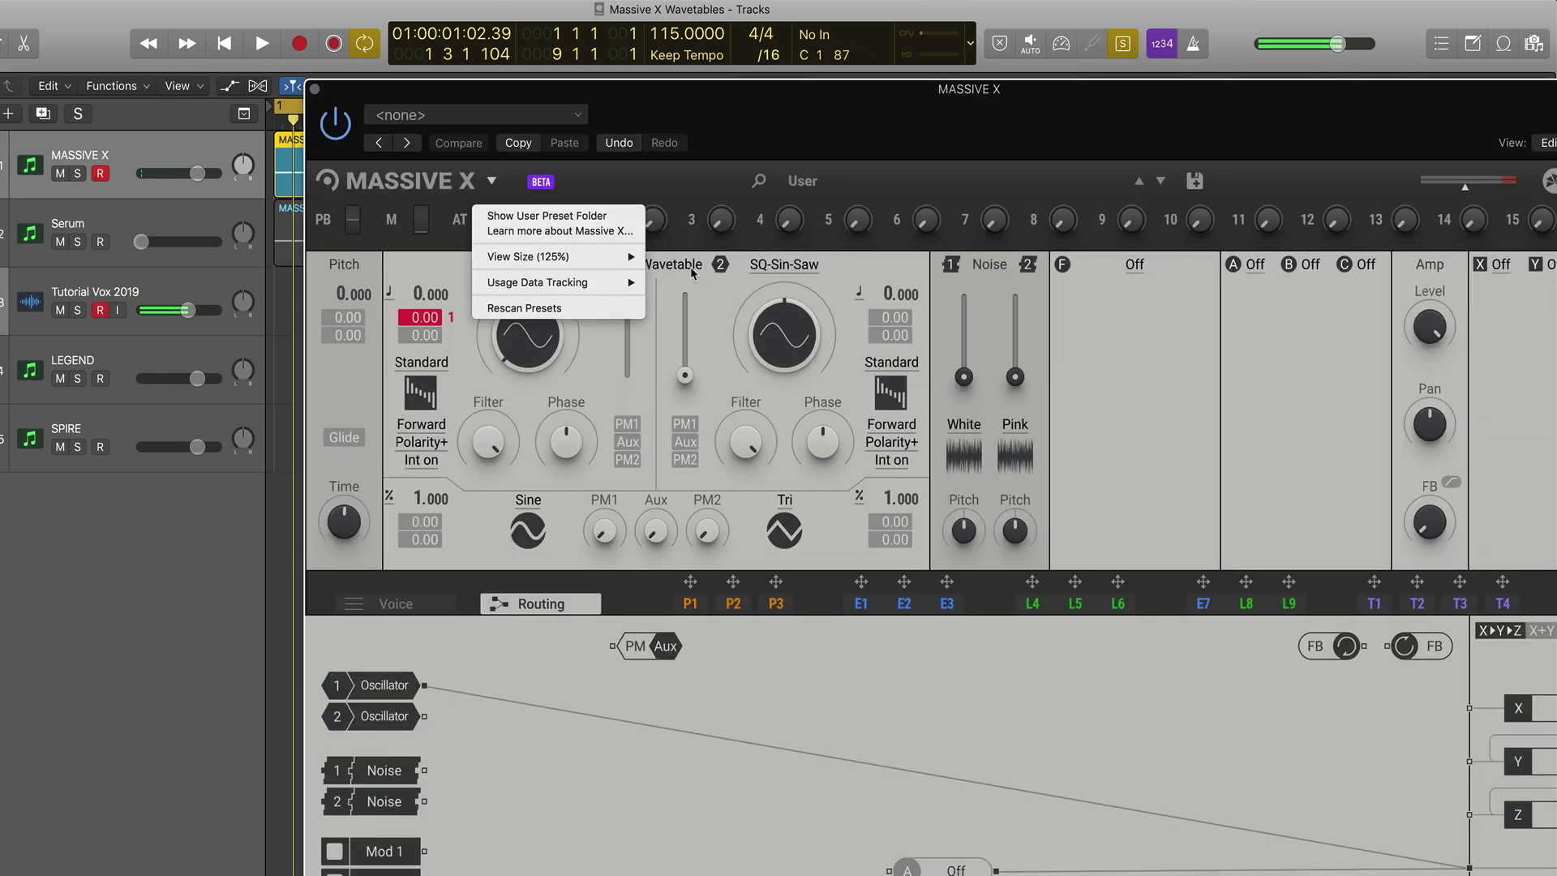
mouse_move(542, 256)
click(675, 287)
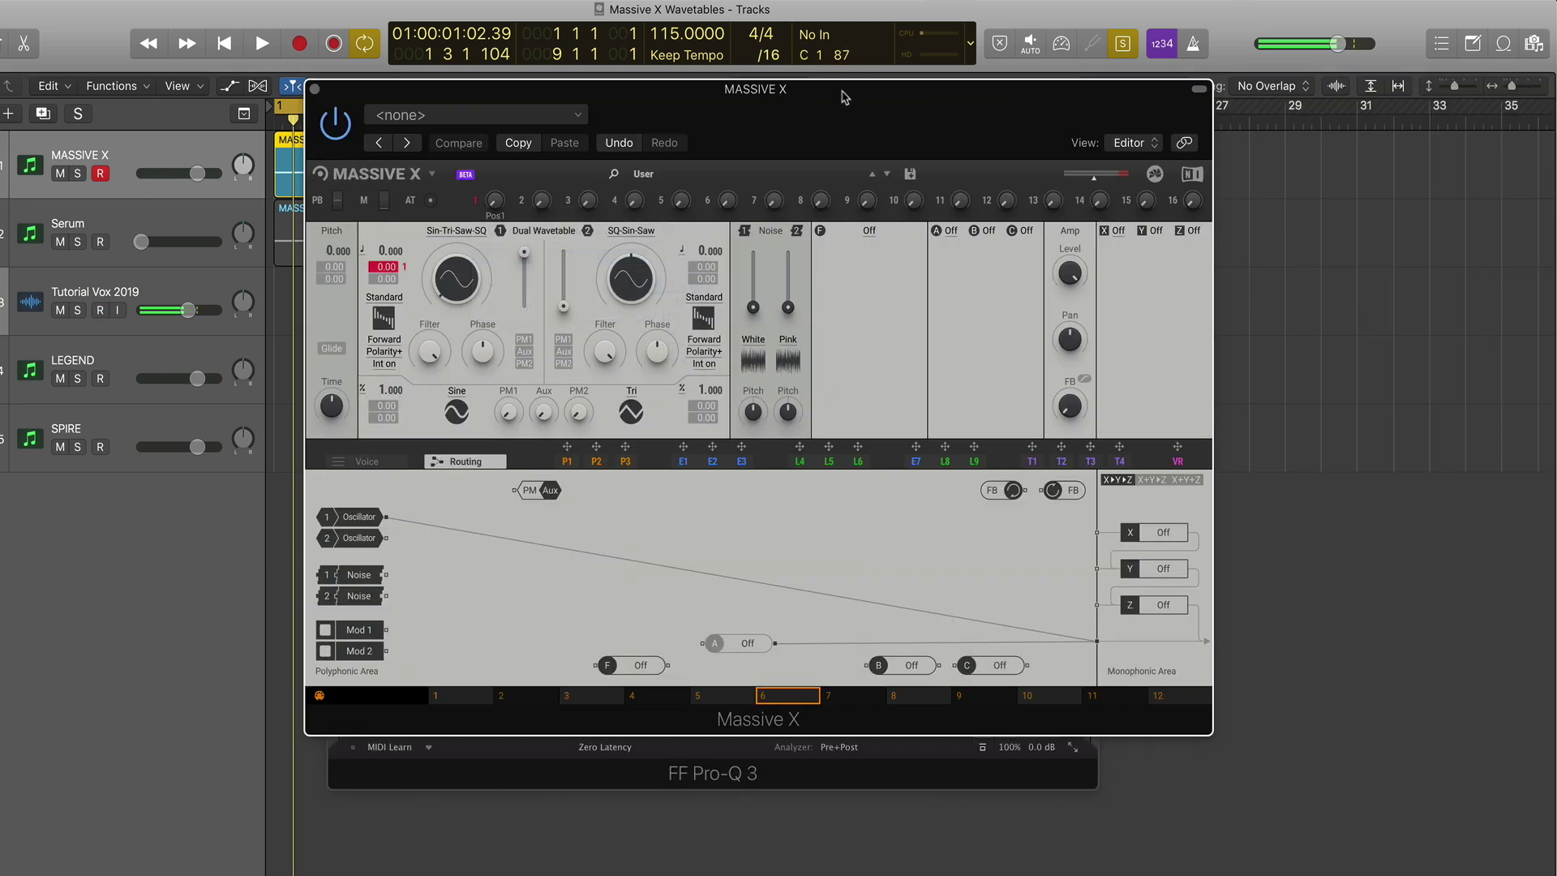
drag(983, 214, 1429, 133)
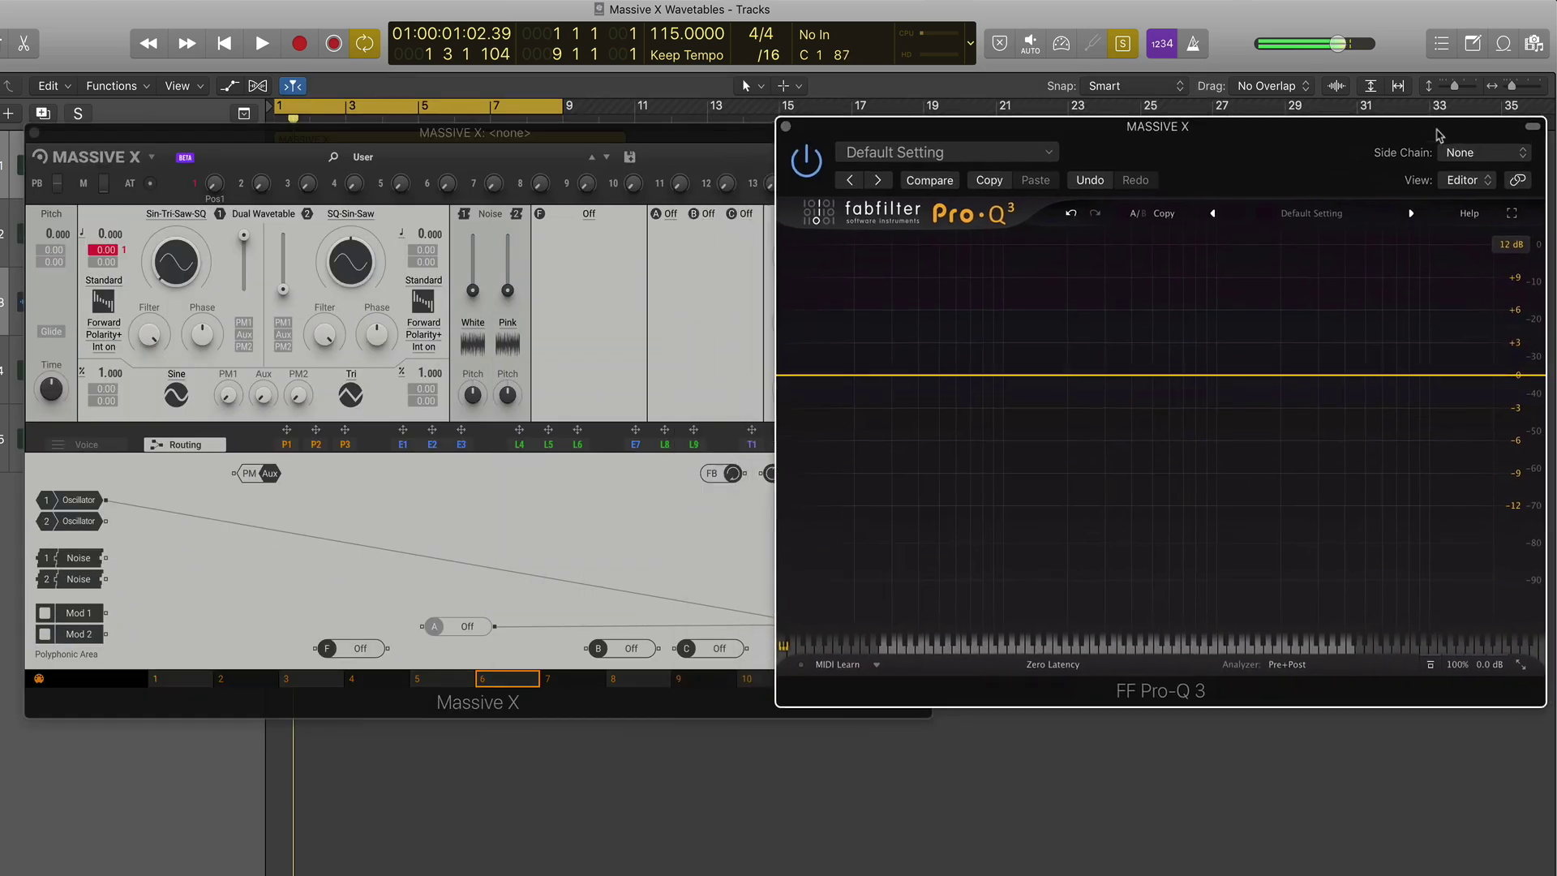
drag(739, 136, 557, 150)
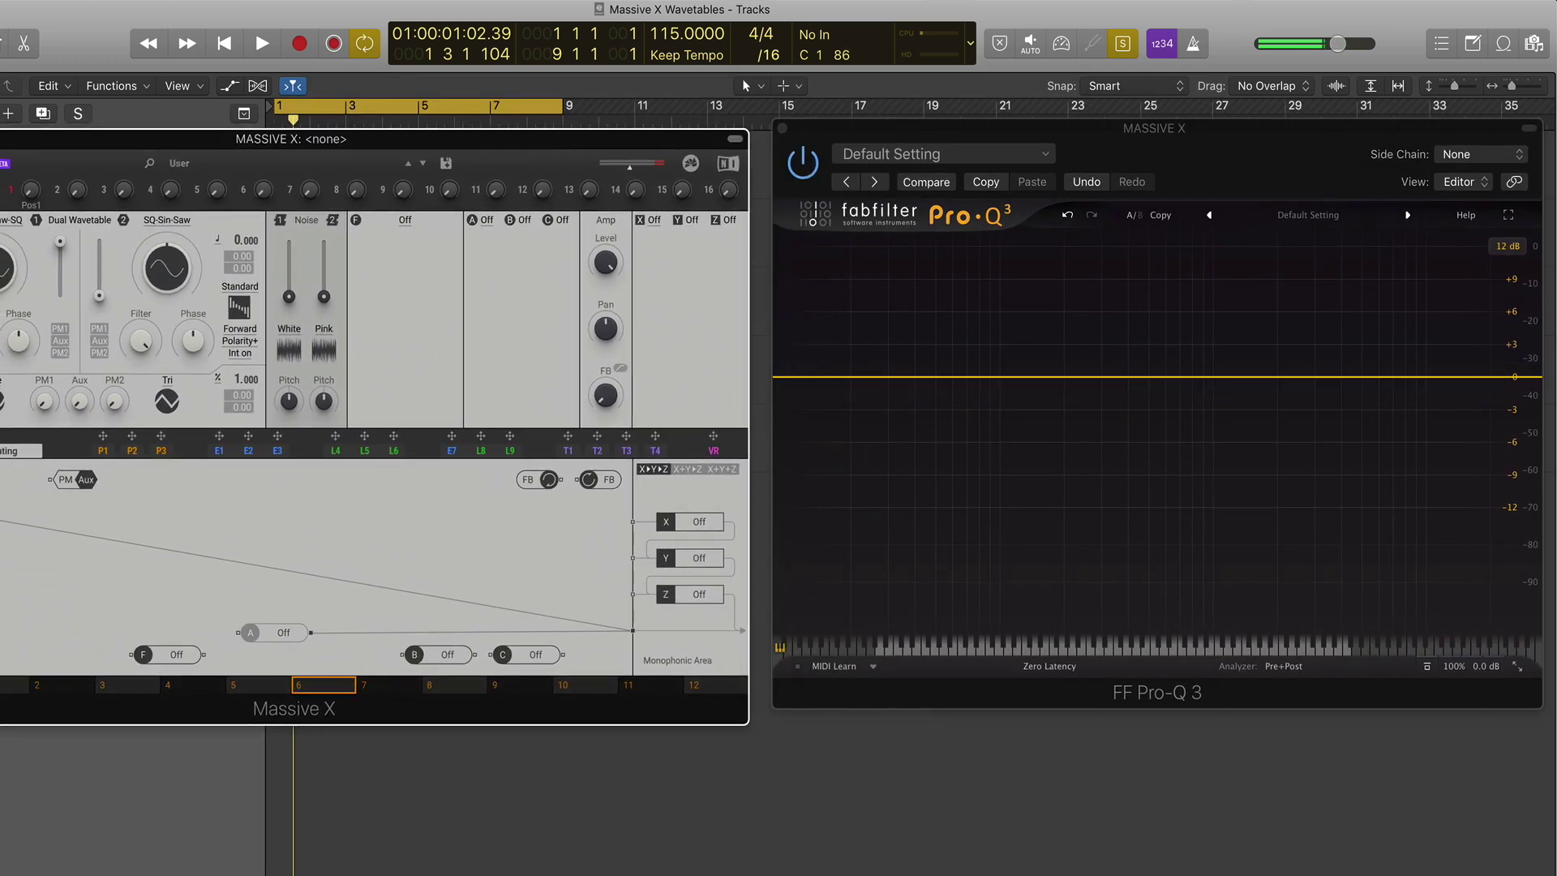
- Play the sine several times in Pro-Q 3, then close Massive X and select the Serum region
key(space)
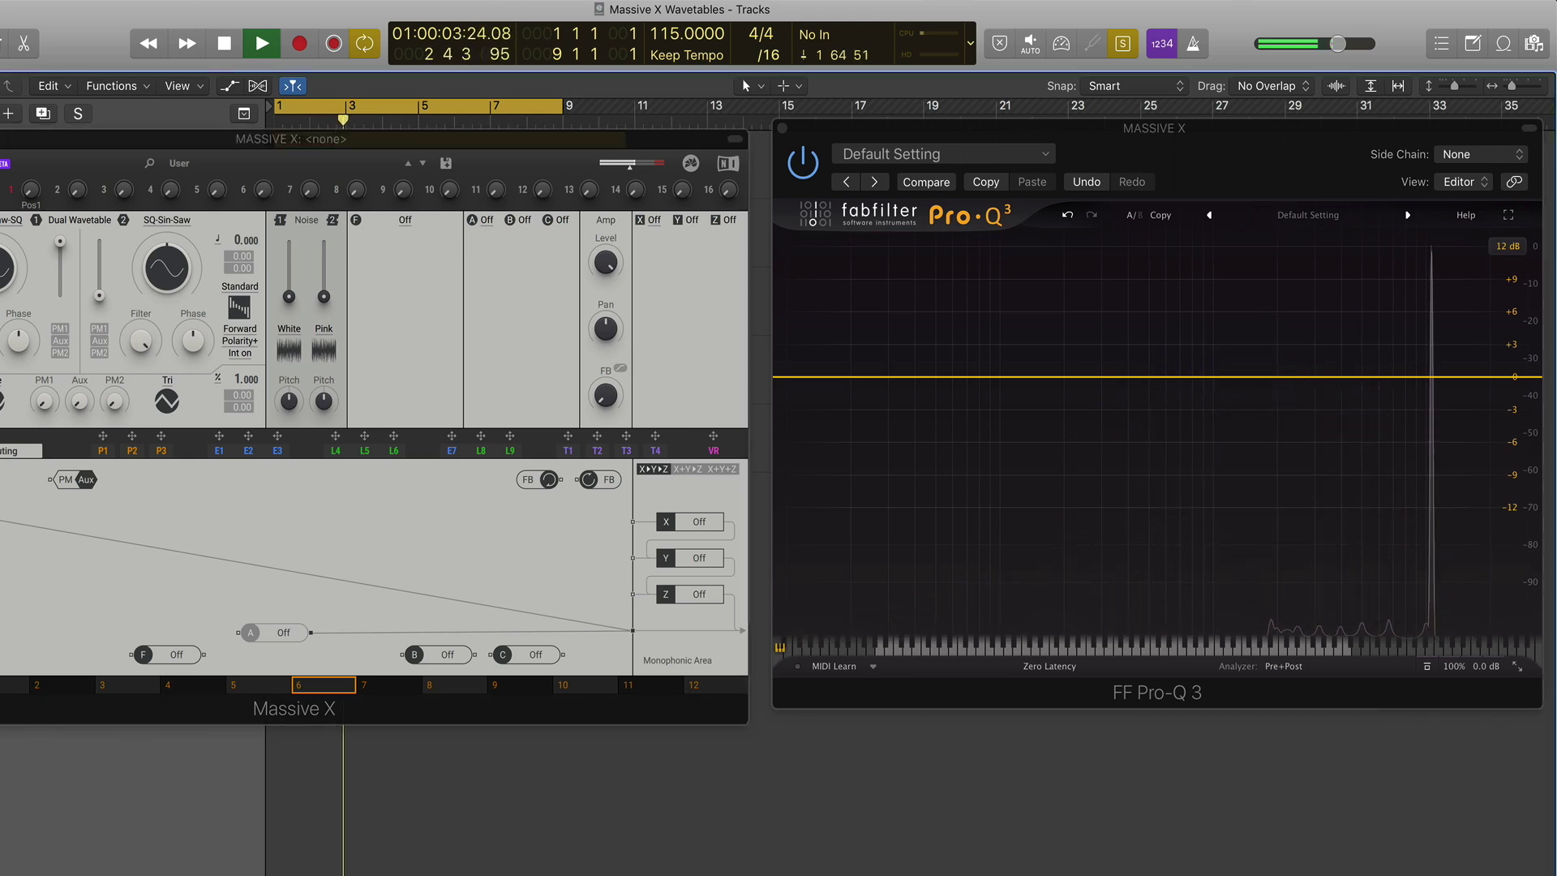
key(space)
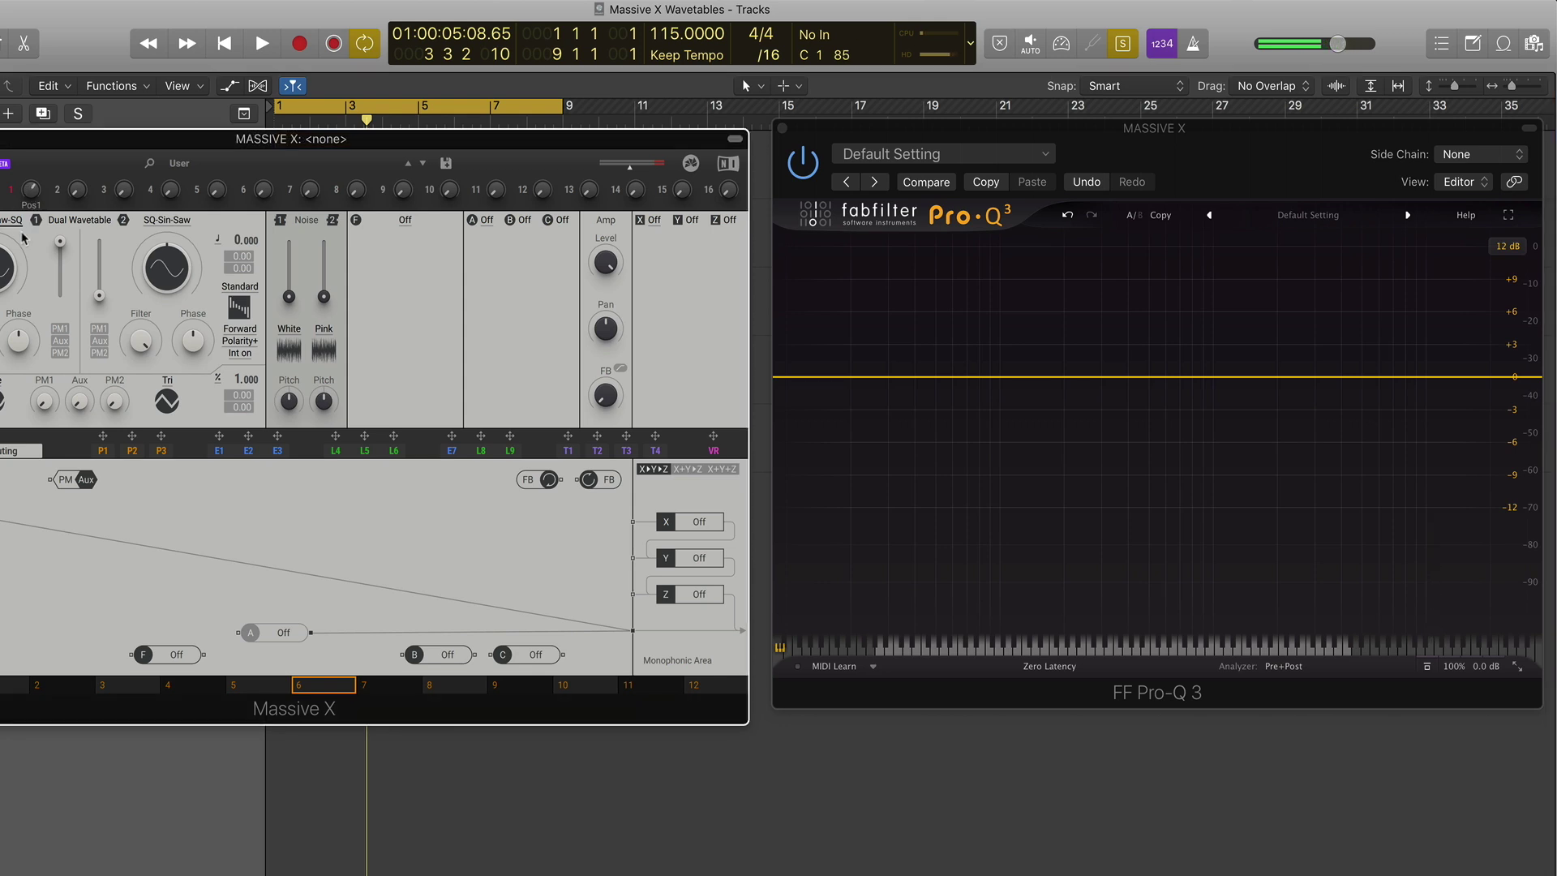
key(space)
key(space)
key(space)
key(space)
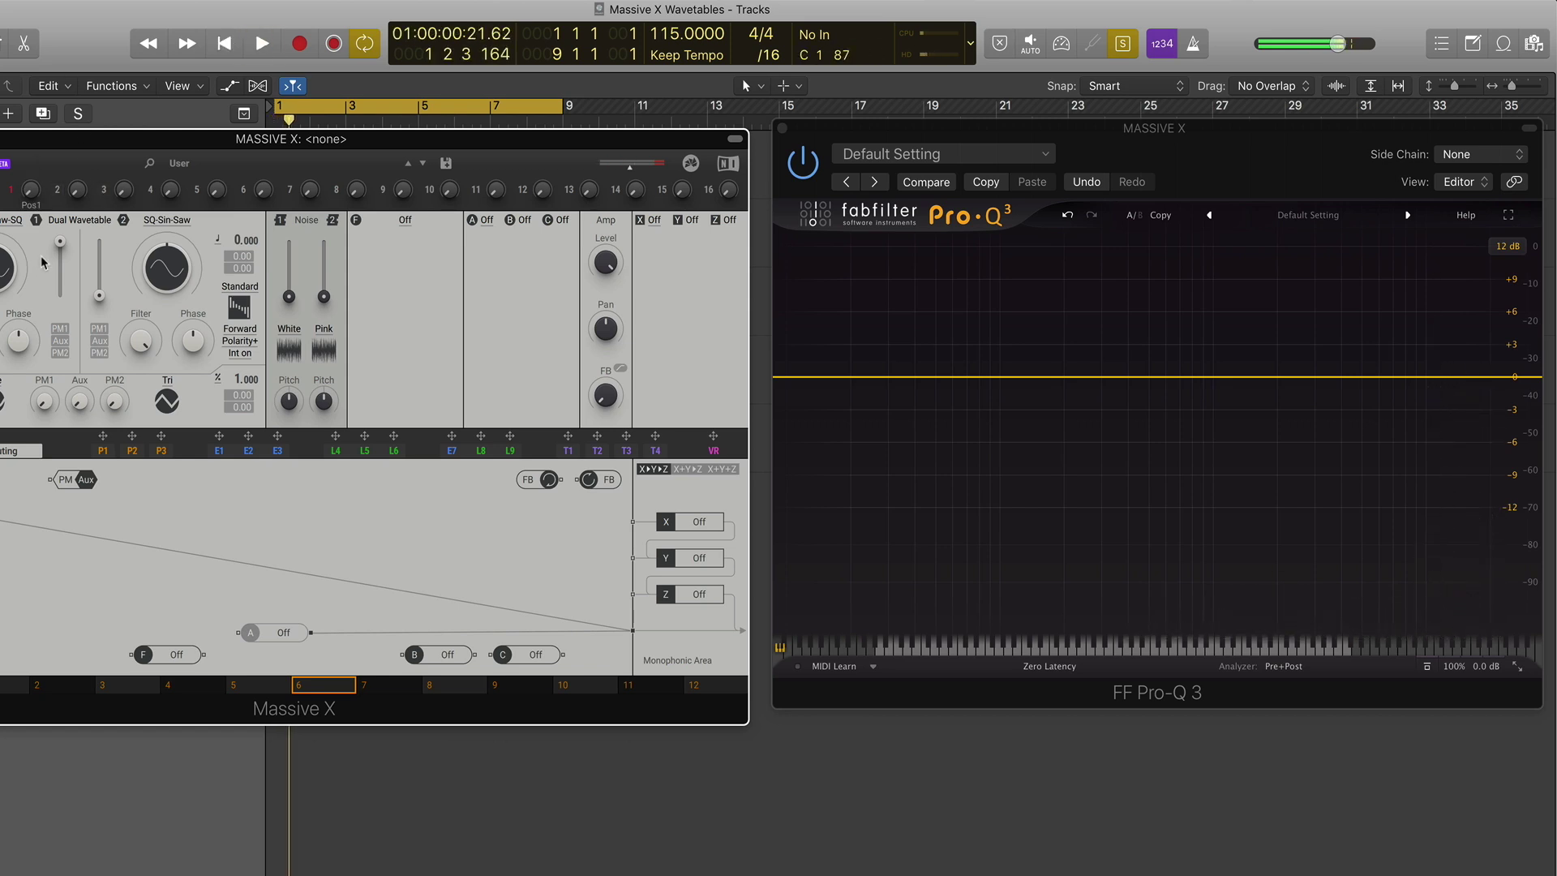
key(space)
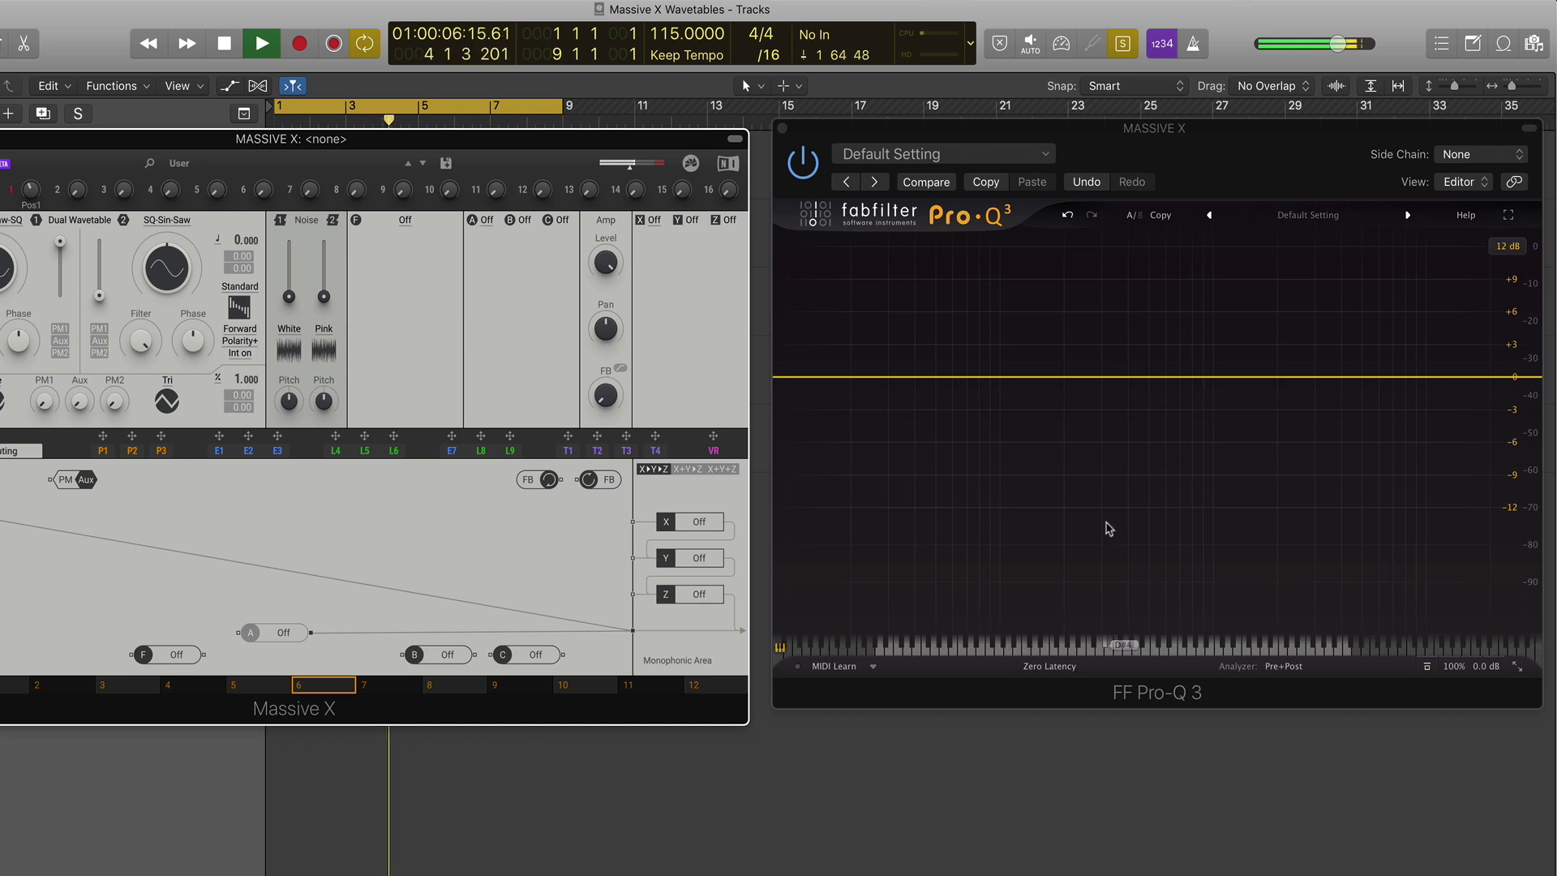
key(super+w)
key(space)
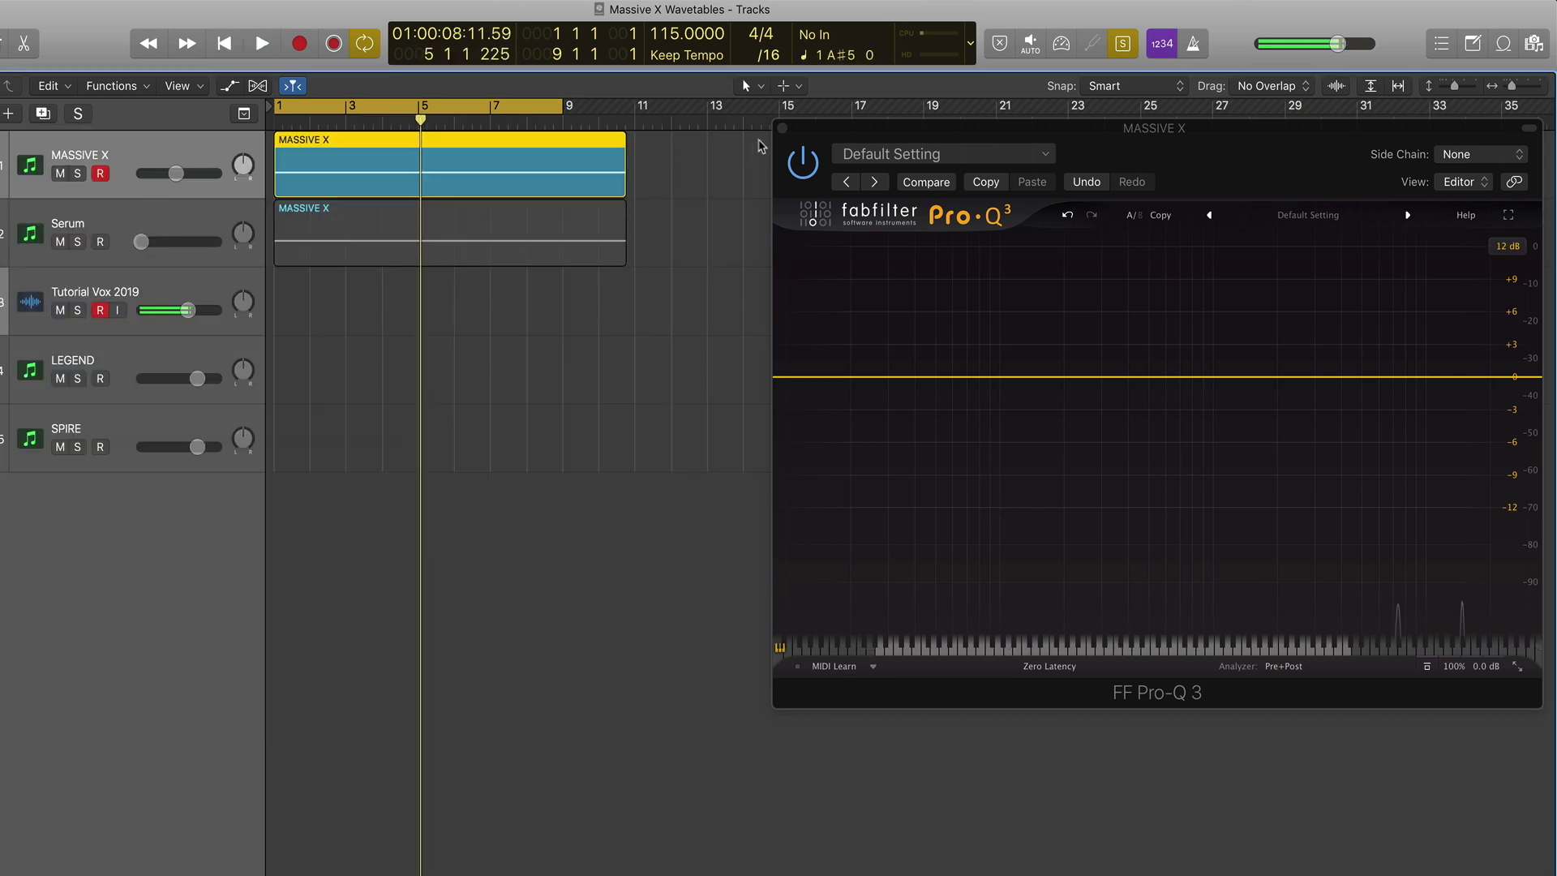
click(160, 228)
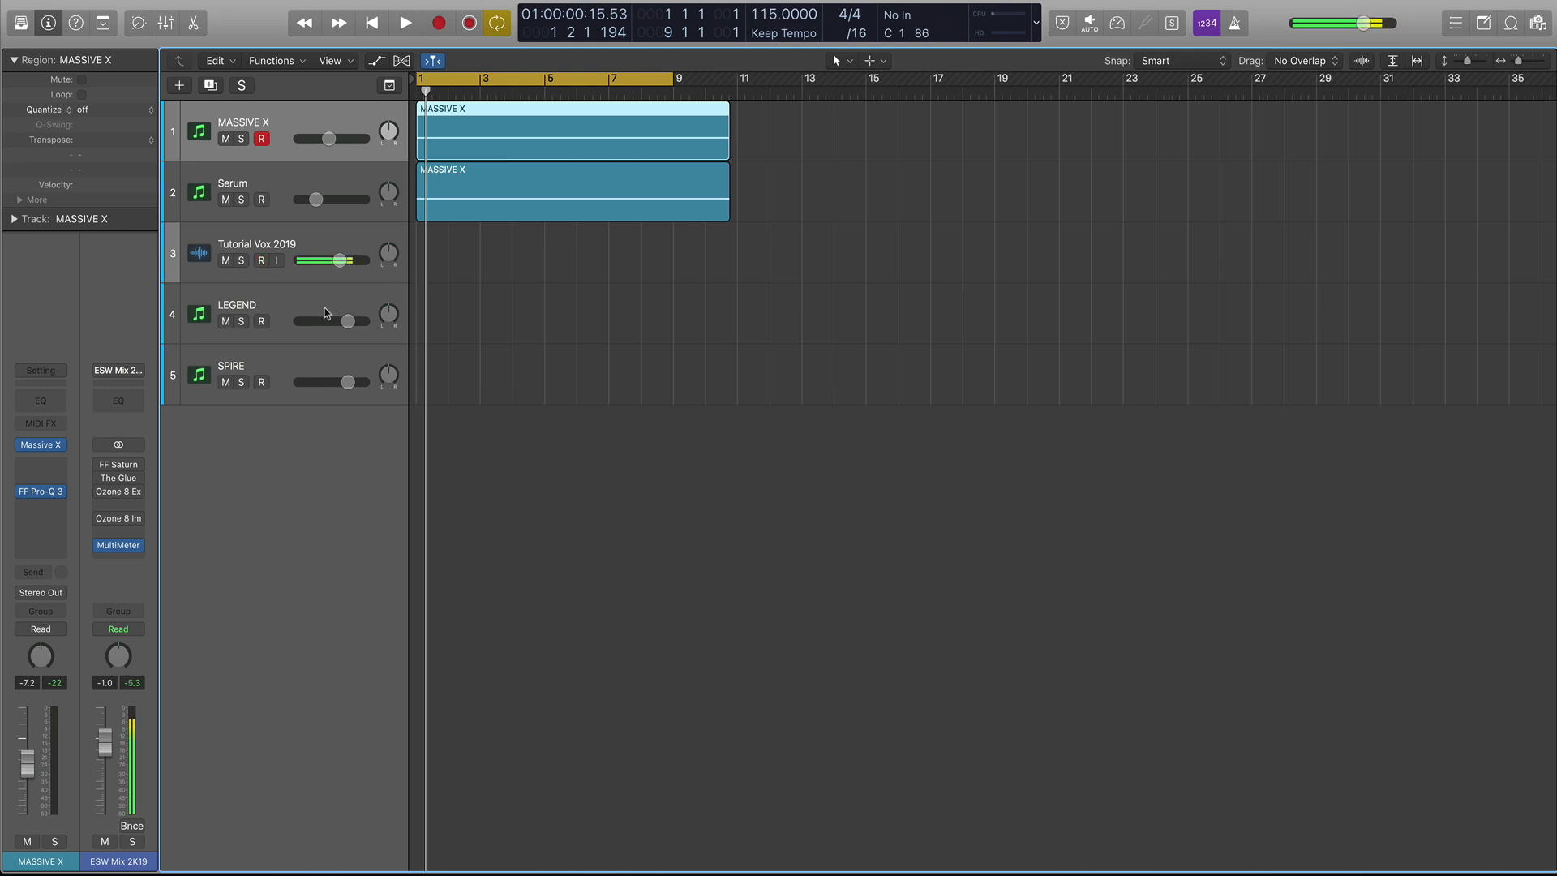
- Select LEGEND, open its Legend synth, and drag the filter cutoff to about 592 Hz
click(324, 313)
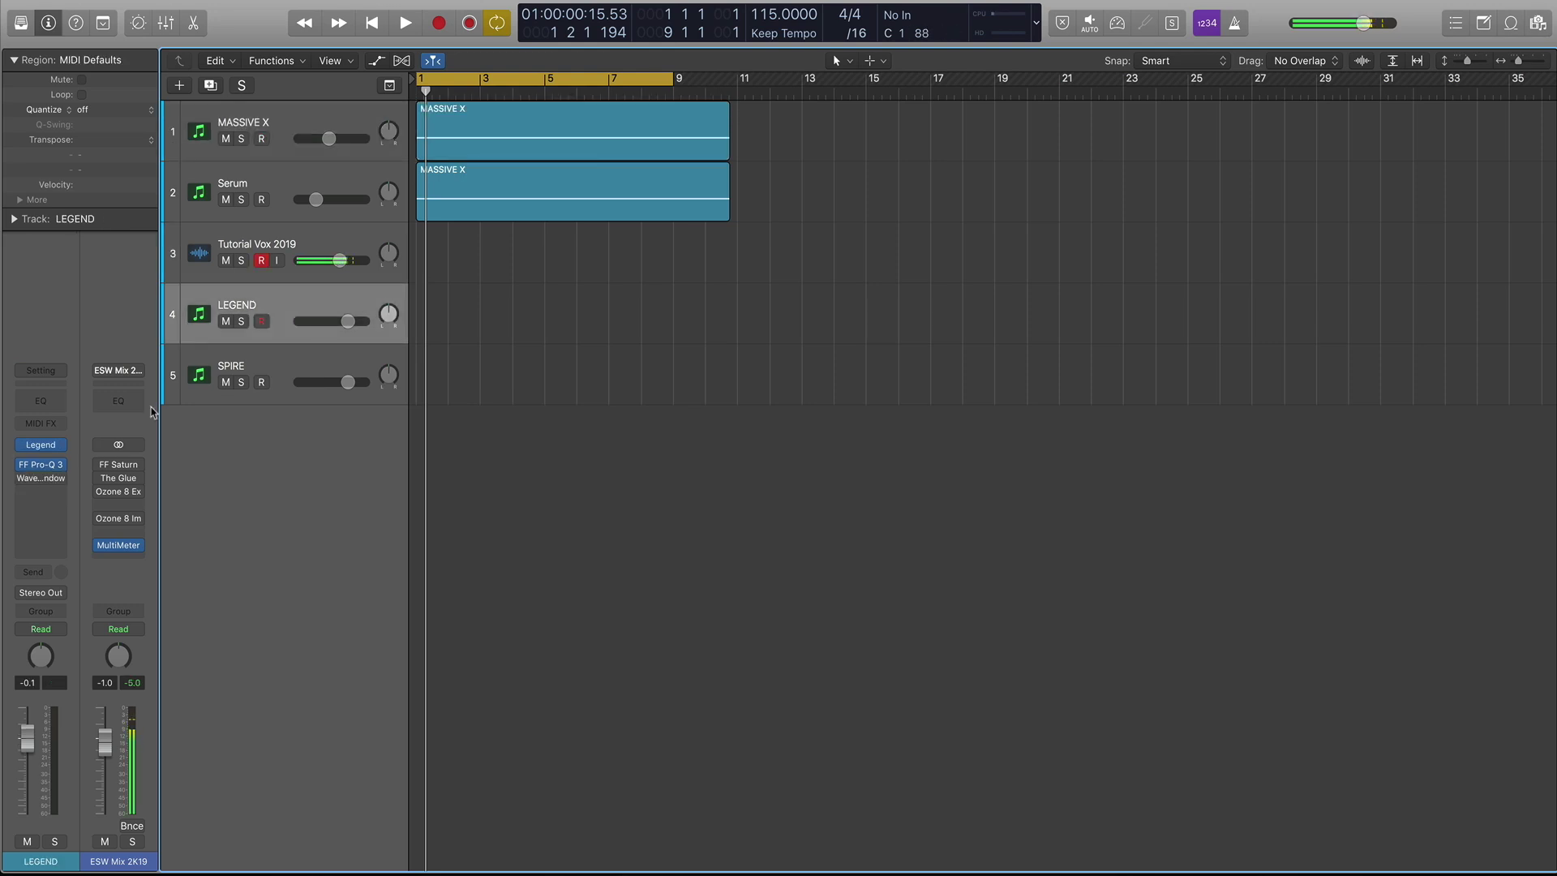
click(43, 448)
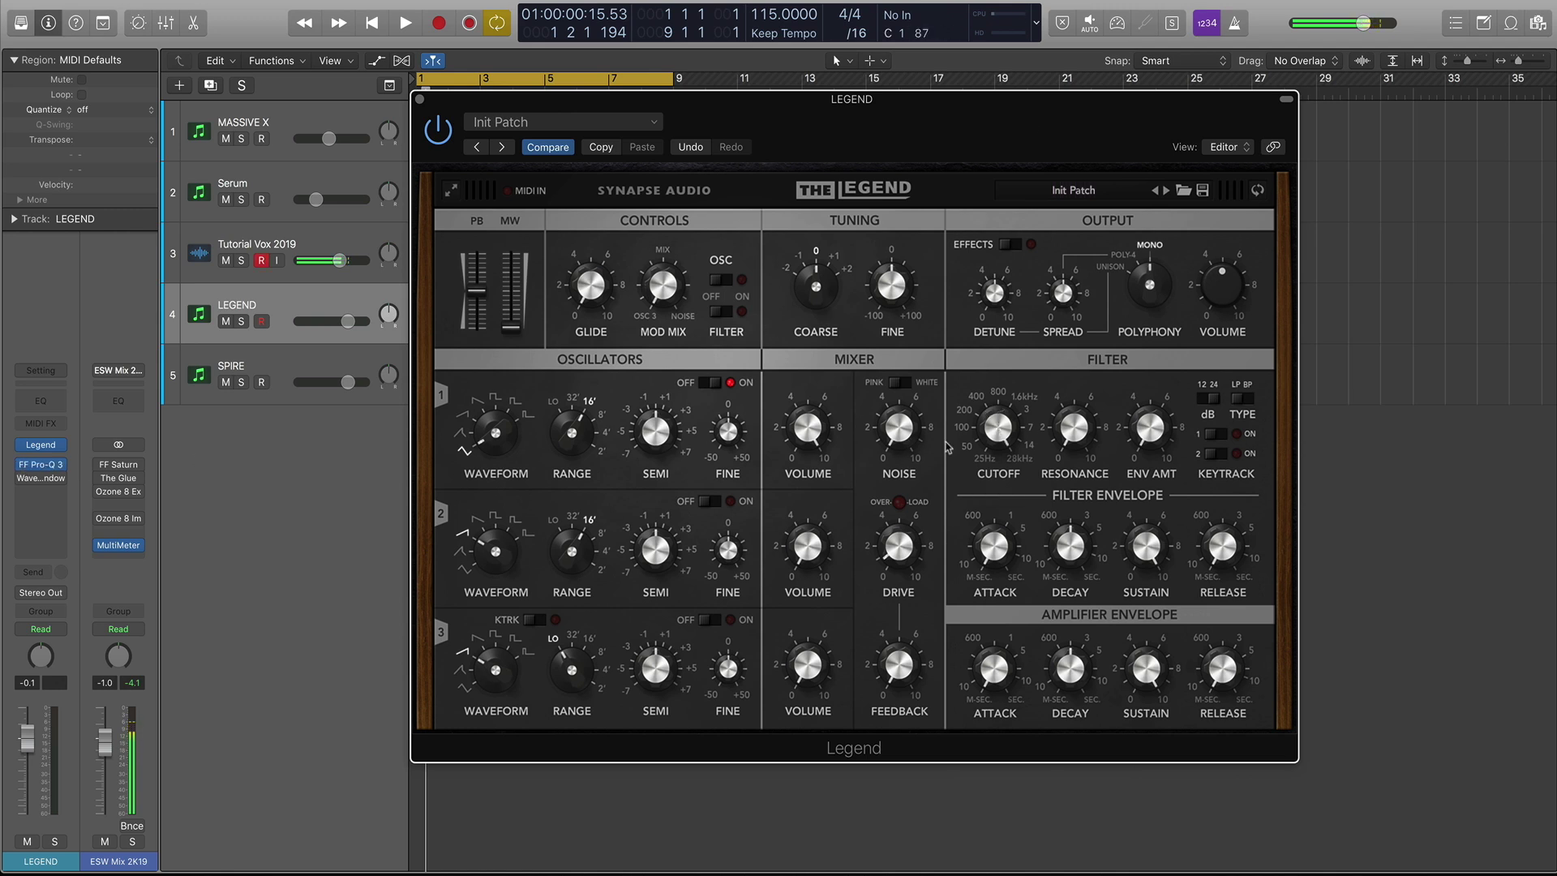
drag(970, 443, 976, 520)
- Open LEGEND's Pro-Q 3 beside Legend and raise the cutoff from 98 to 185 Hz
drag(566, 101, 610, 66)
click(40, 468)
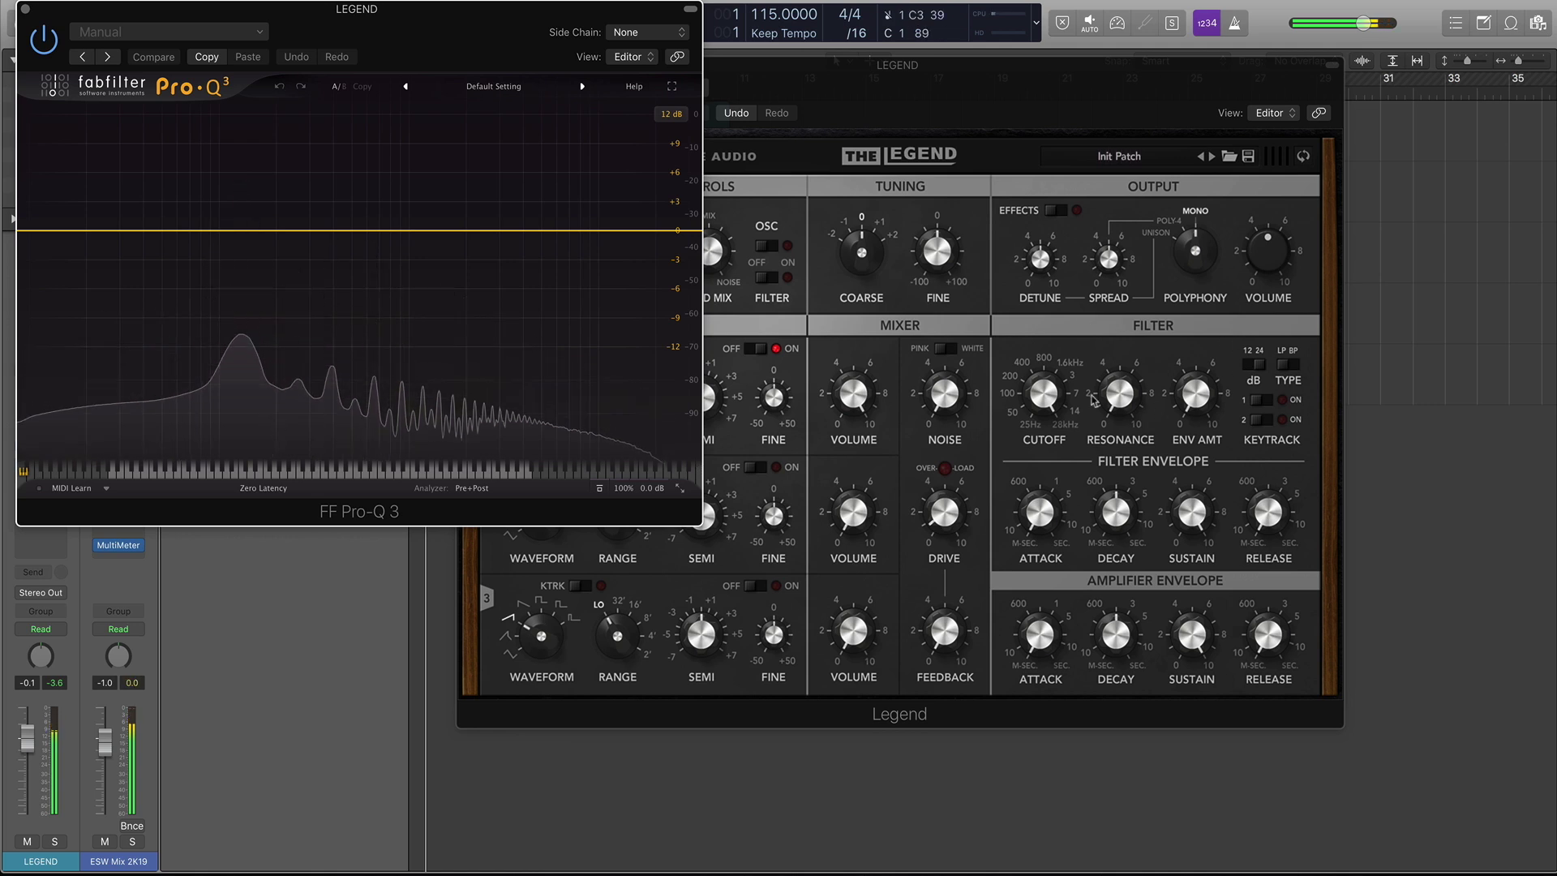
click(1043, 395)
drag(1048, 525, 1048, 411)
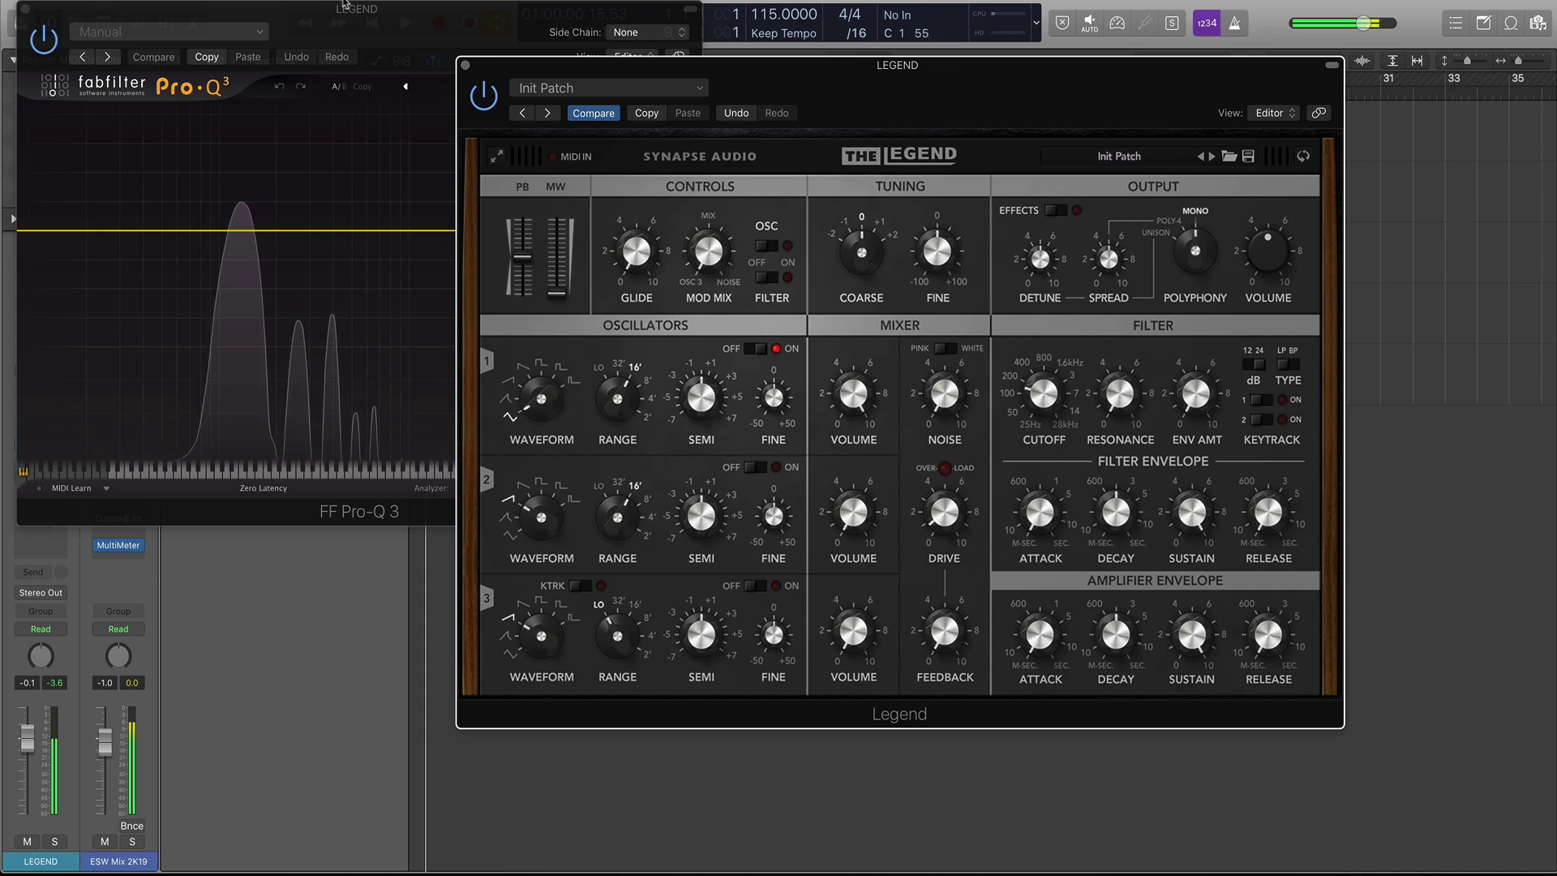
drag(361, 29, 828, 120)
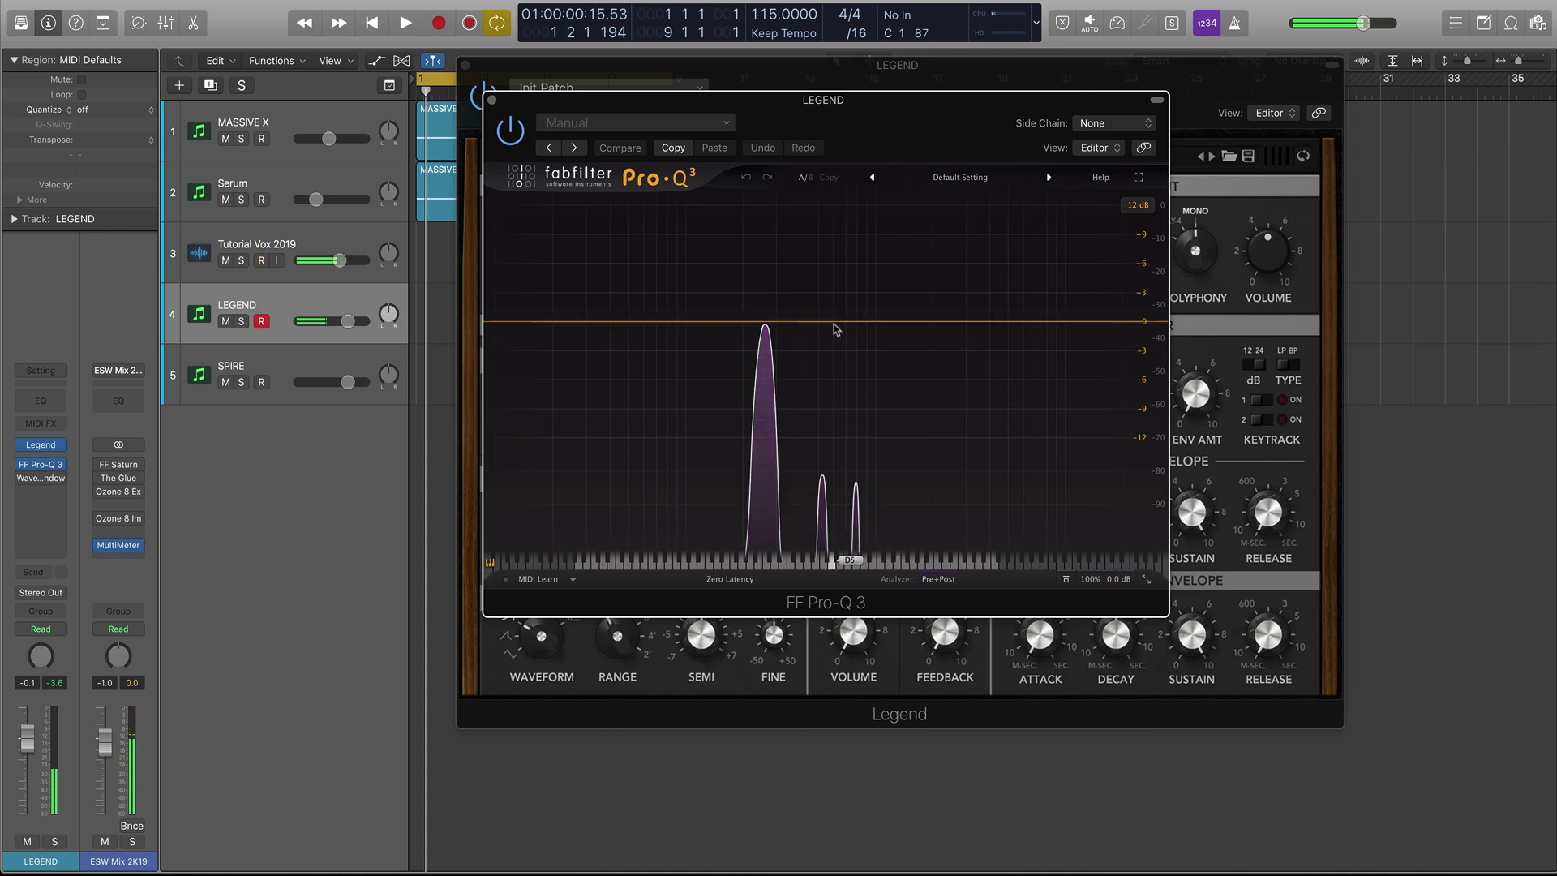
drag(1030, 116, 784, 115)
- Close the Pro-Q 3 and Legend windows
click(1068, 401)
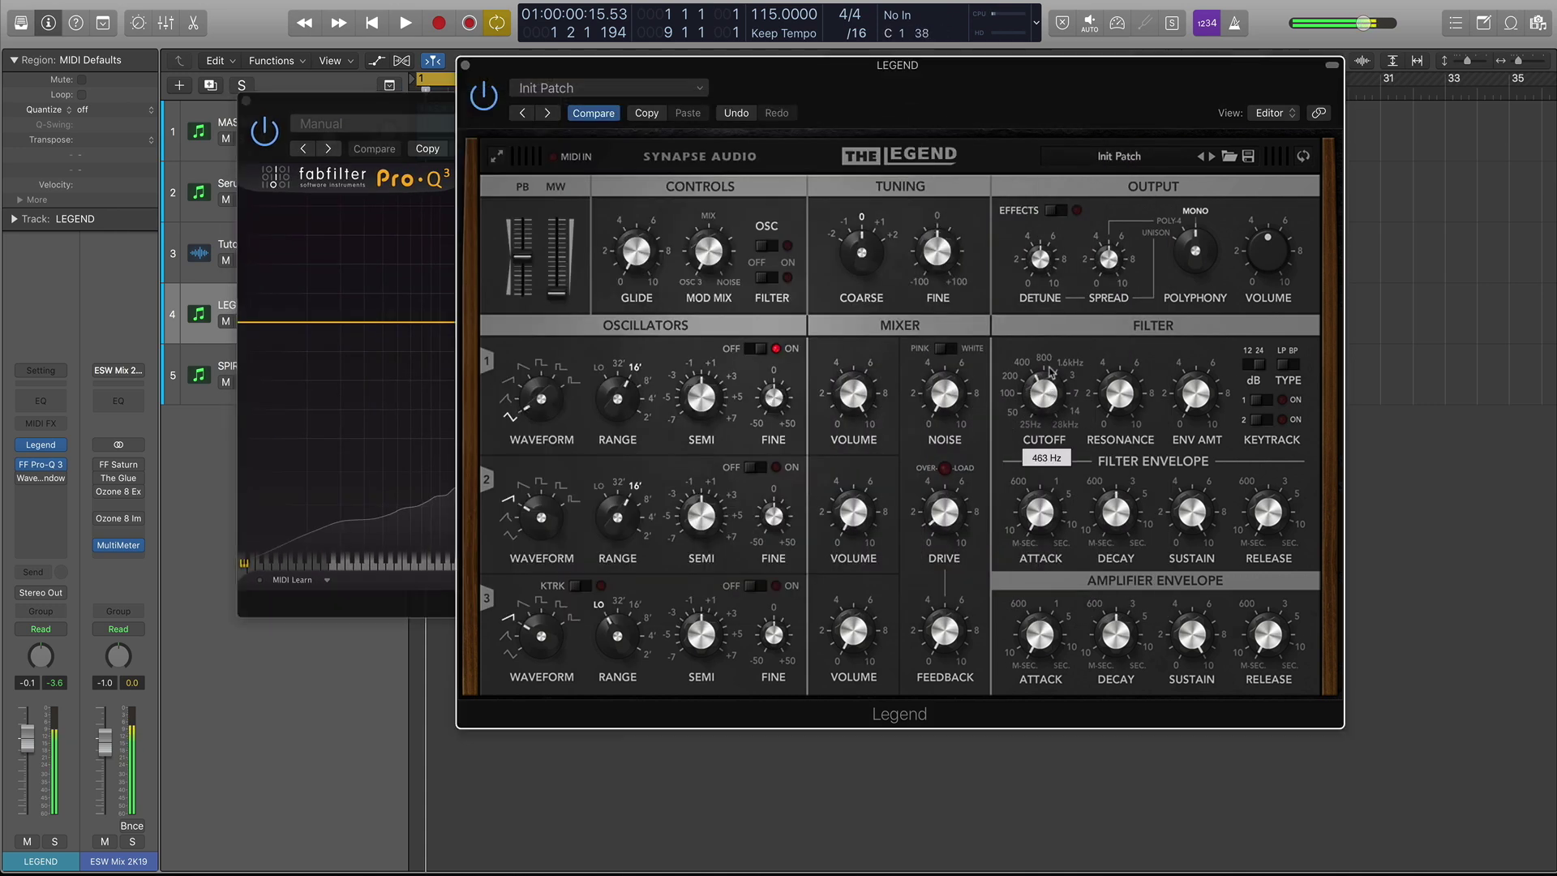
click(446, 111)
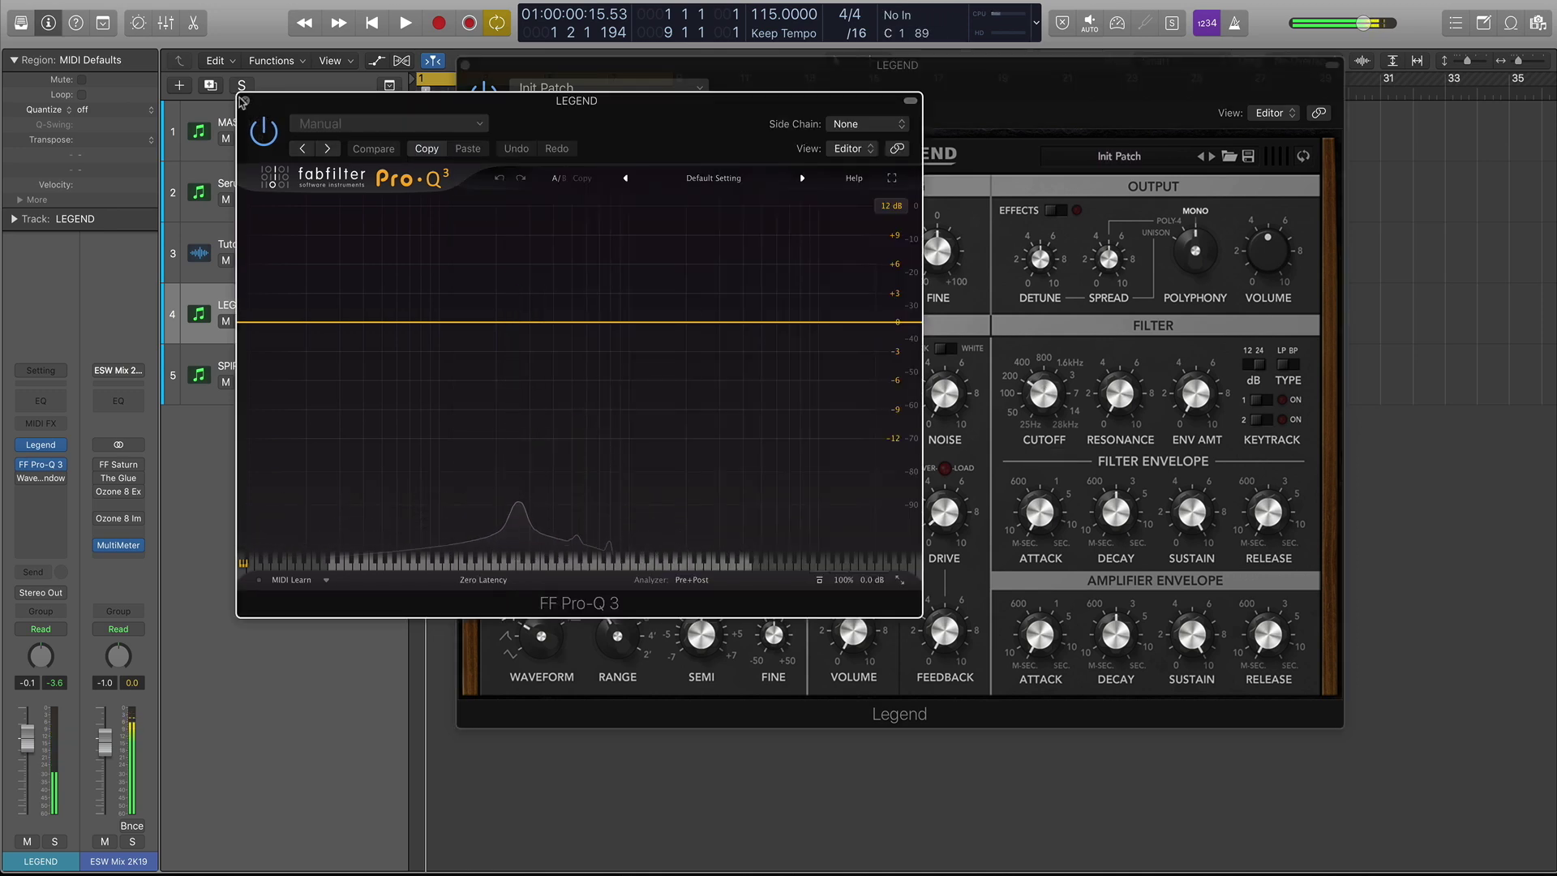
click(245, 100)
click(466, 65)
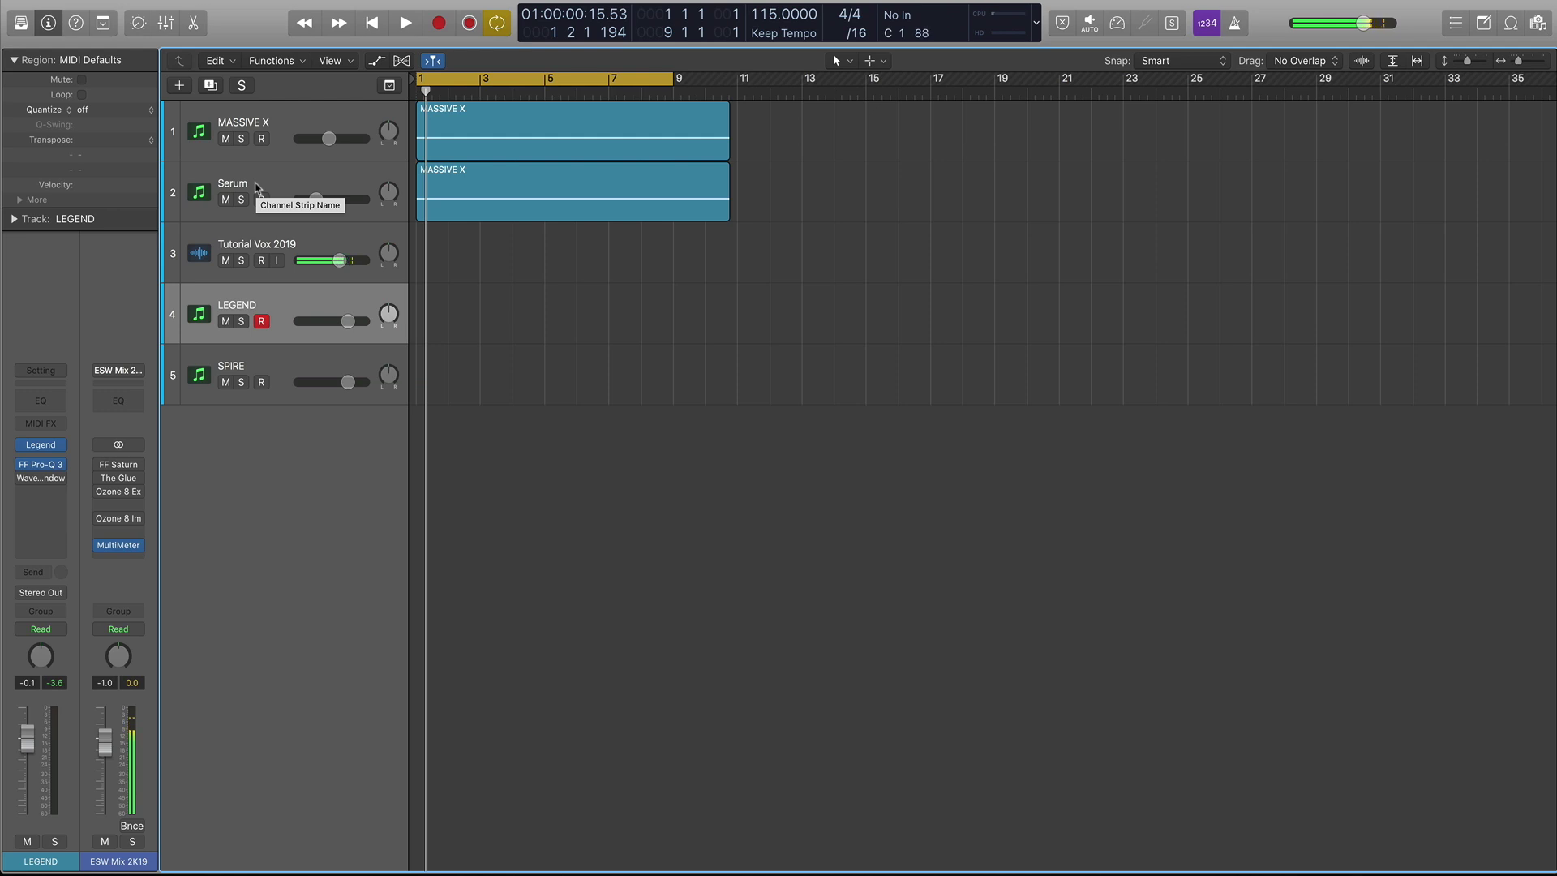
- Mute the Serum track and select the MASSIVE X track
click(255, 188)
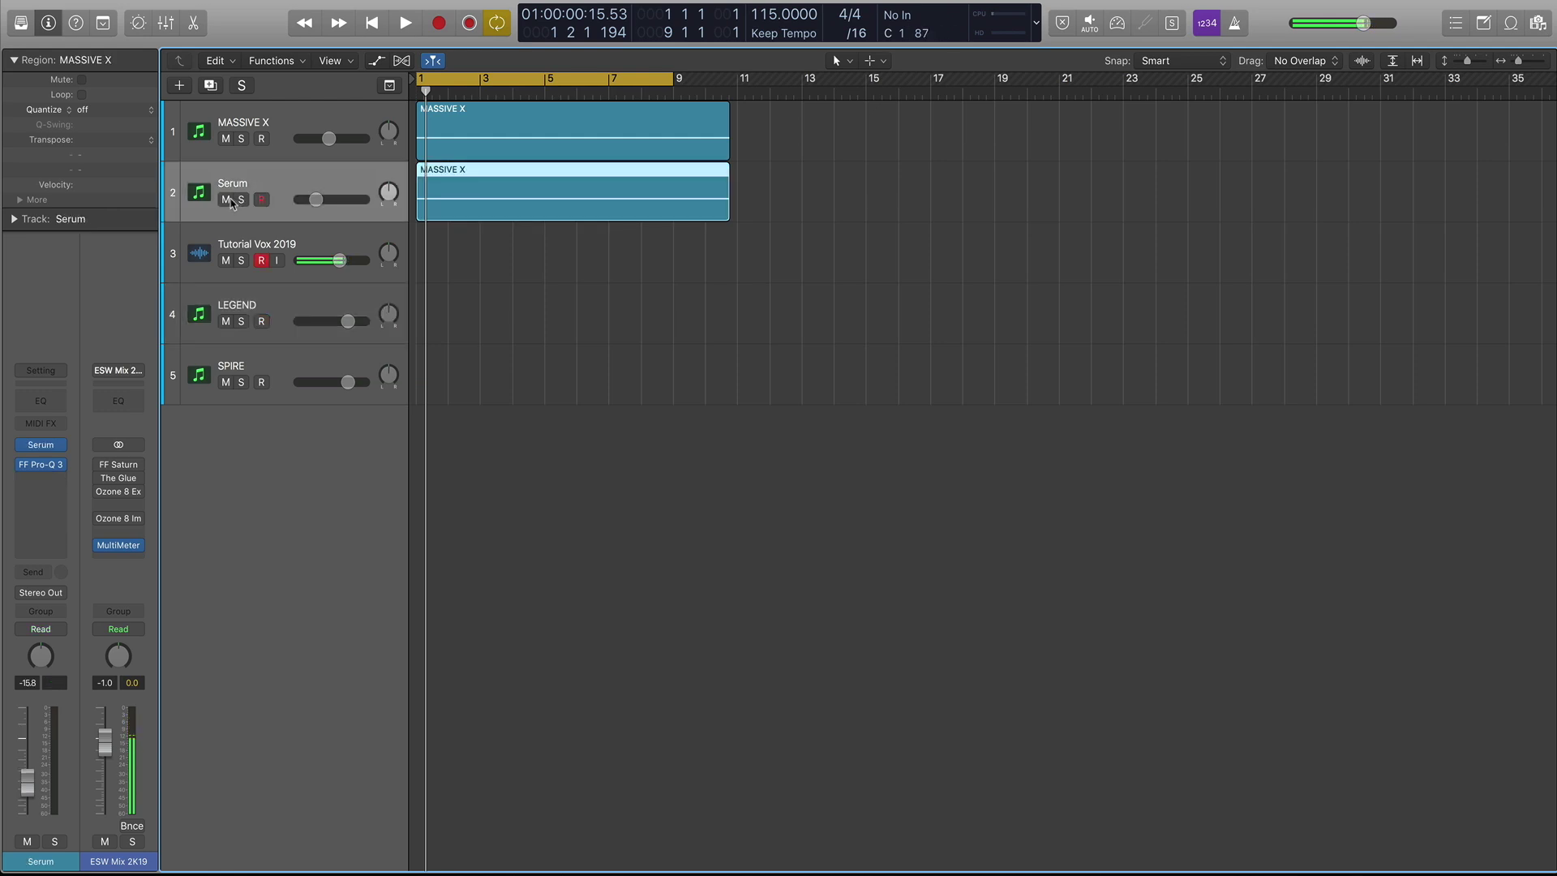
click(225, 199)
click(282, 144)
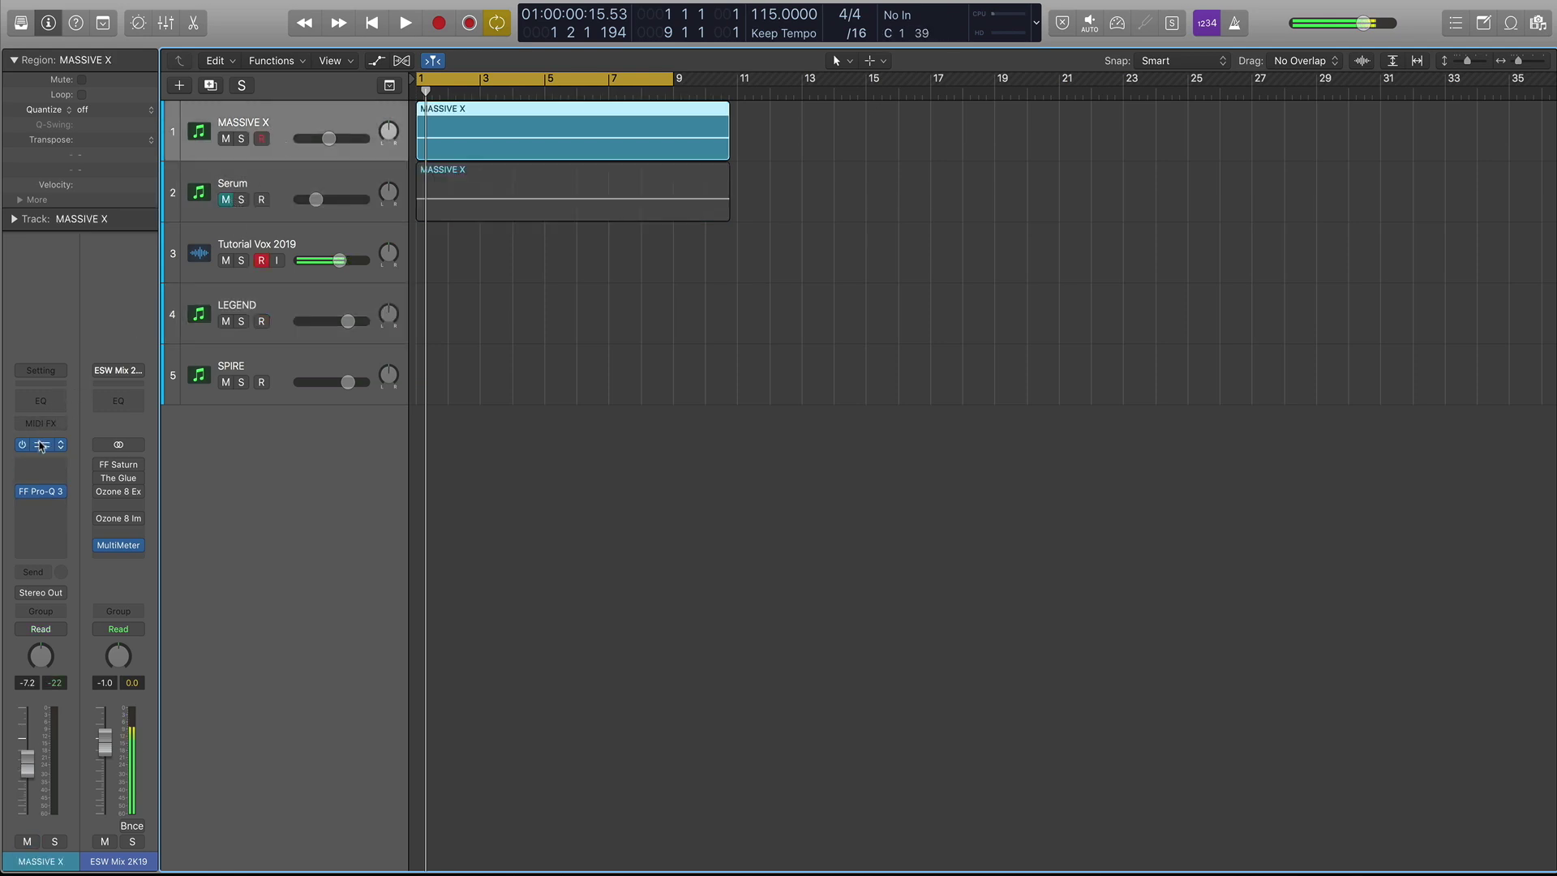
- Reopen Massive X, leave its filter switched off, and move its window to the right
click(40, 446)
click(42, 447)
key(v)
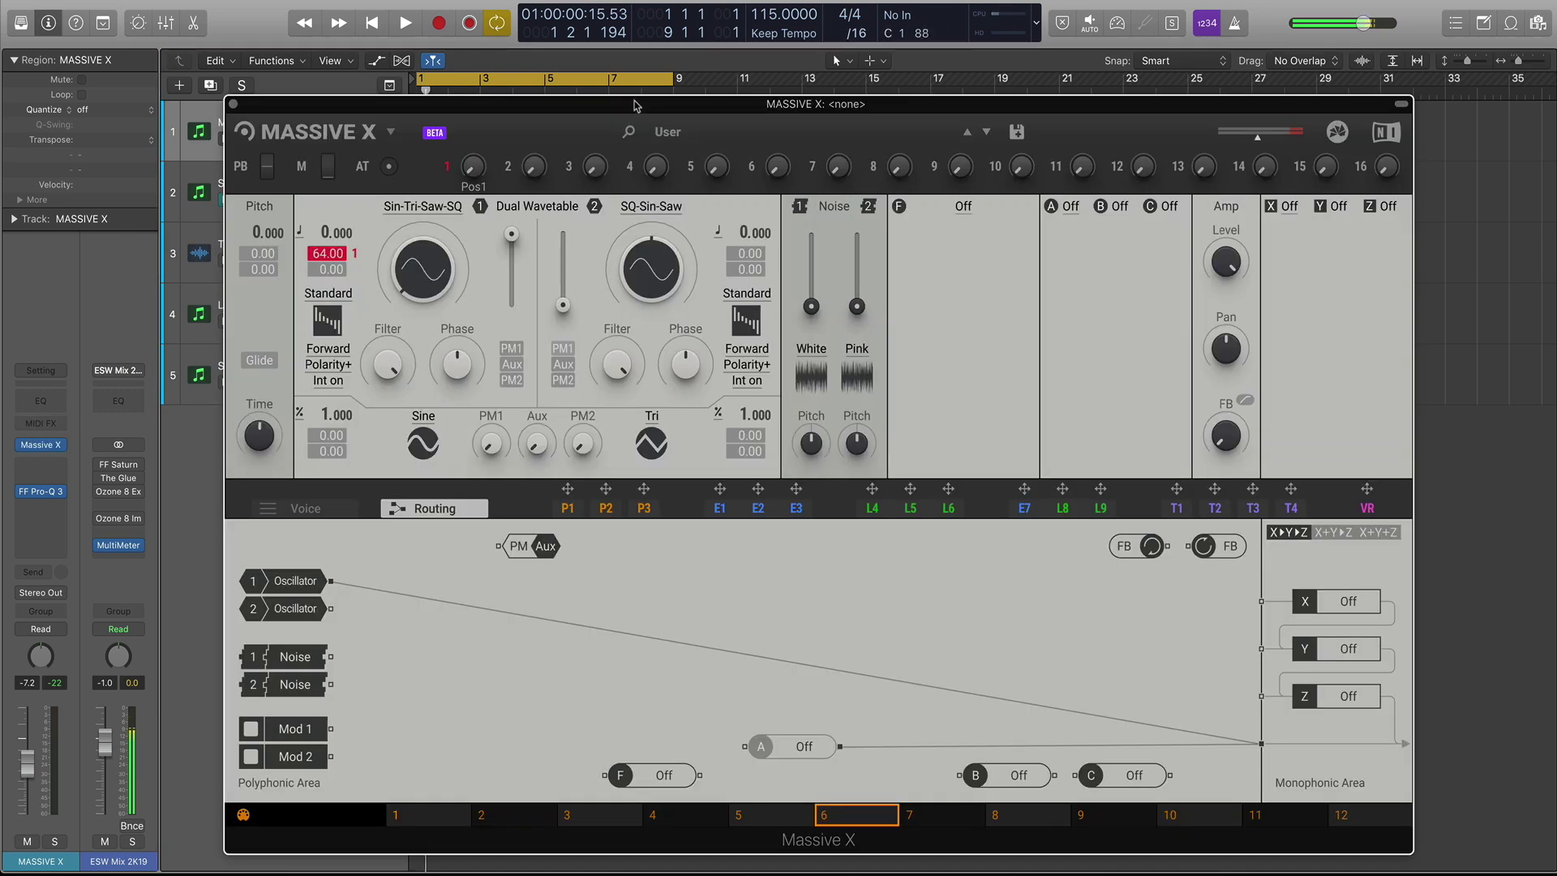
drag(567, 105, 627, 80)
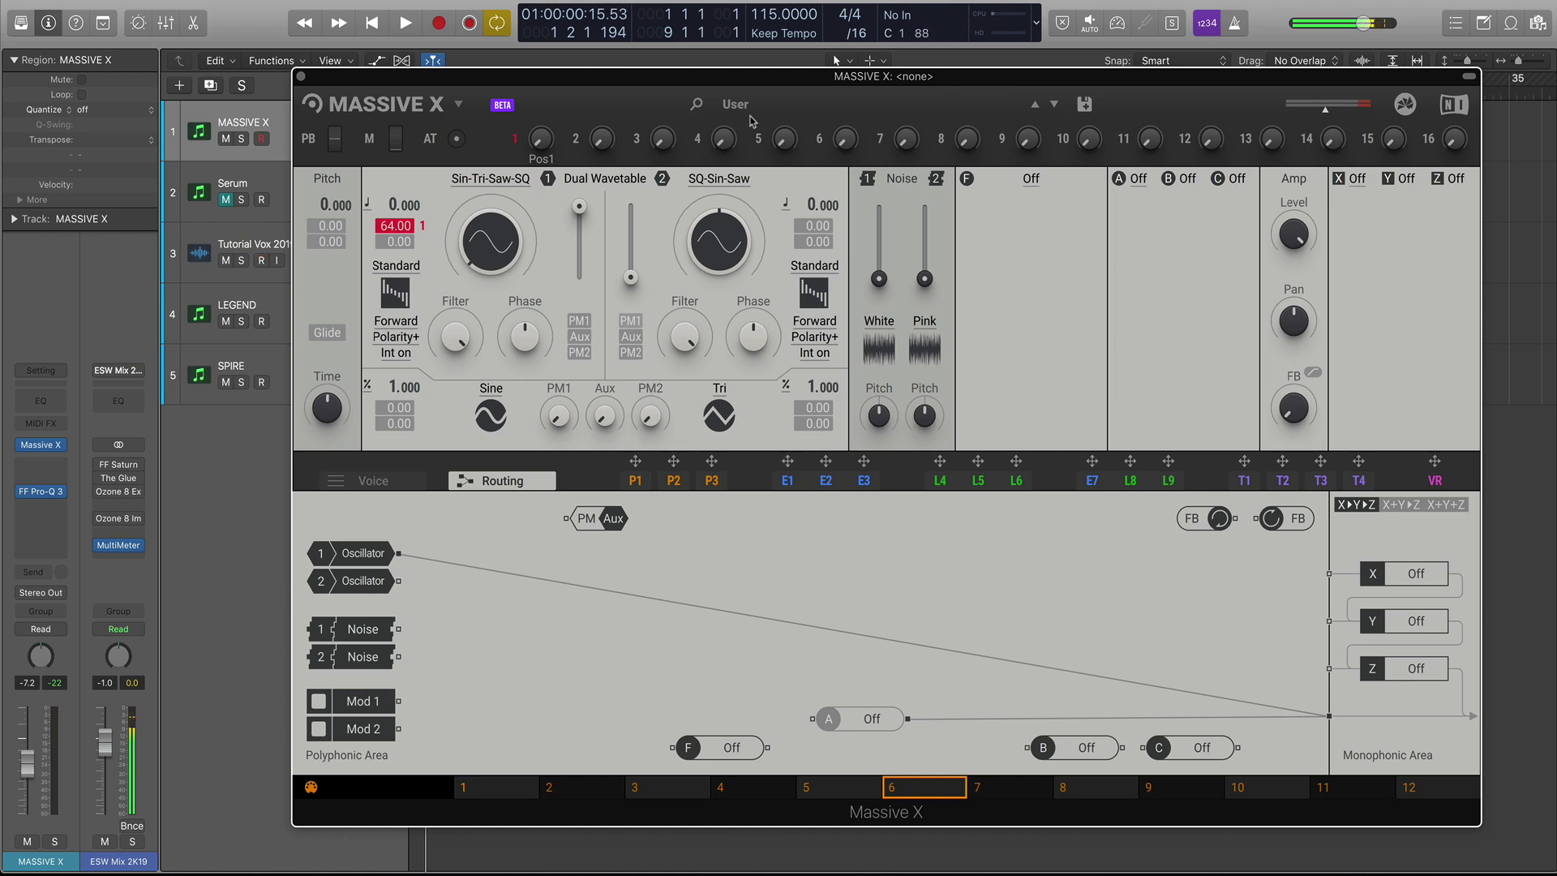
click(1032, 187)
click(1006, 203)
drag(421, 79, 545, 79)
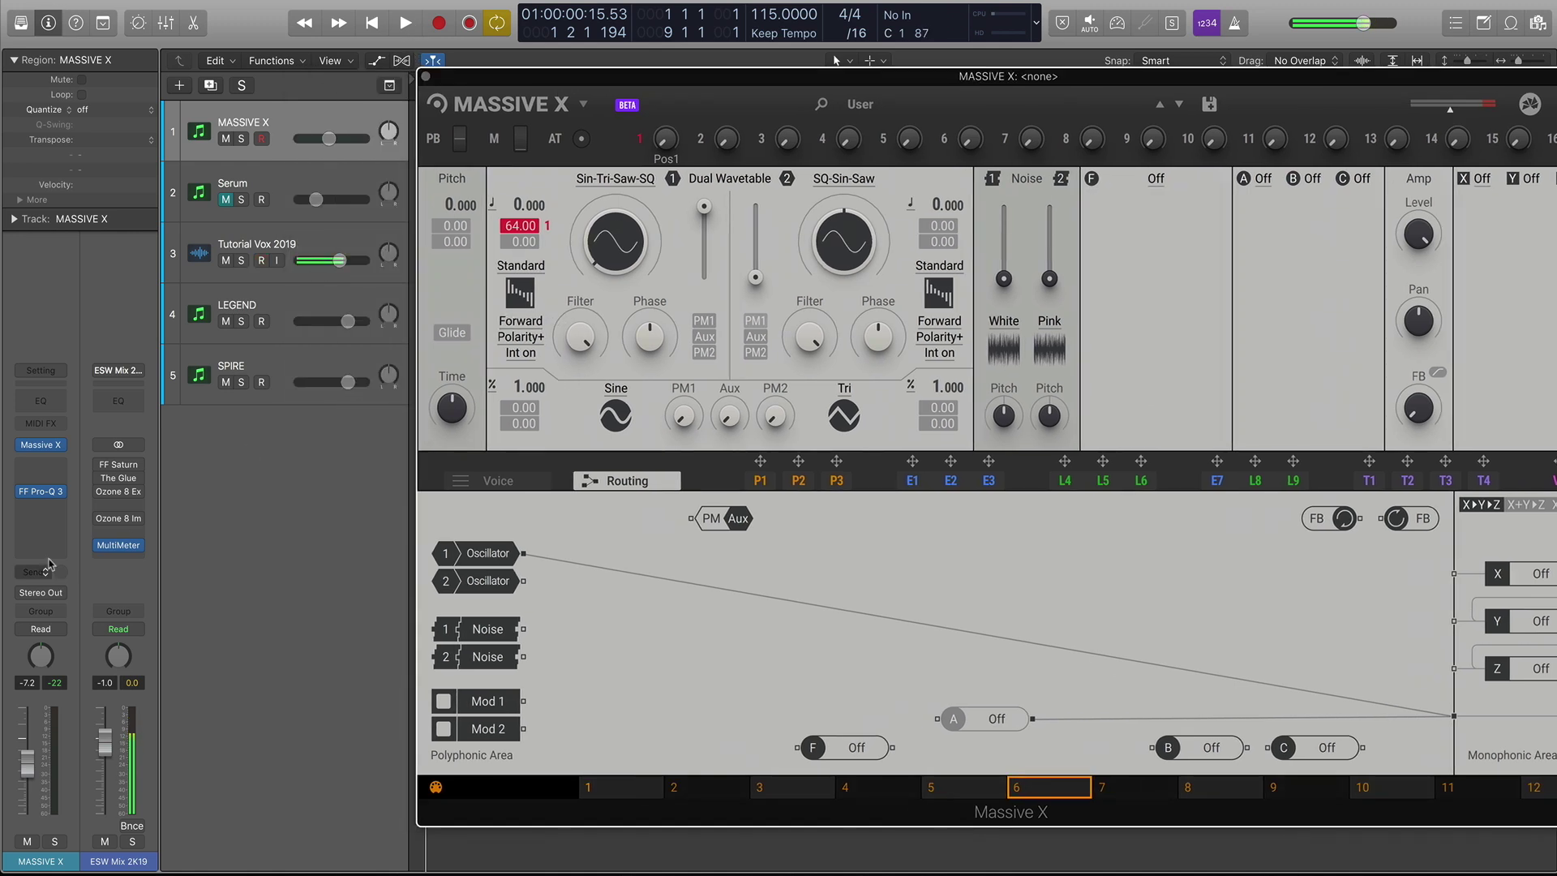
- Open MASSIVE X's Pro-Q 3 and arrange it side by side with Massive X
click(38, 493)
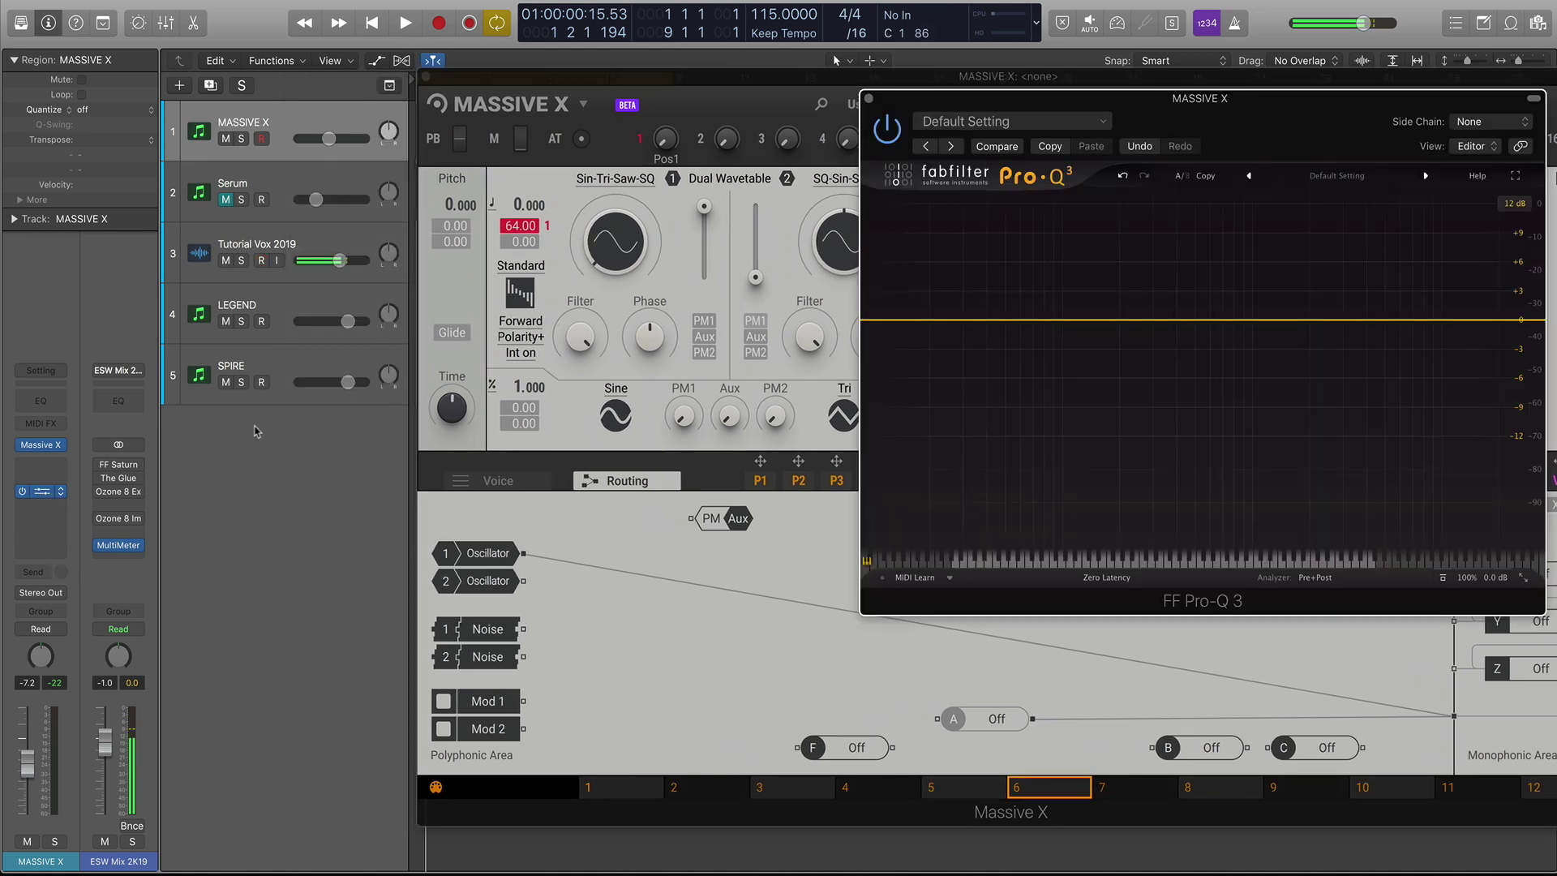
drag(1200, 98, 472, 131)
drag(635, 76, 887, 74)
drag(657, 130, 548, 130)
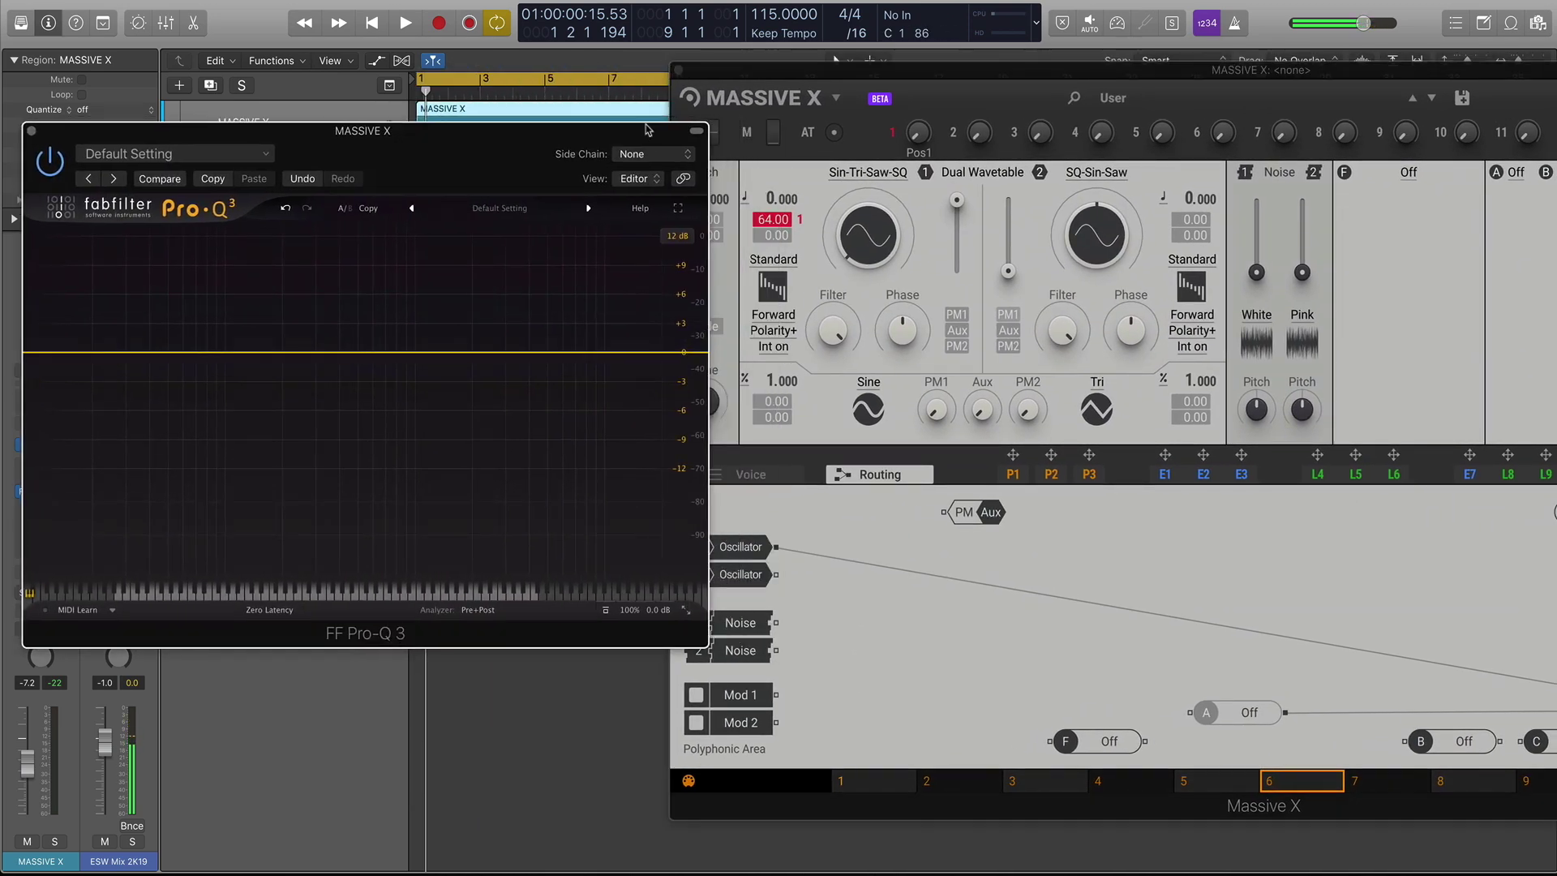
drag(645, 130, 616, 124)
drag(824, 71, 815, 66)
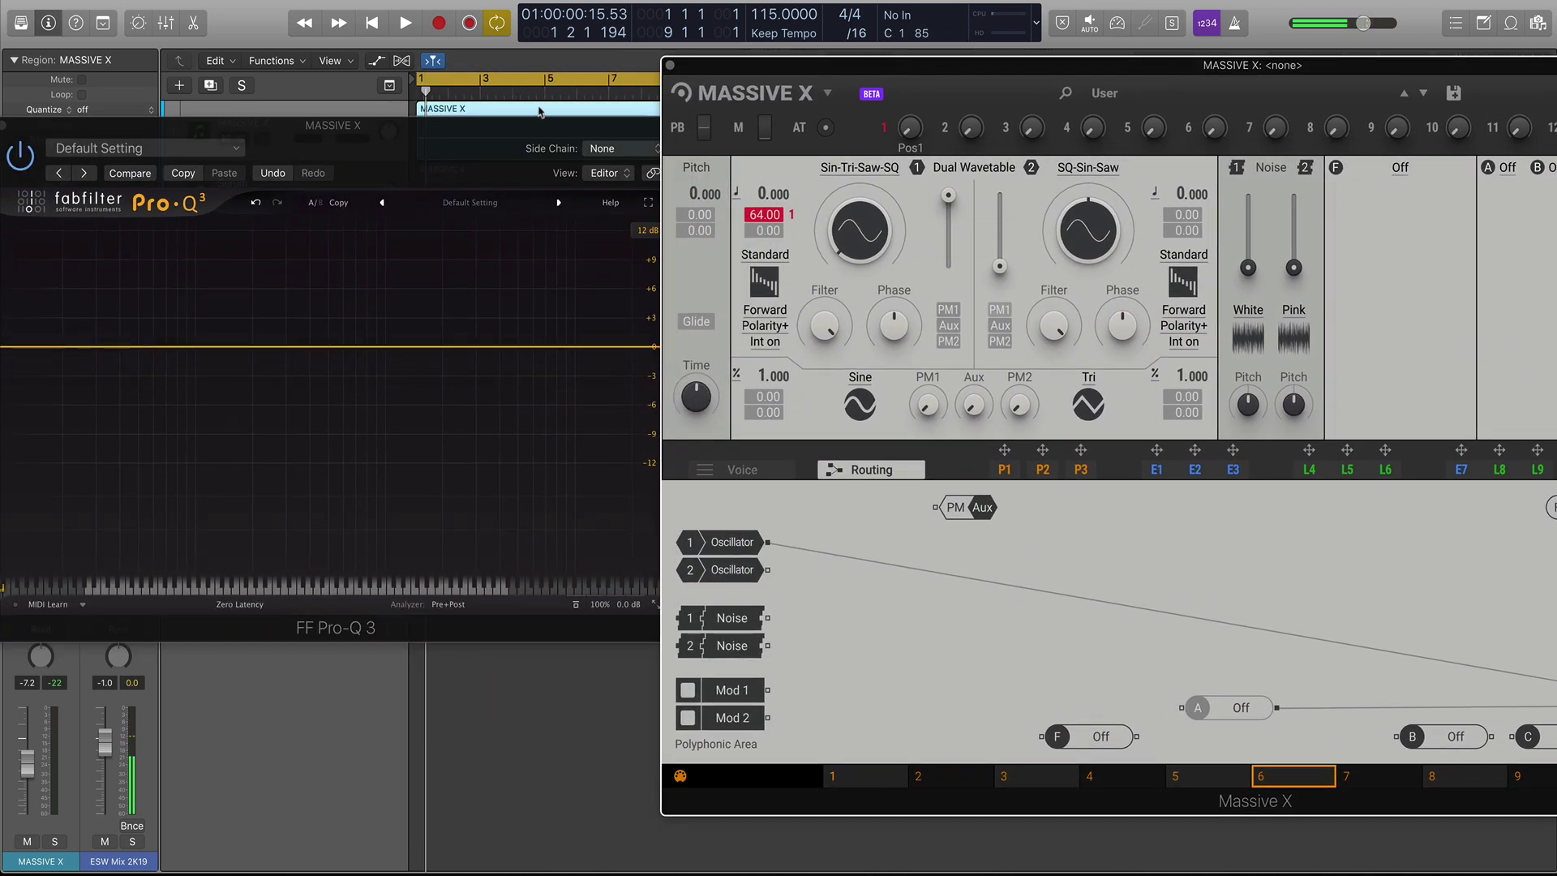
- Play the untransposed sine and watch its spectrum in Pro-Q 3
click(541, 112)
key(space)
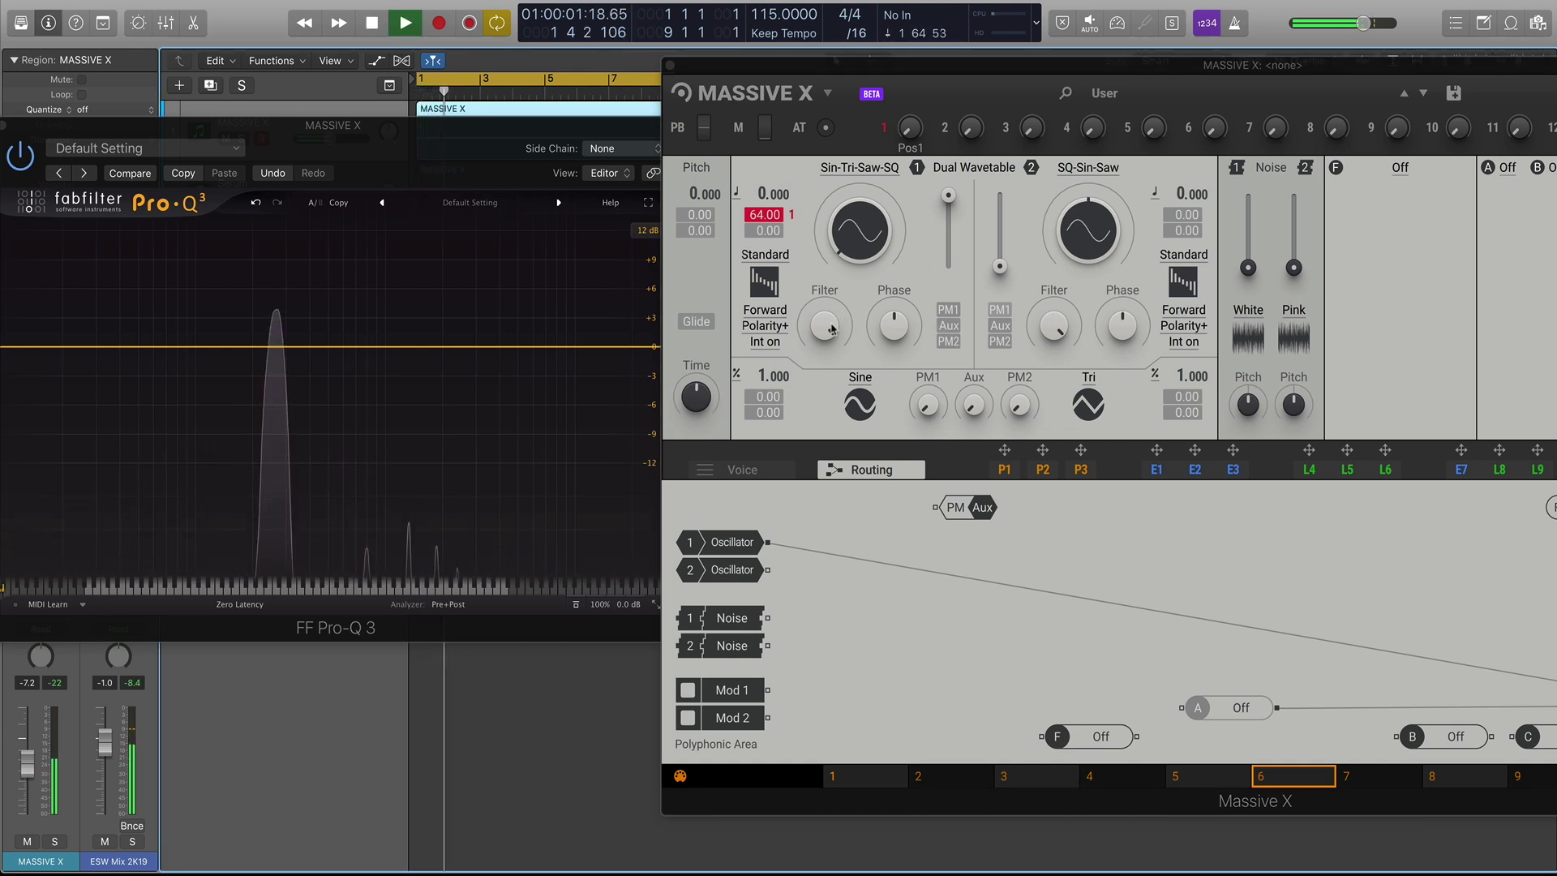
click(832, 331)
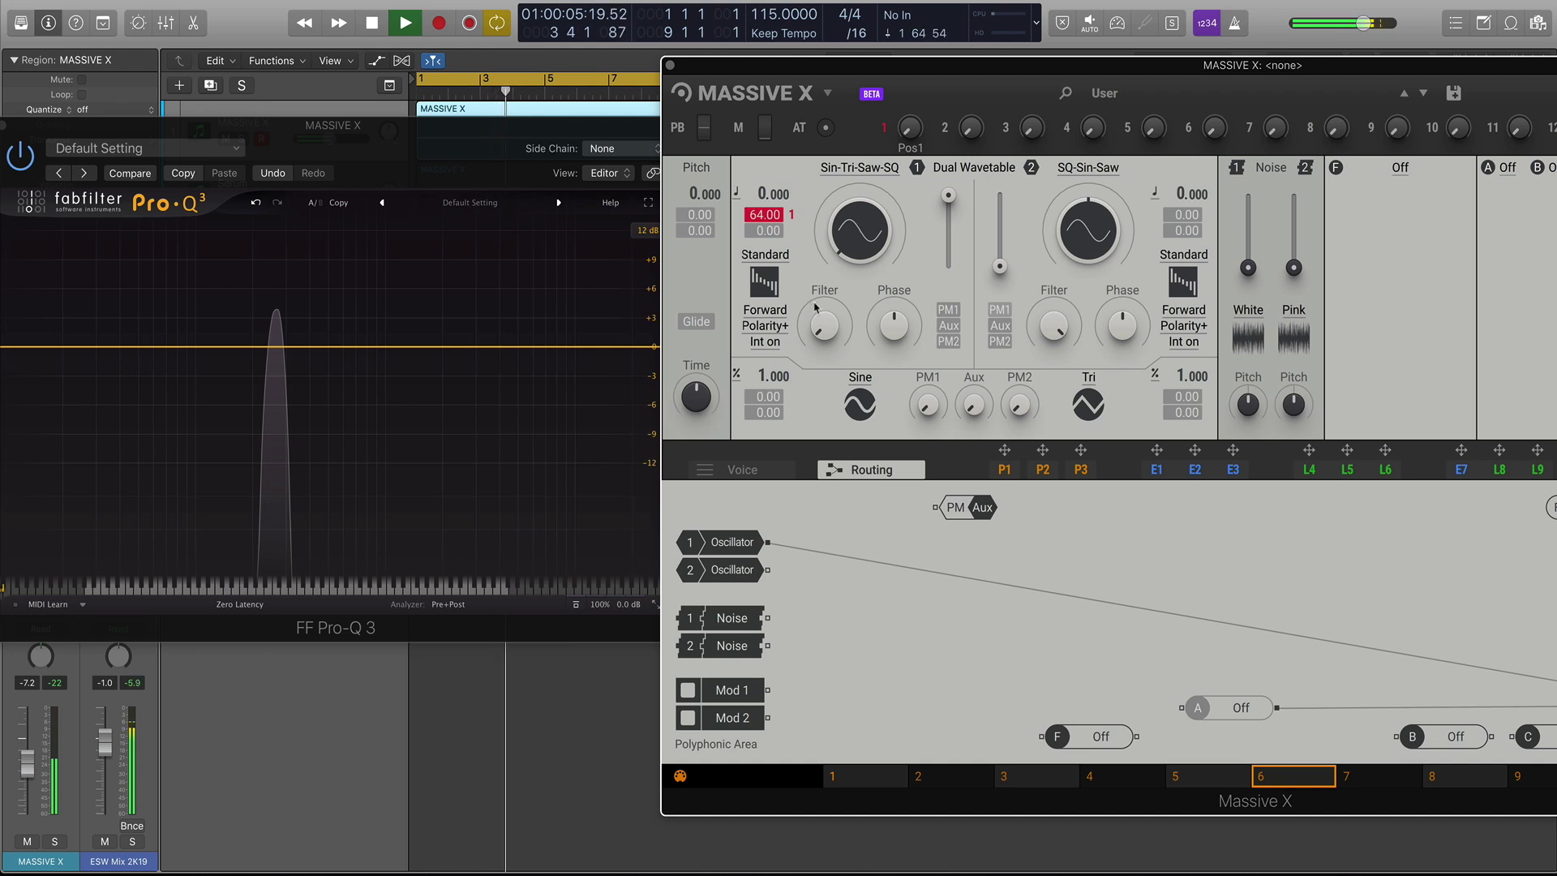
key(space)
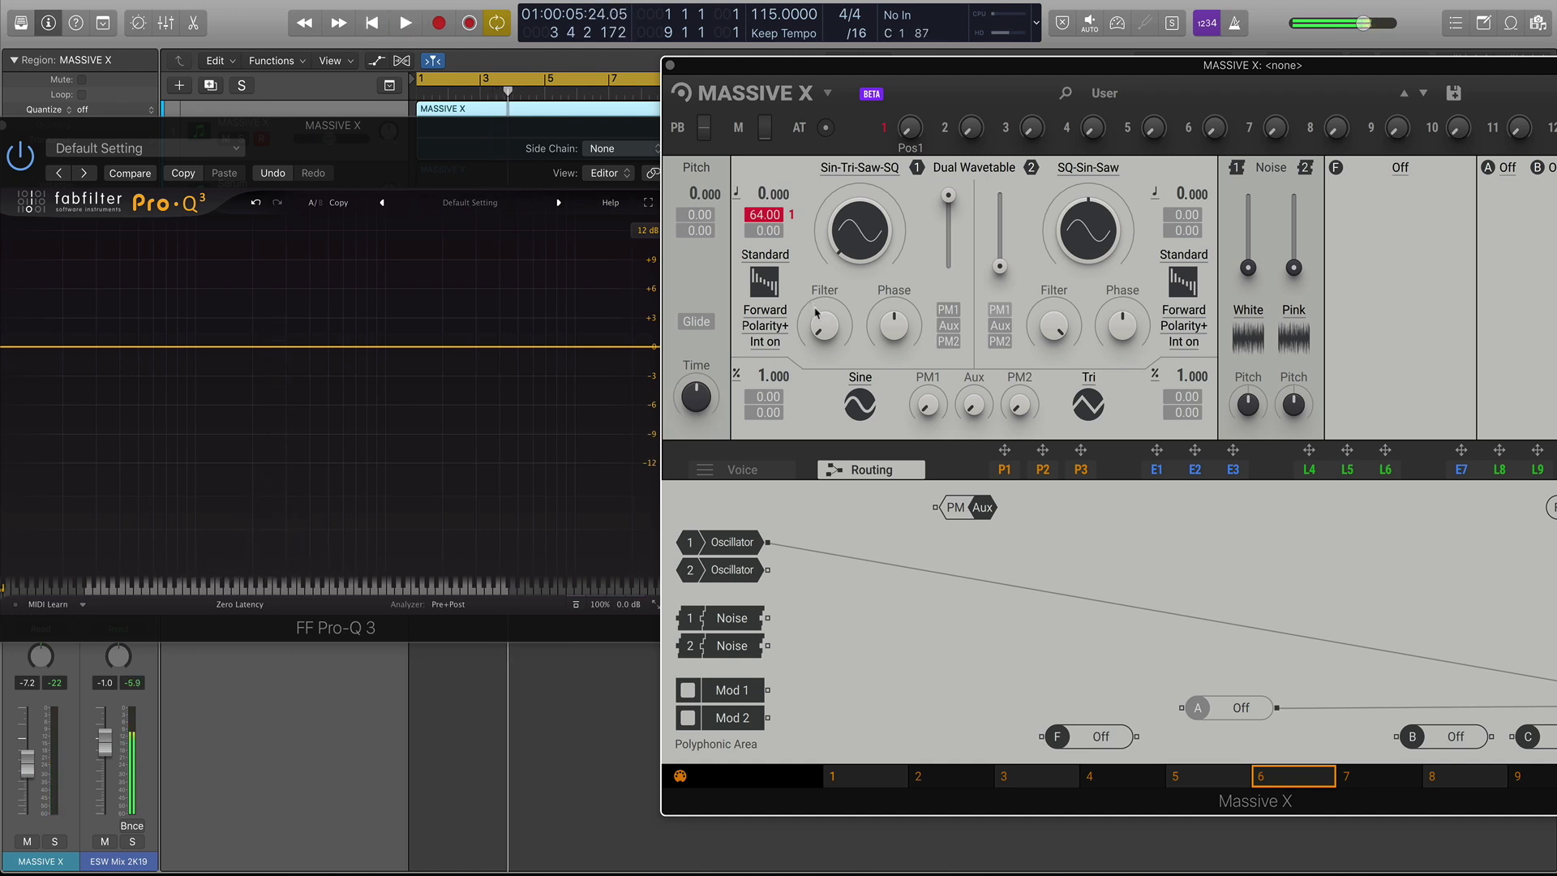
key(space)
- Transpose the MASSIVE X region by +12 and compare its spectrum on replay
drag(243, 125, 270, 248)
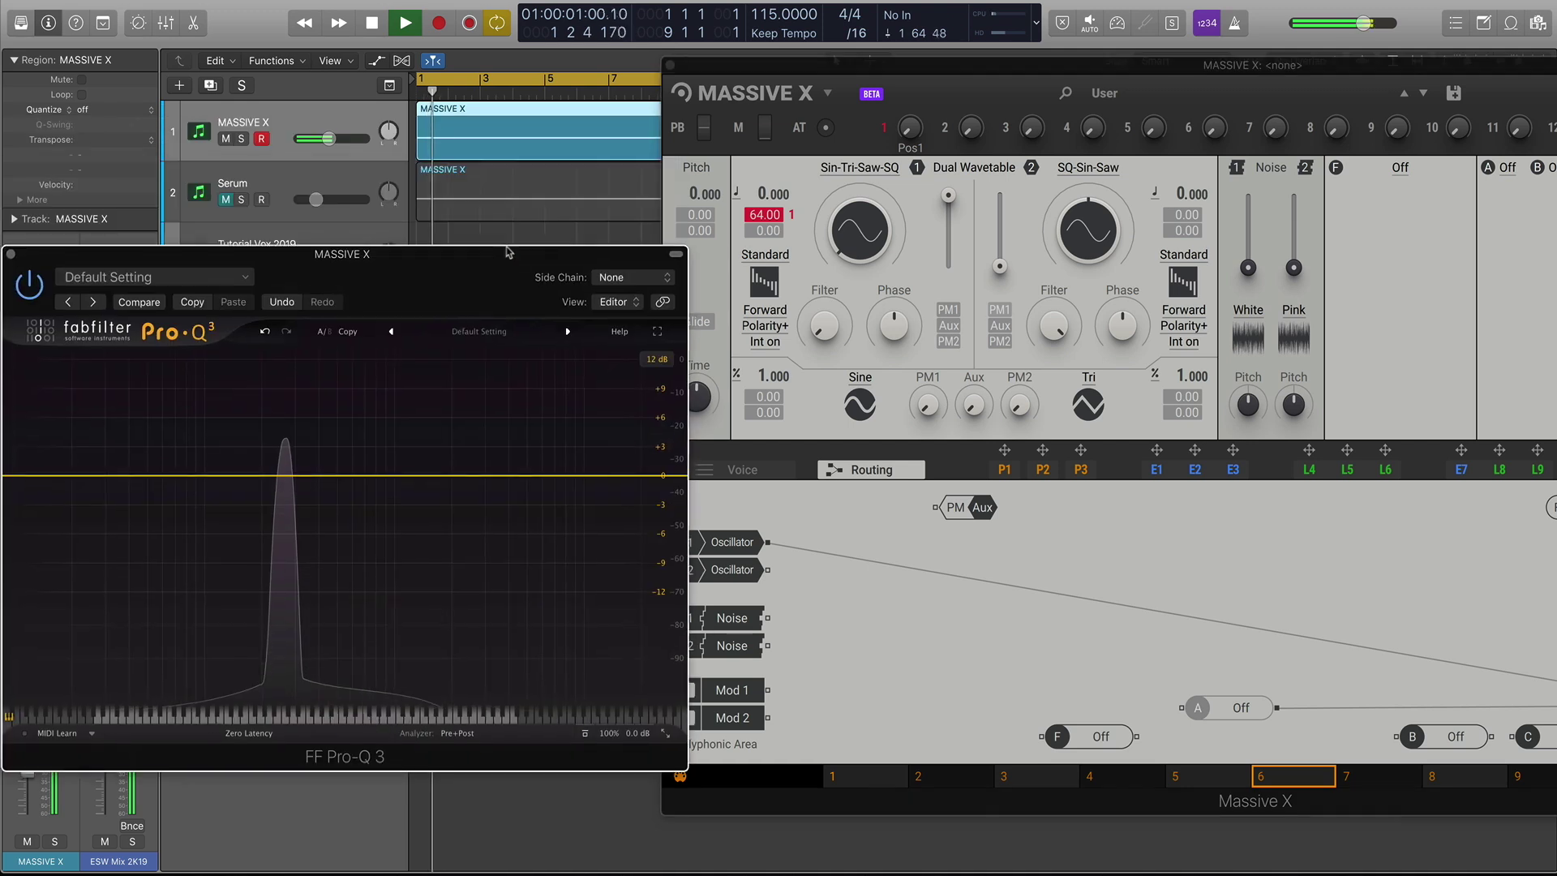
click(130, 139)
click(128, 137)
key(space)
key(space)
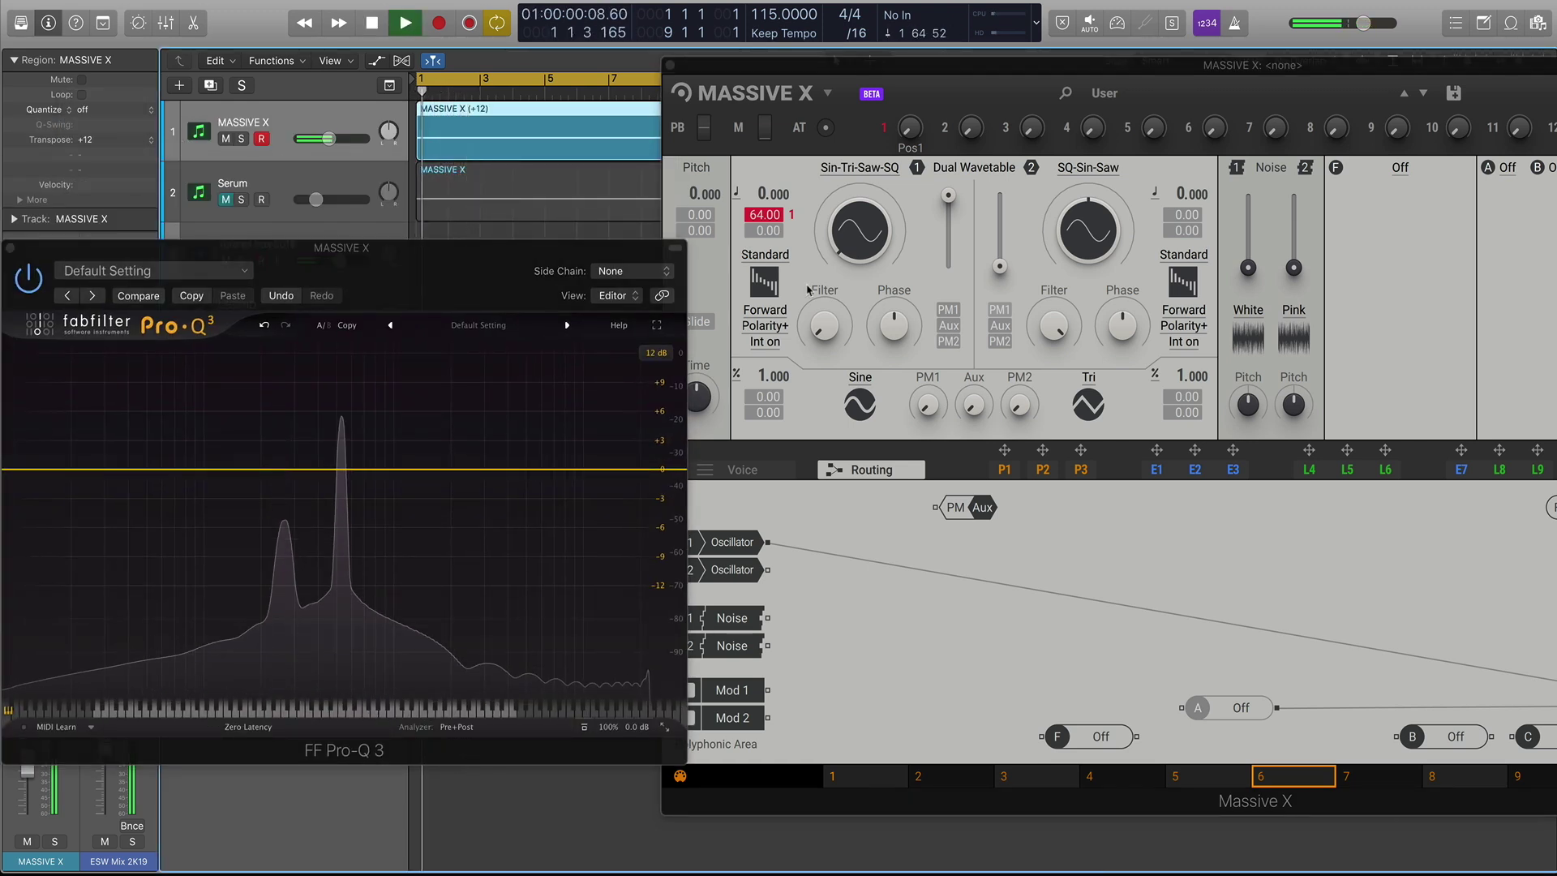
drag(469, 248, 801, 173)
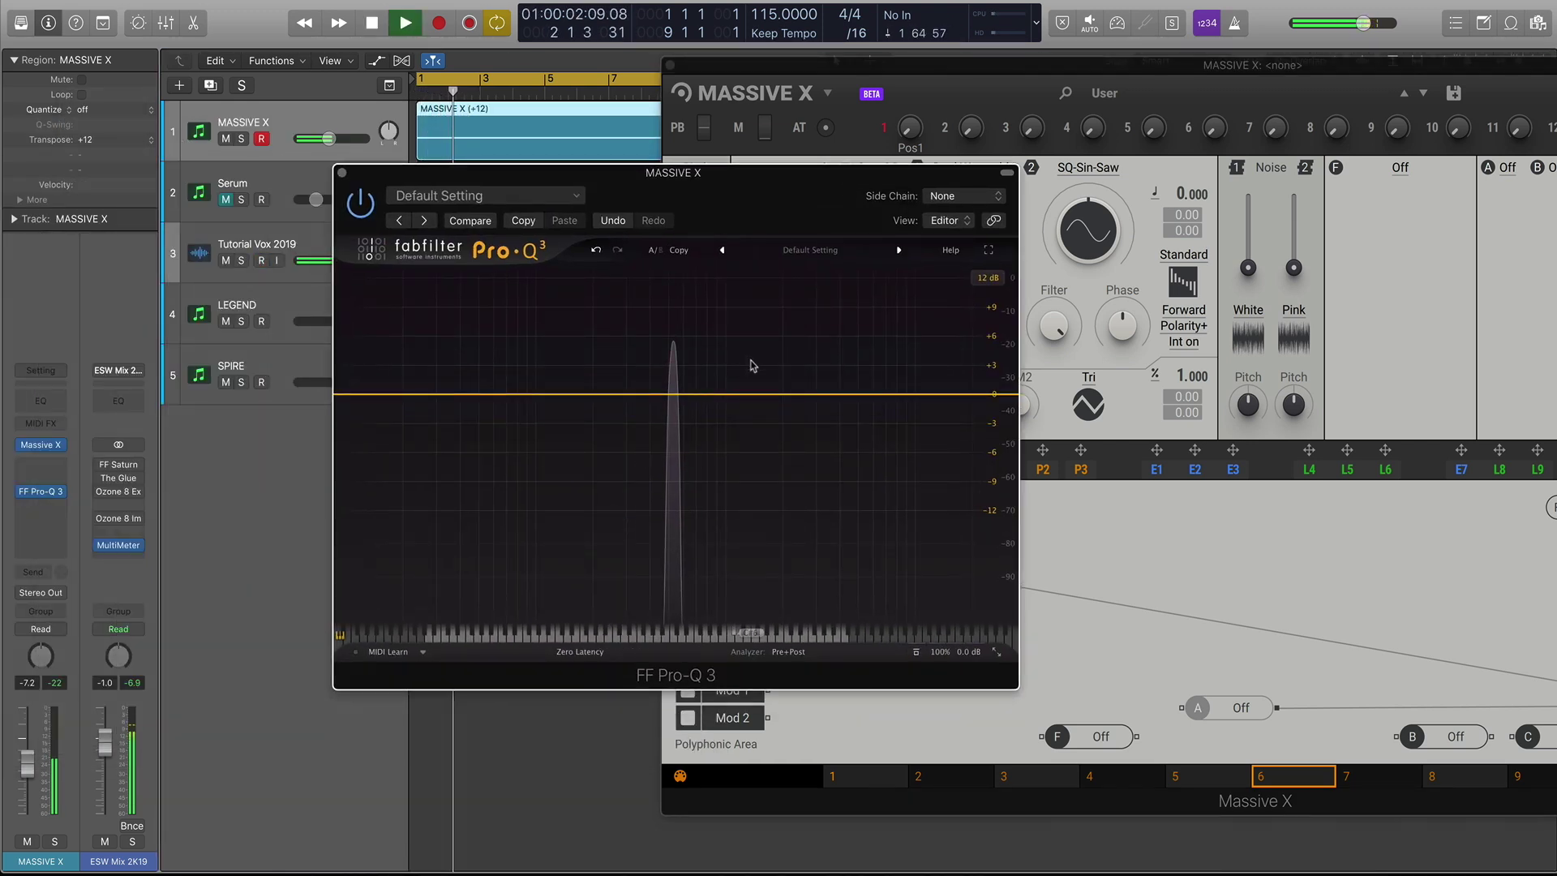
drag(702, 195, 414, 203)
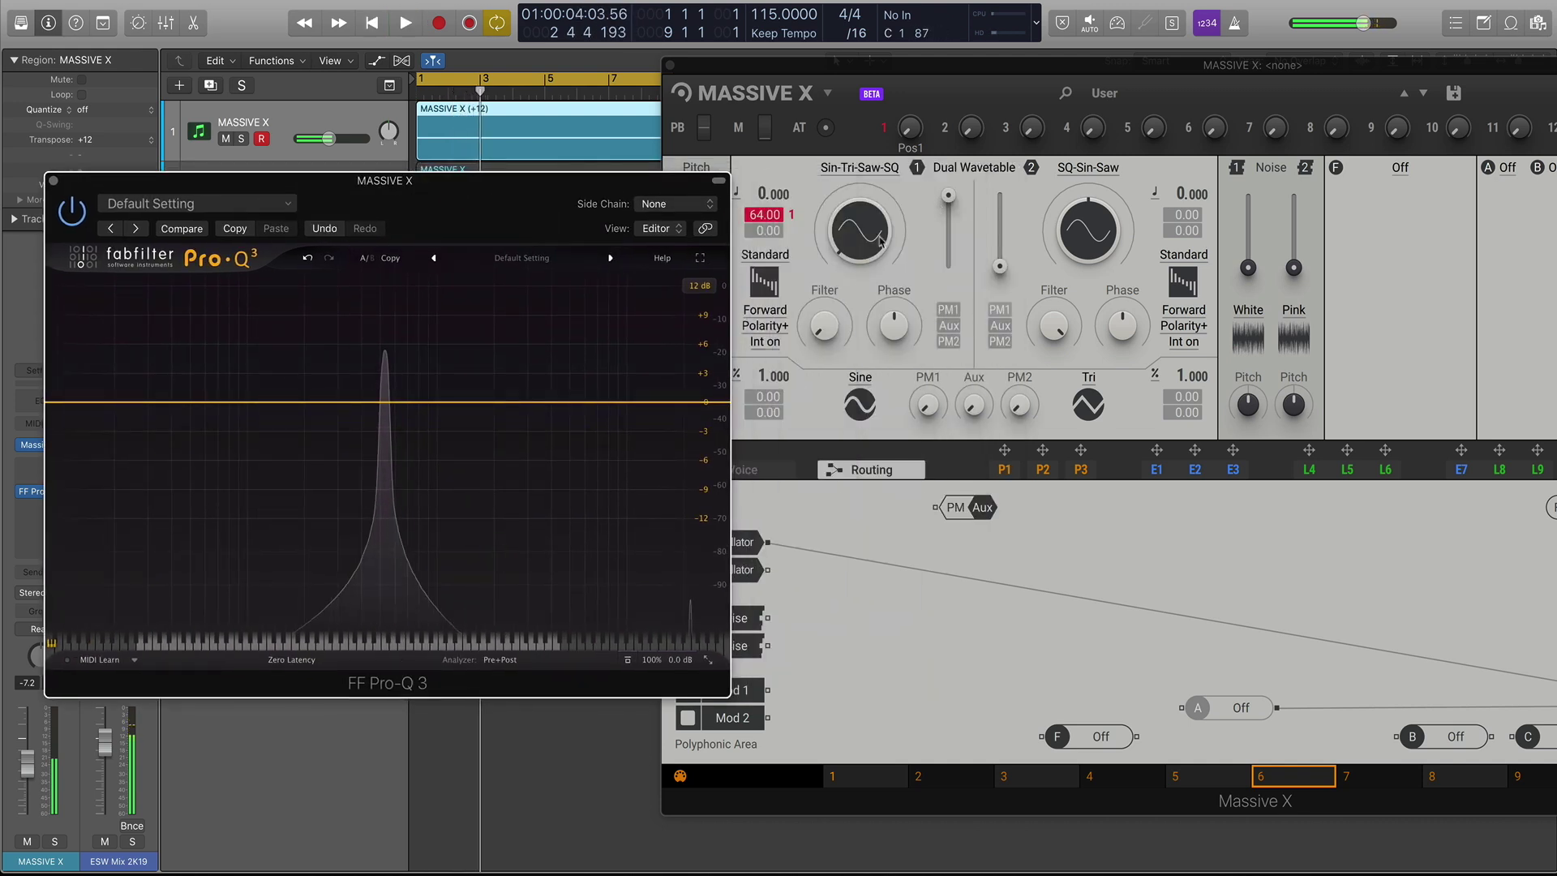
key(space)
key(space)
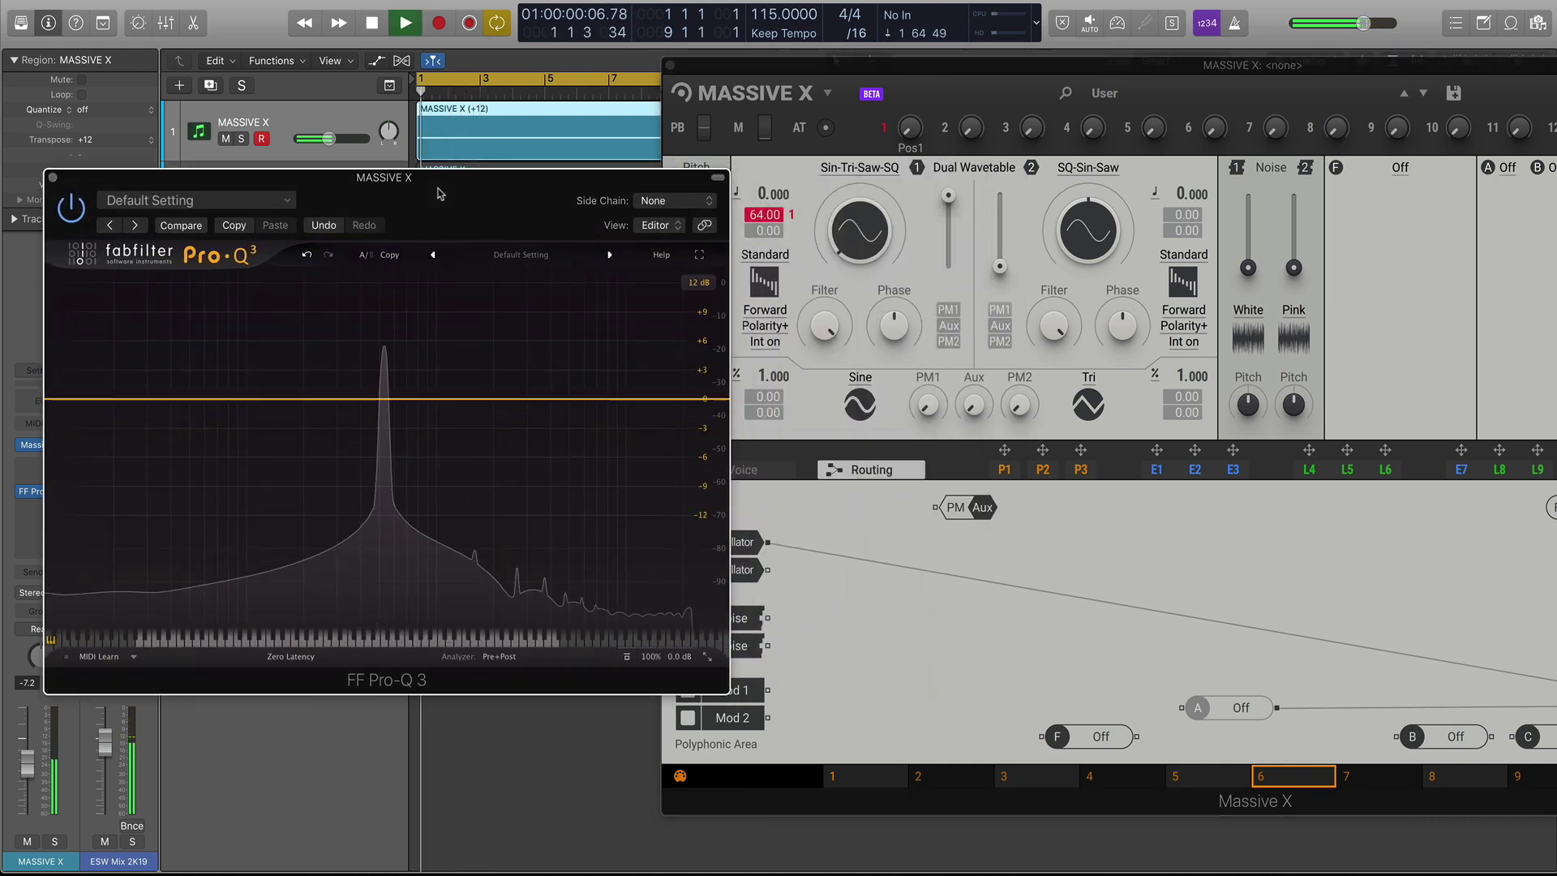
click(823, 325)
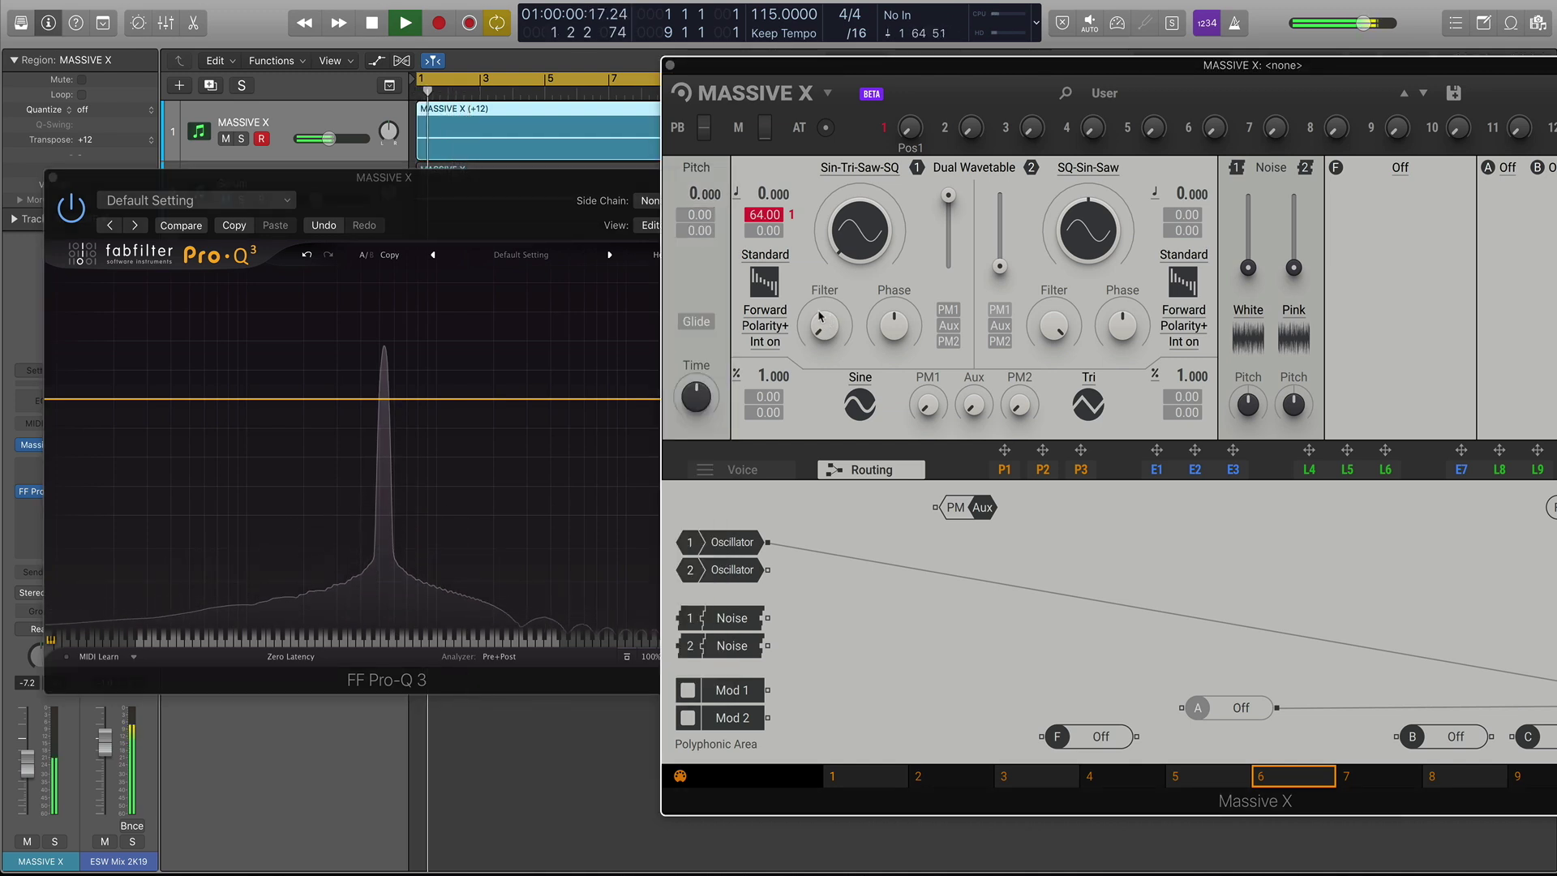
key(space)
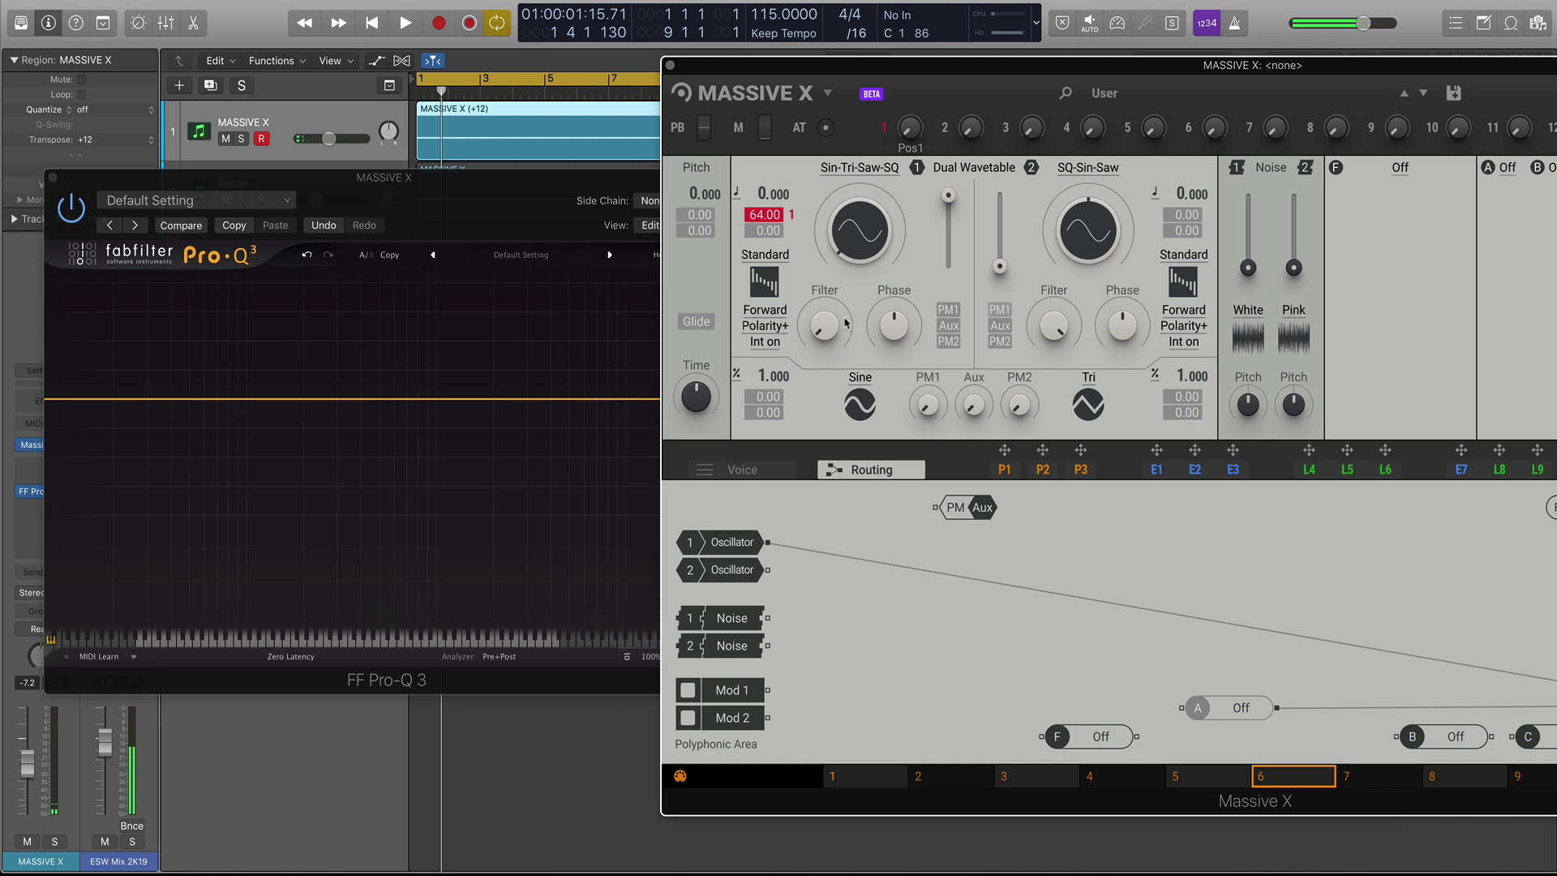
- Load the Monark filter in Massive X and play to check the spectrum in Pro-Q 3
click(1400, 173)
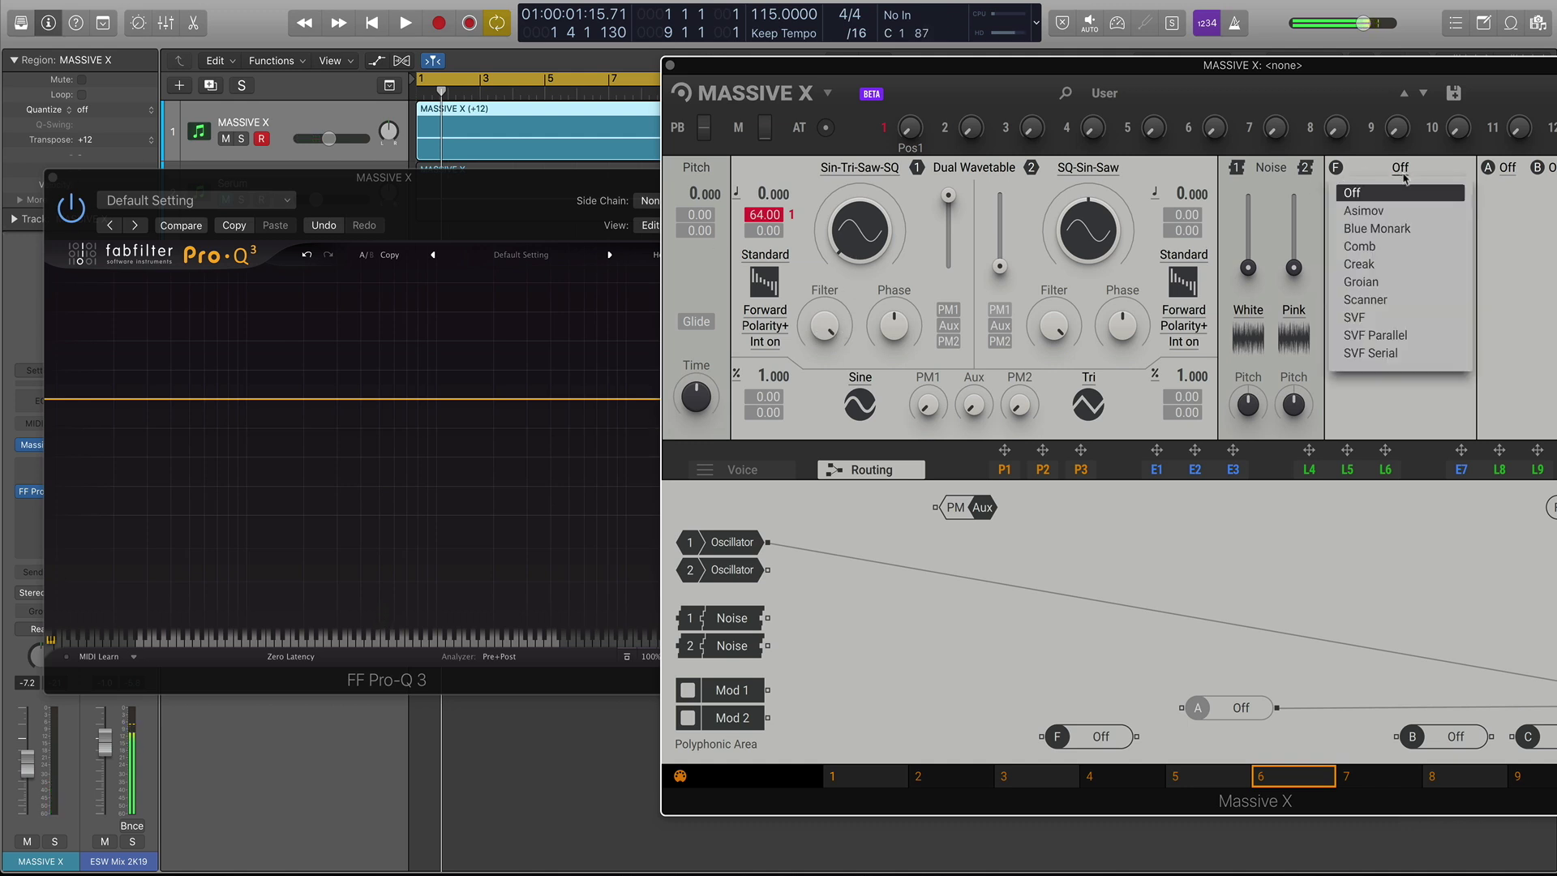
click(1390, 228)
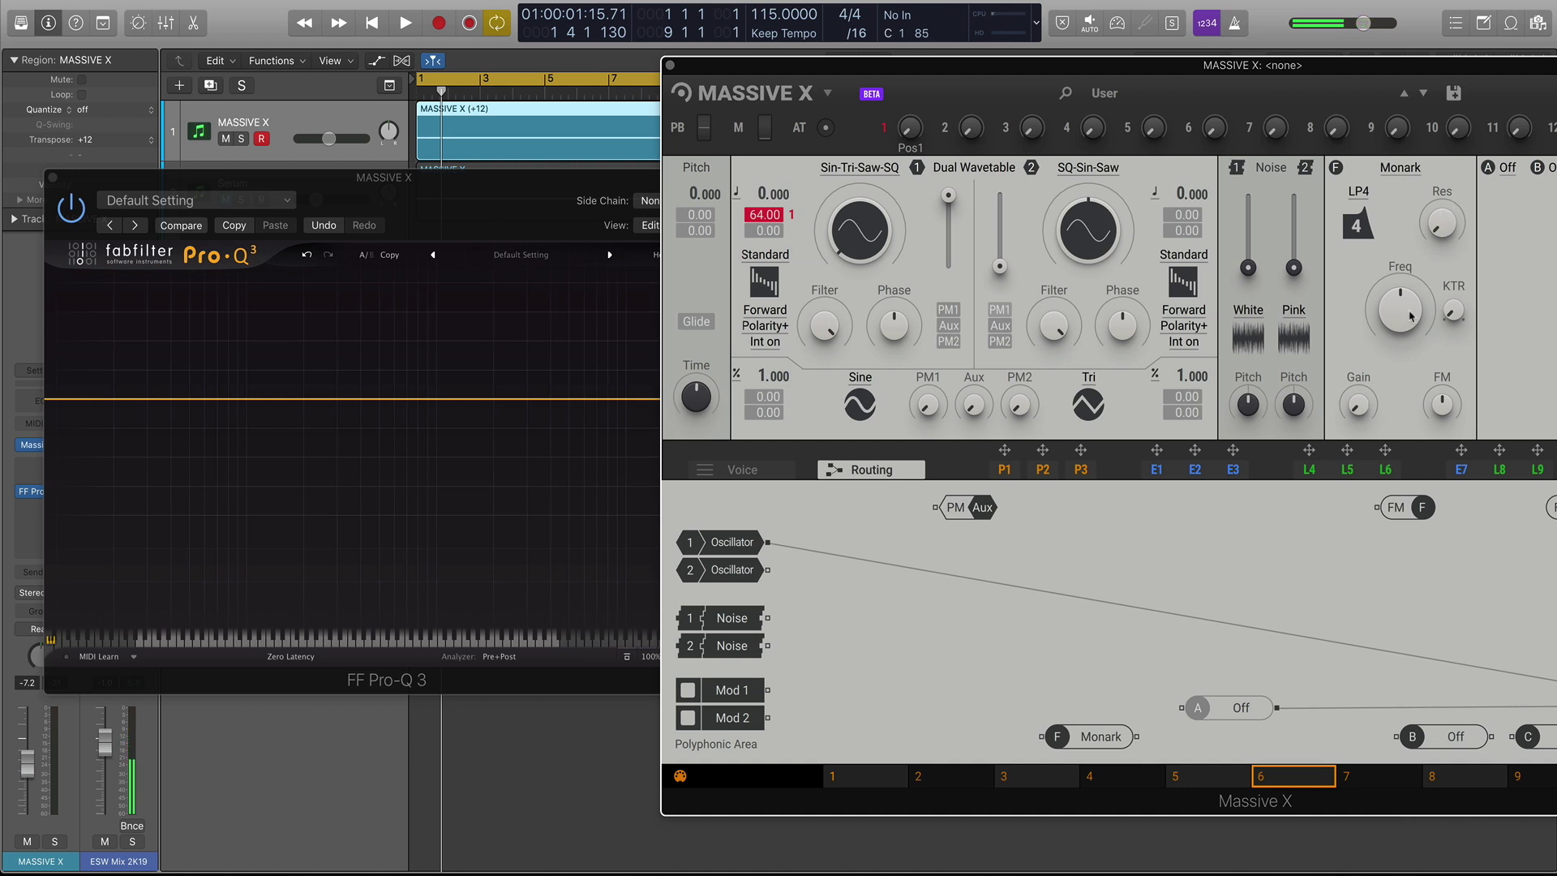
key(space)
click(521, 423)
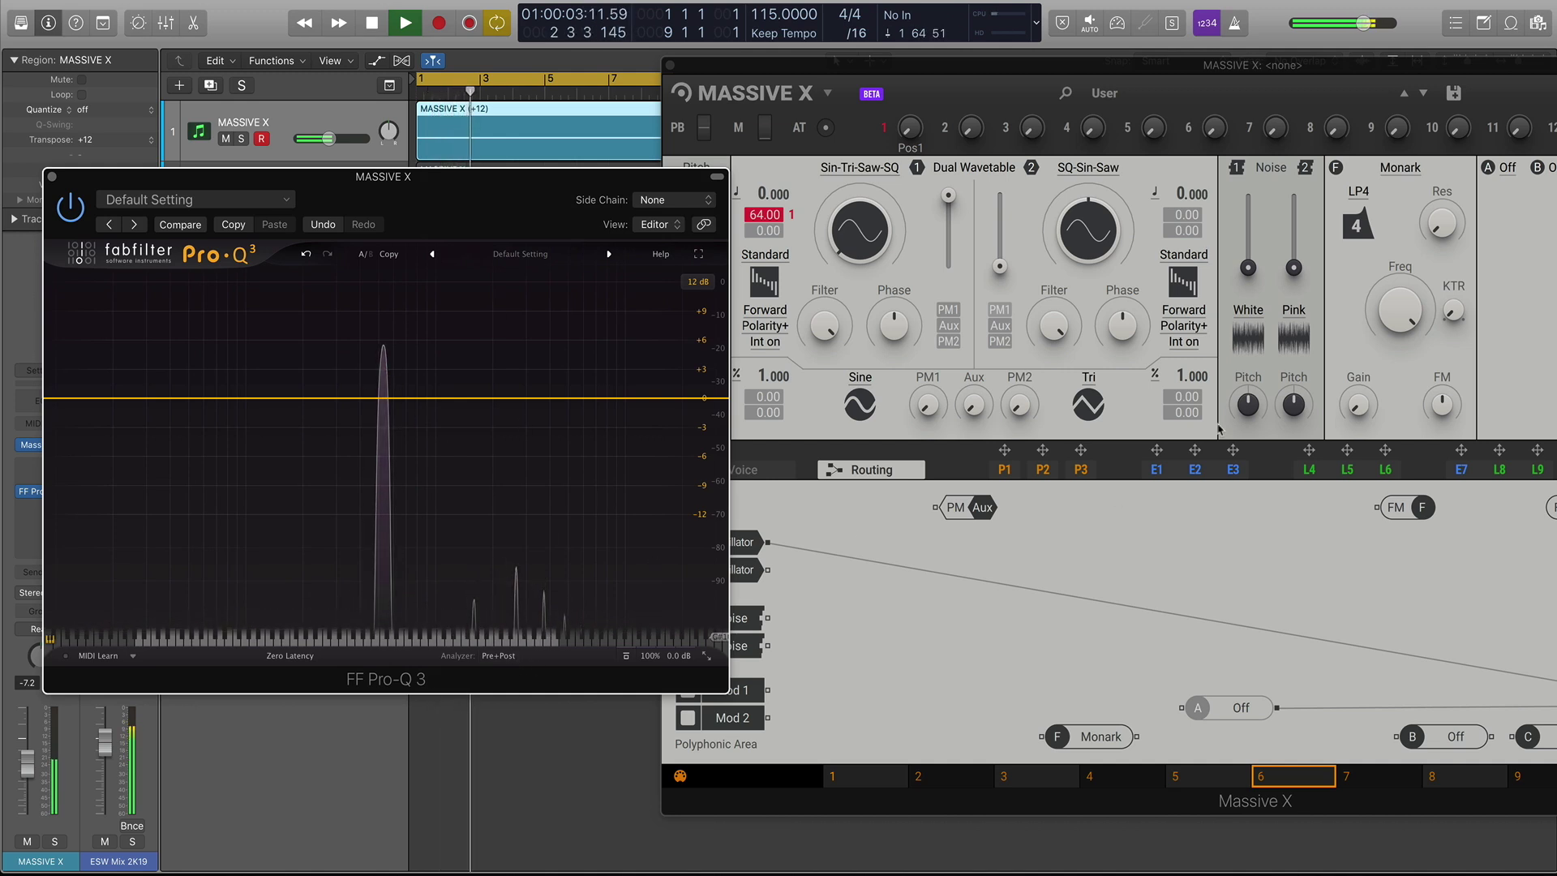
click(1297, 373)
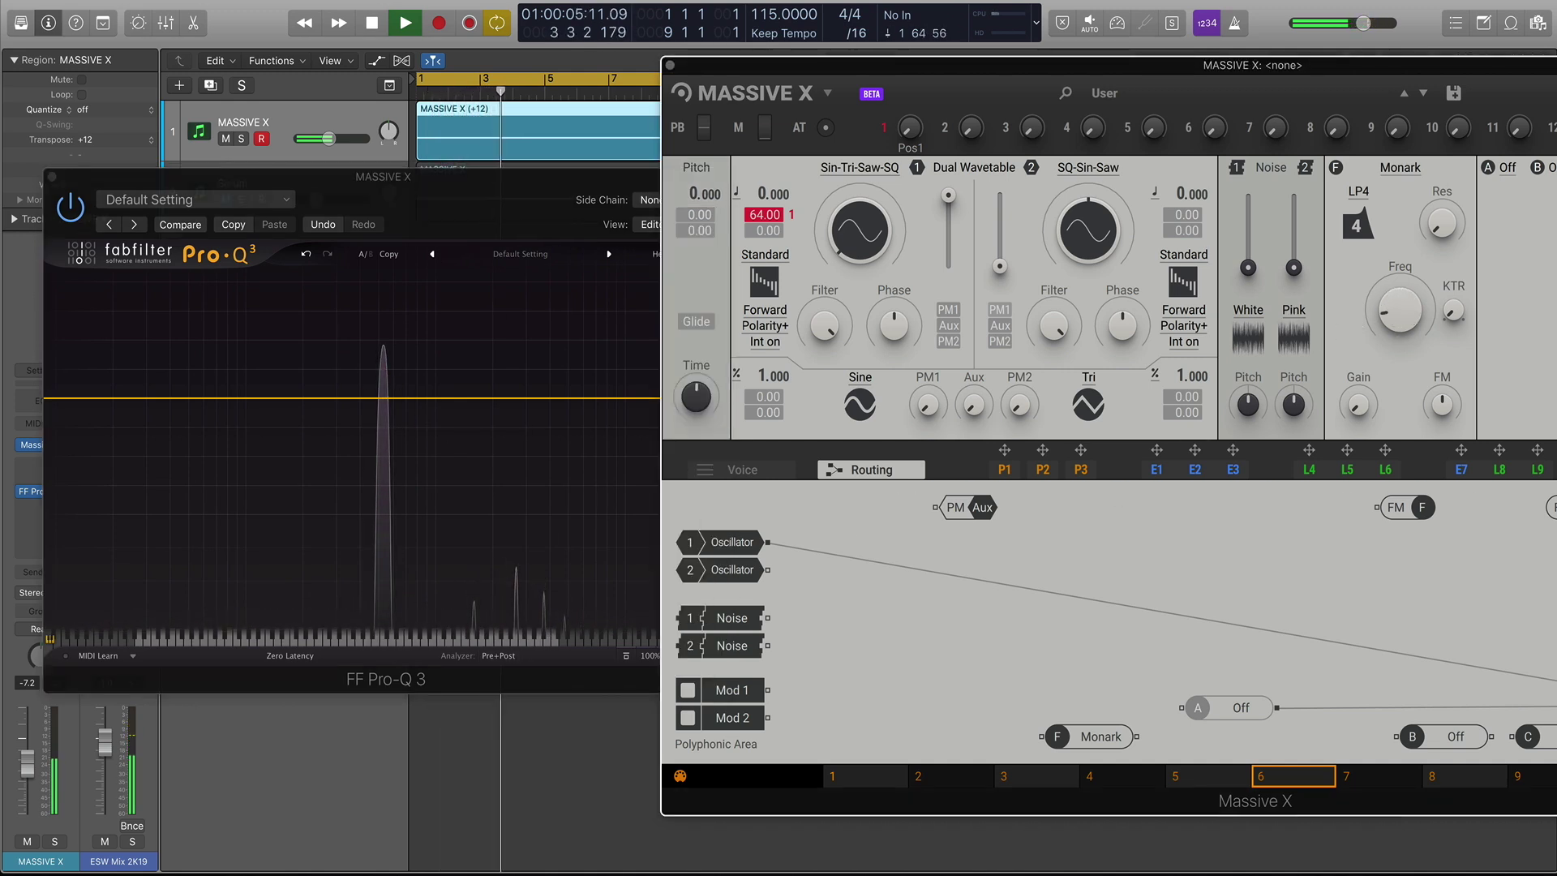
key(space)
- In Routing, connect Oscillator 1 into Monark and Monark's output to the monophonic input
drag(1179, 563, 1089, 491)
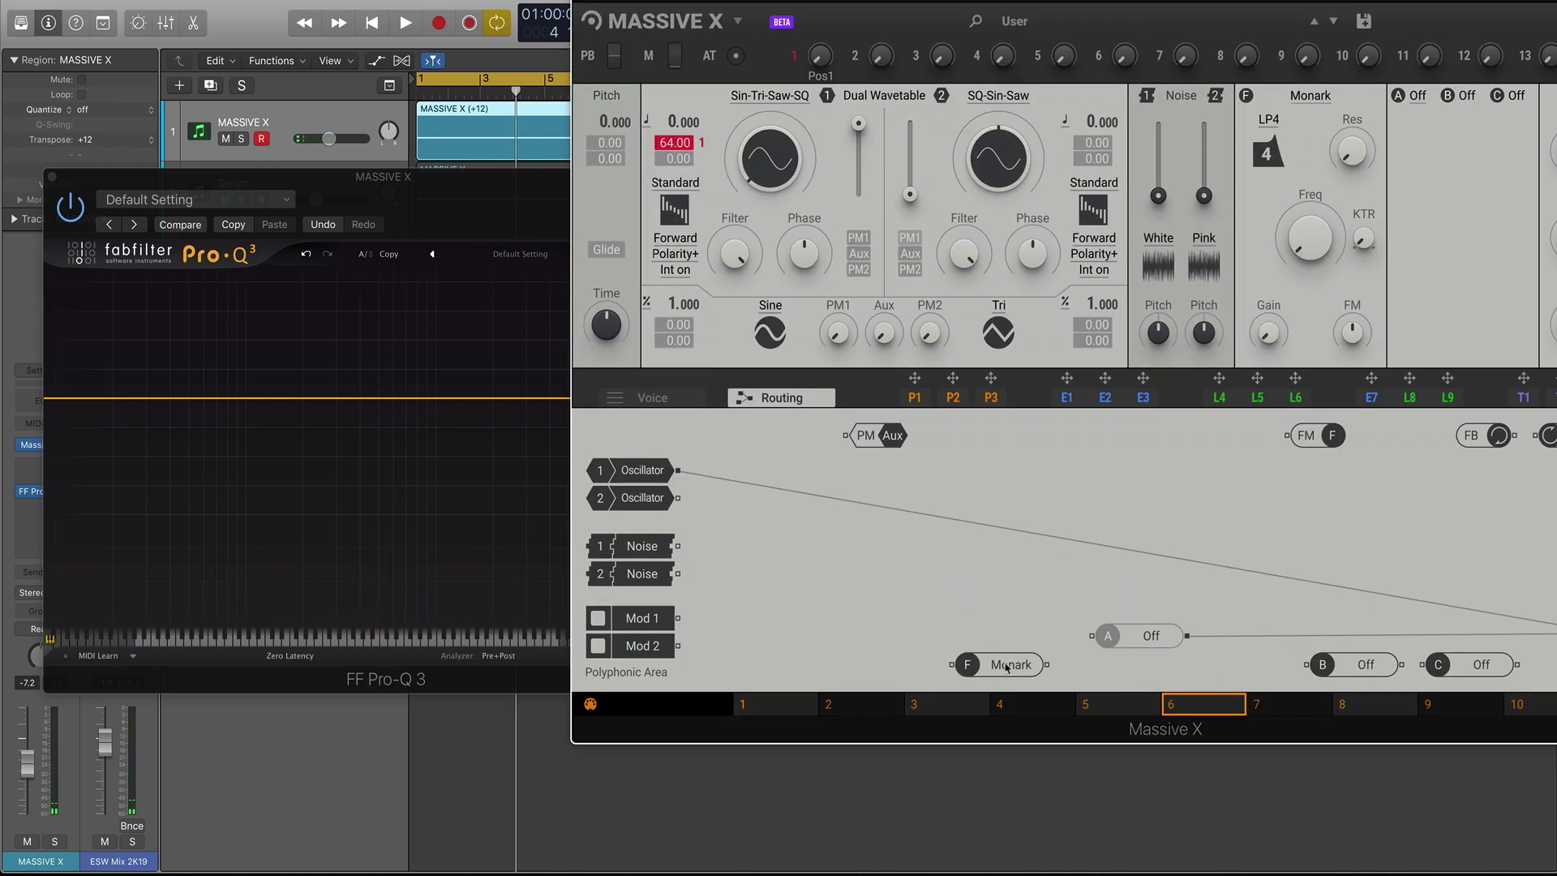
drag(1006, 667, 1100, 593)
drag(1036, 538, 1043, 590)
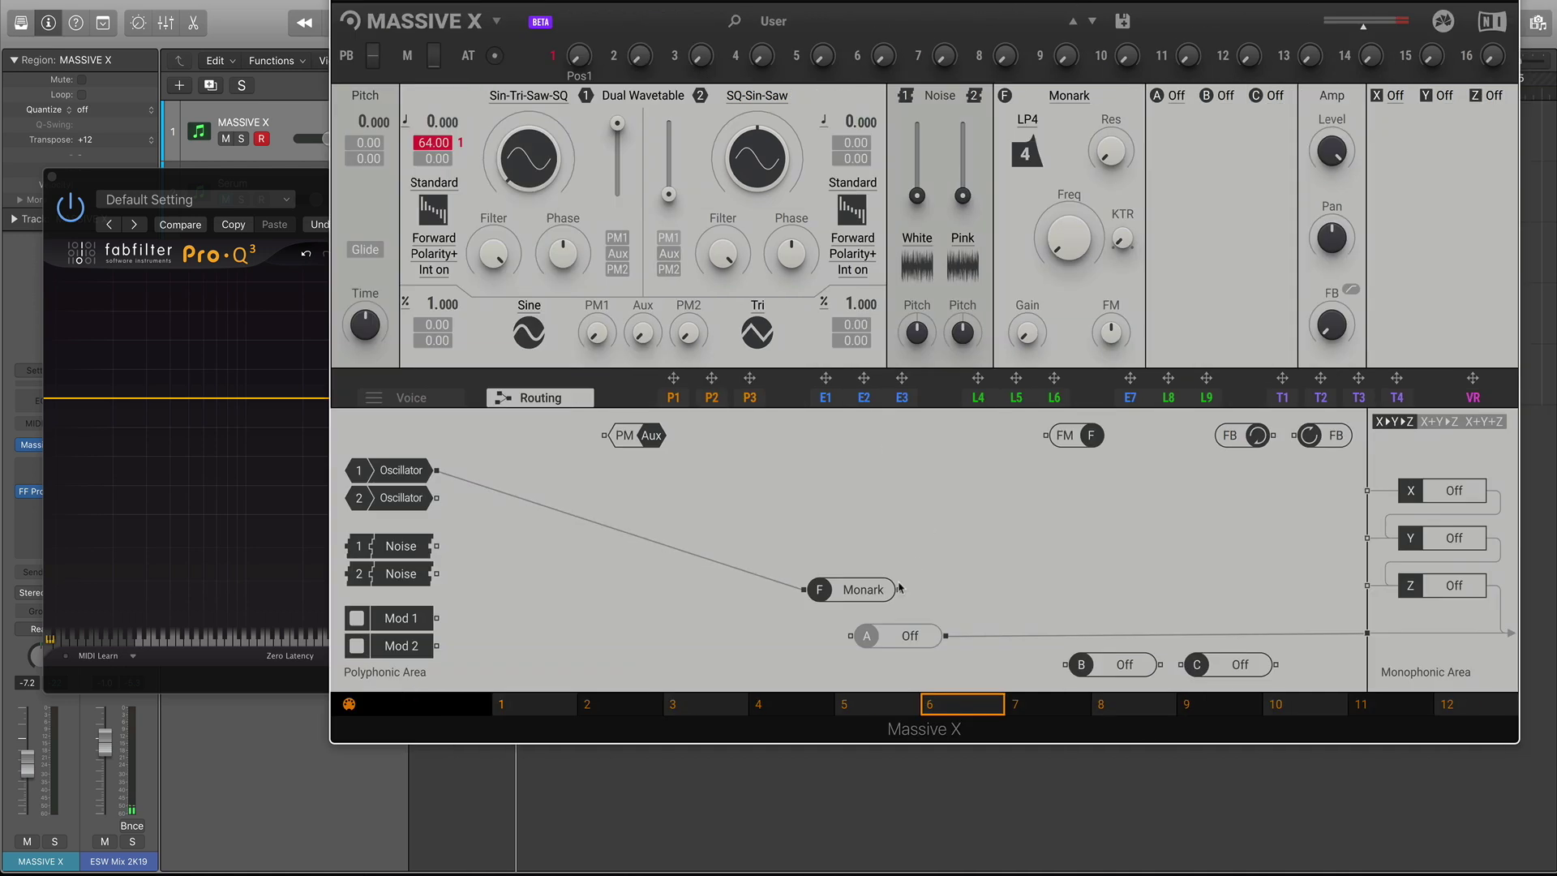
drag(898, 589, 1365, 635)
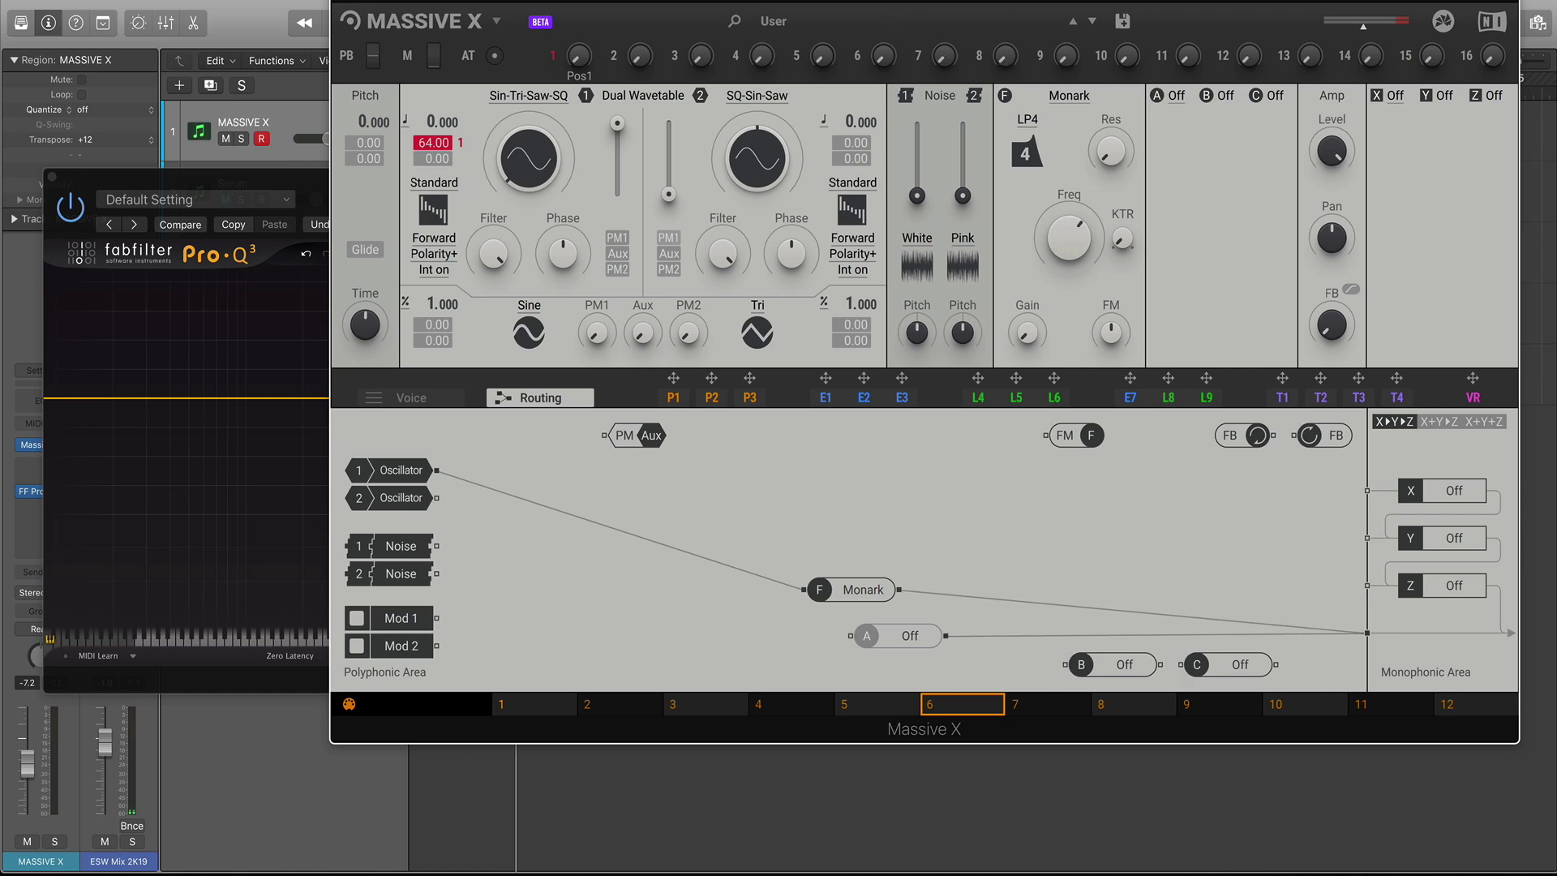
- Play the sine through Monark and view its filtered spectrum in Pro-Q 3
click(268, 176)
drag(535, 3, 745, 28)
key(space)
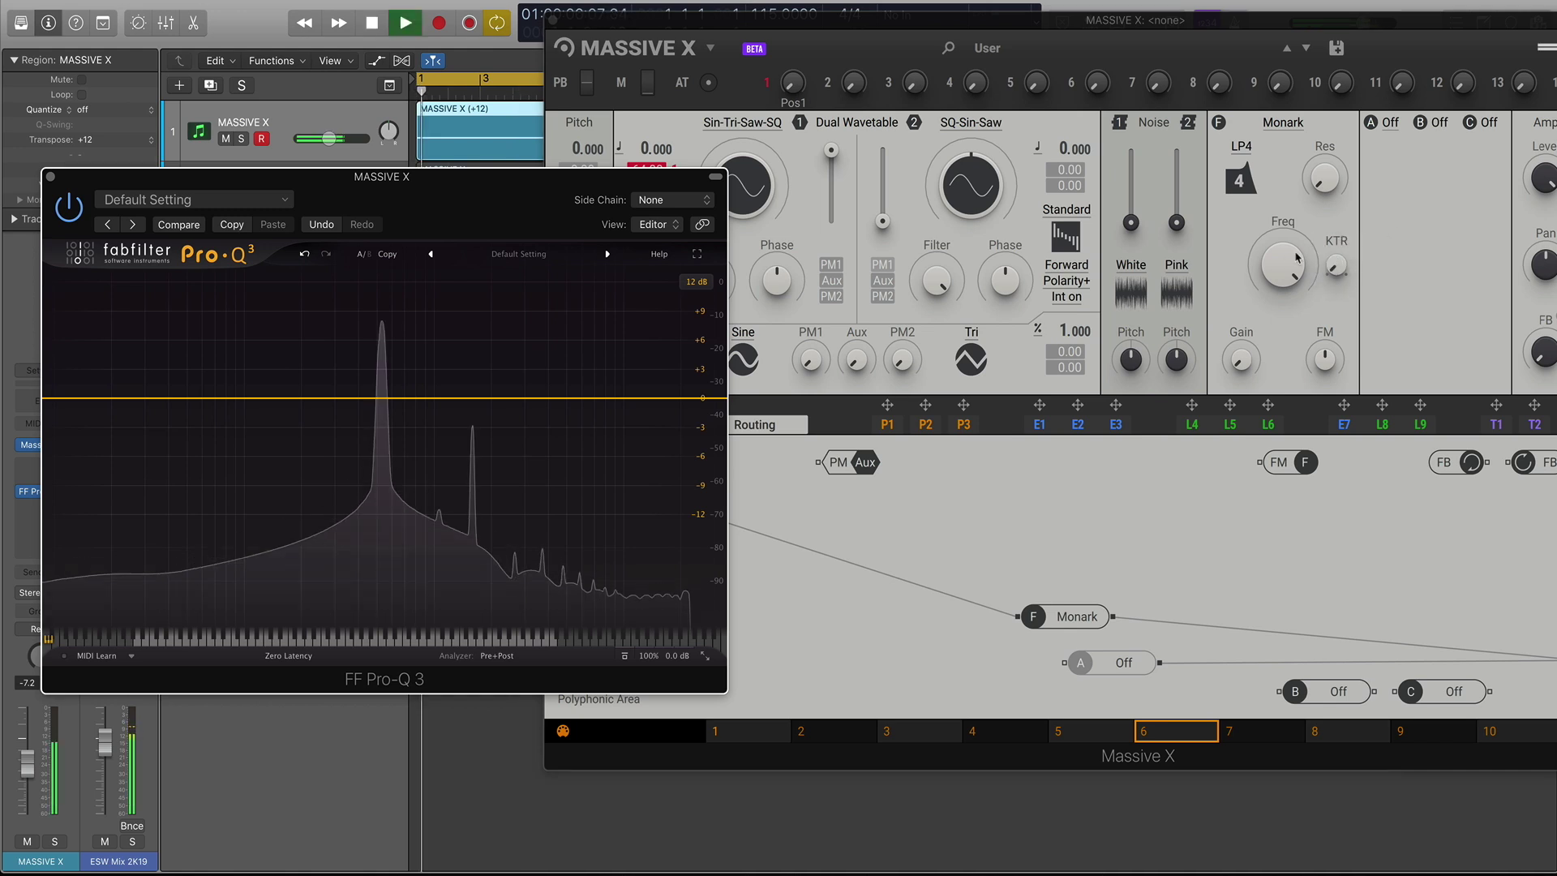
key(space)
click(1278, 226)
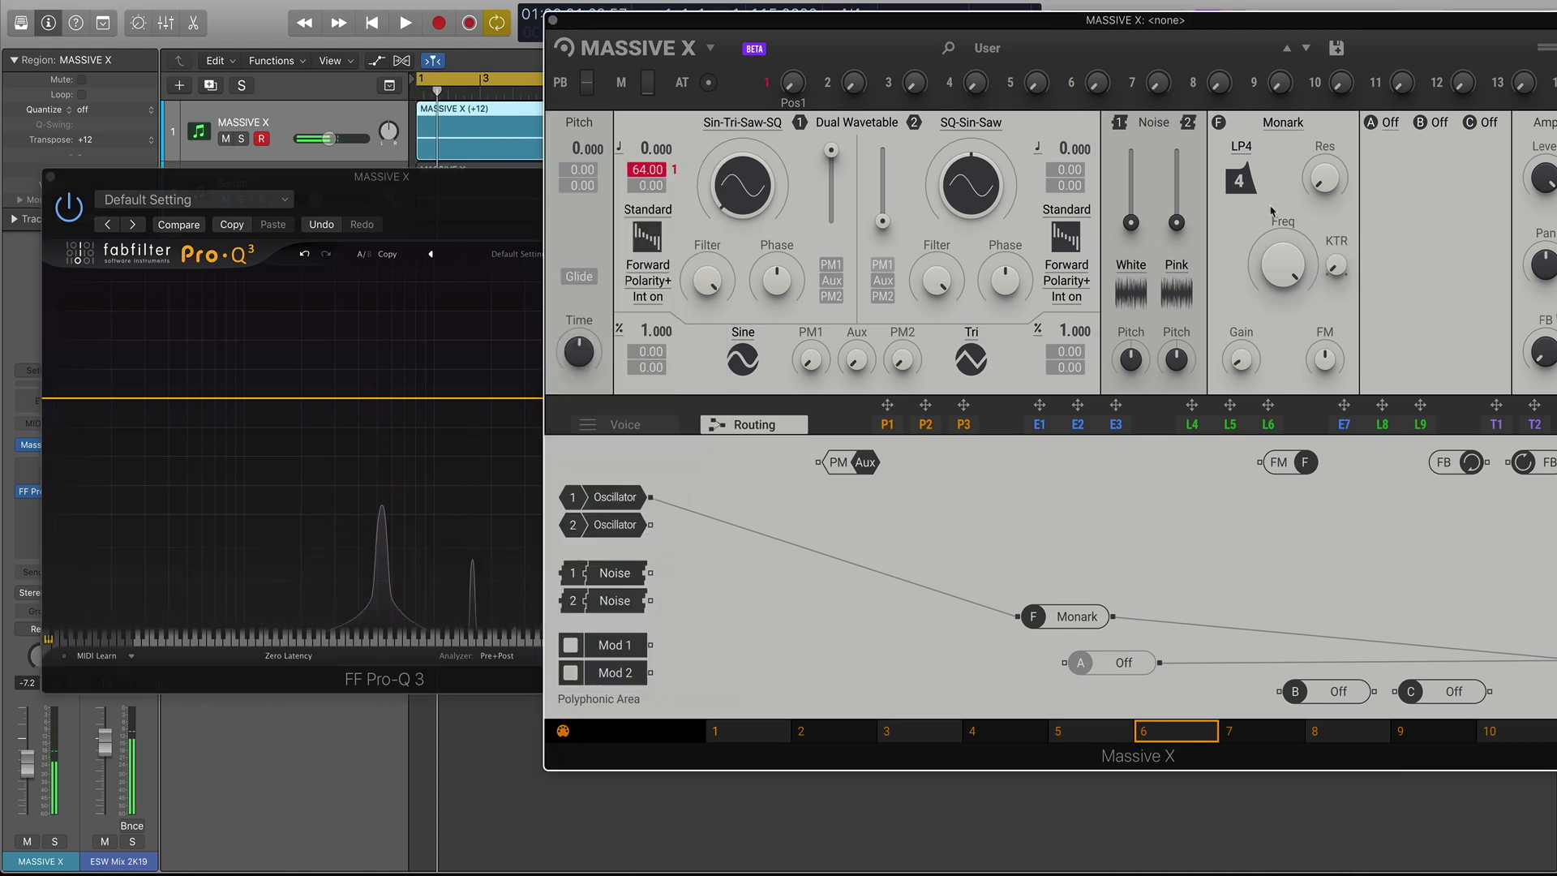
key(space)
- Turn Monark's Freq knob down until the harmonics vanish, then close Massive X
drag(1278, 225, 1286, 264)
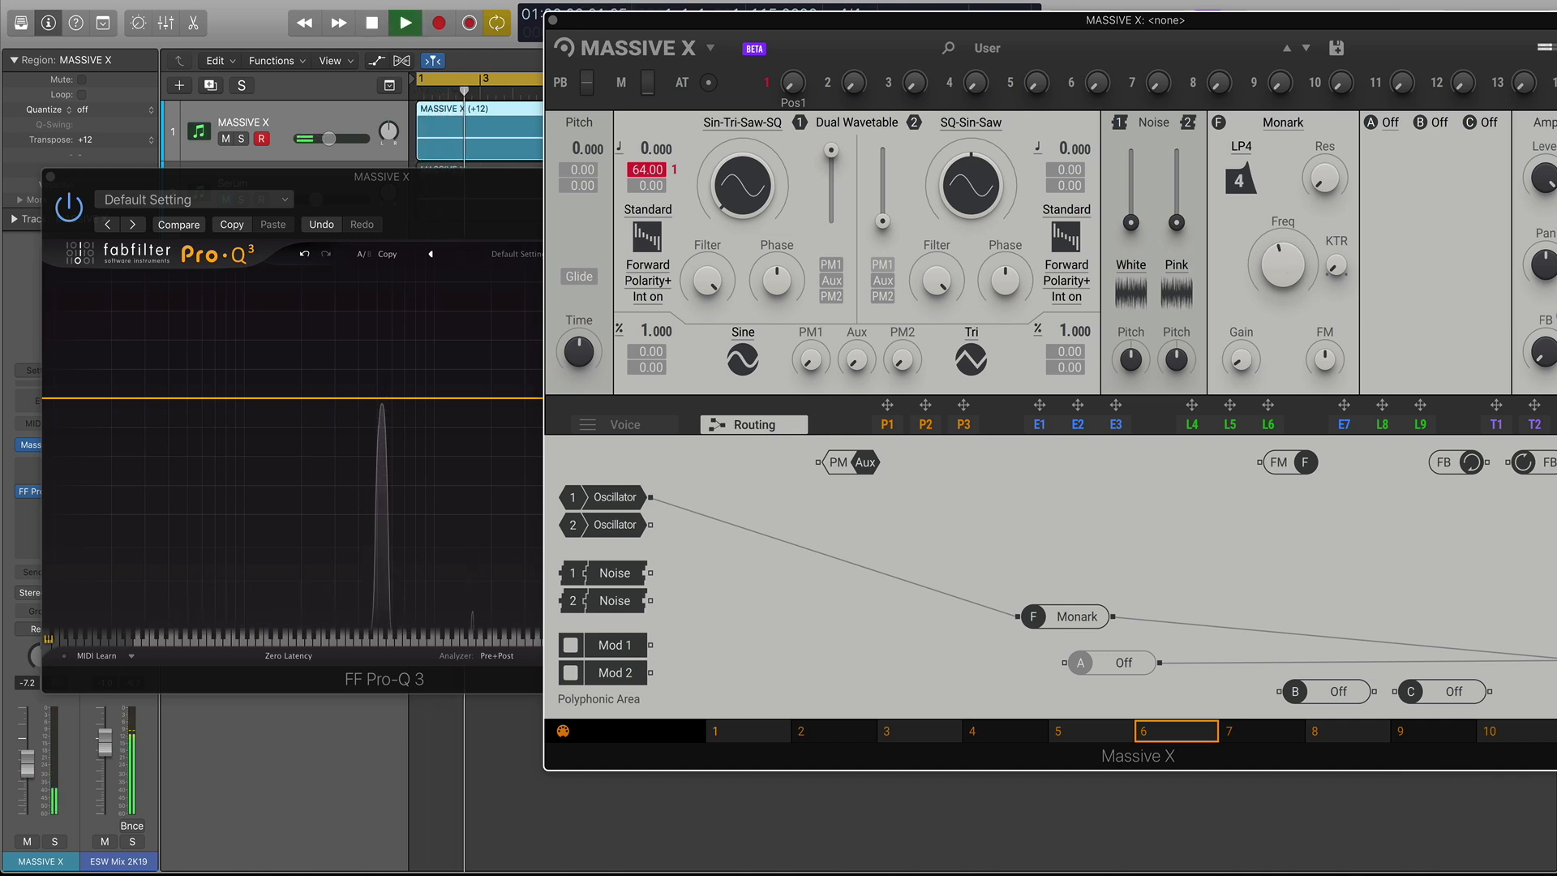
mouse_move(381, 430)
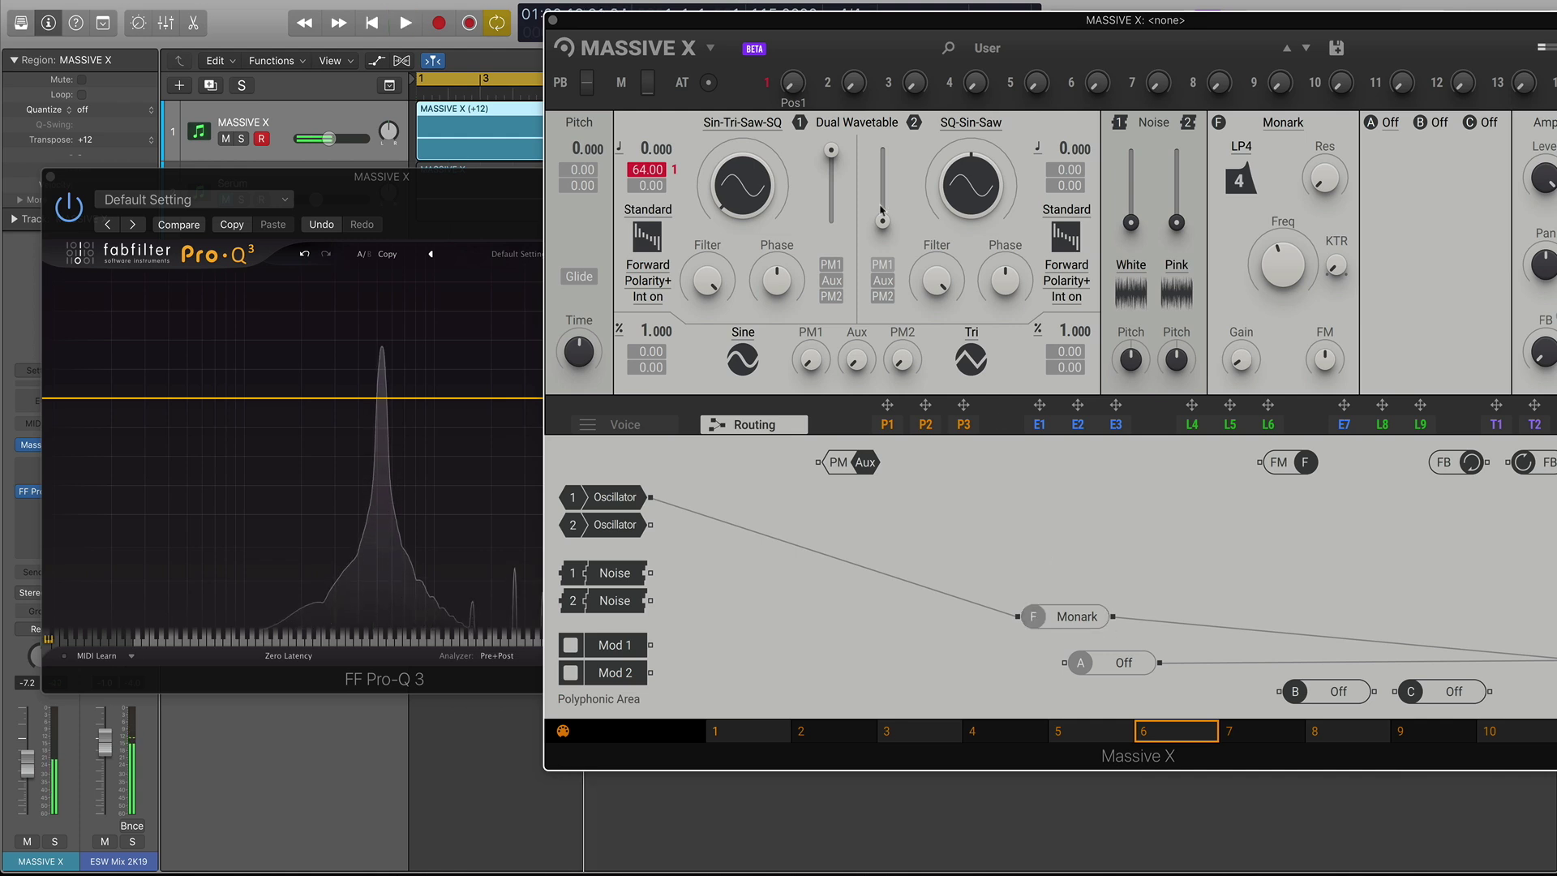
key(space)
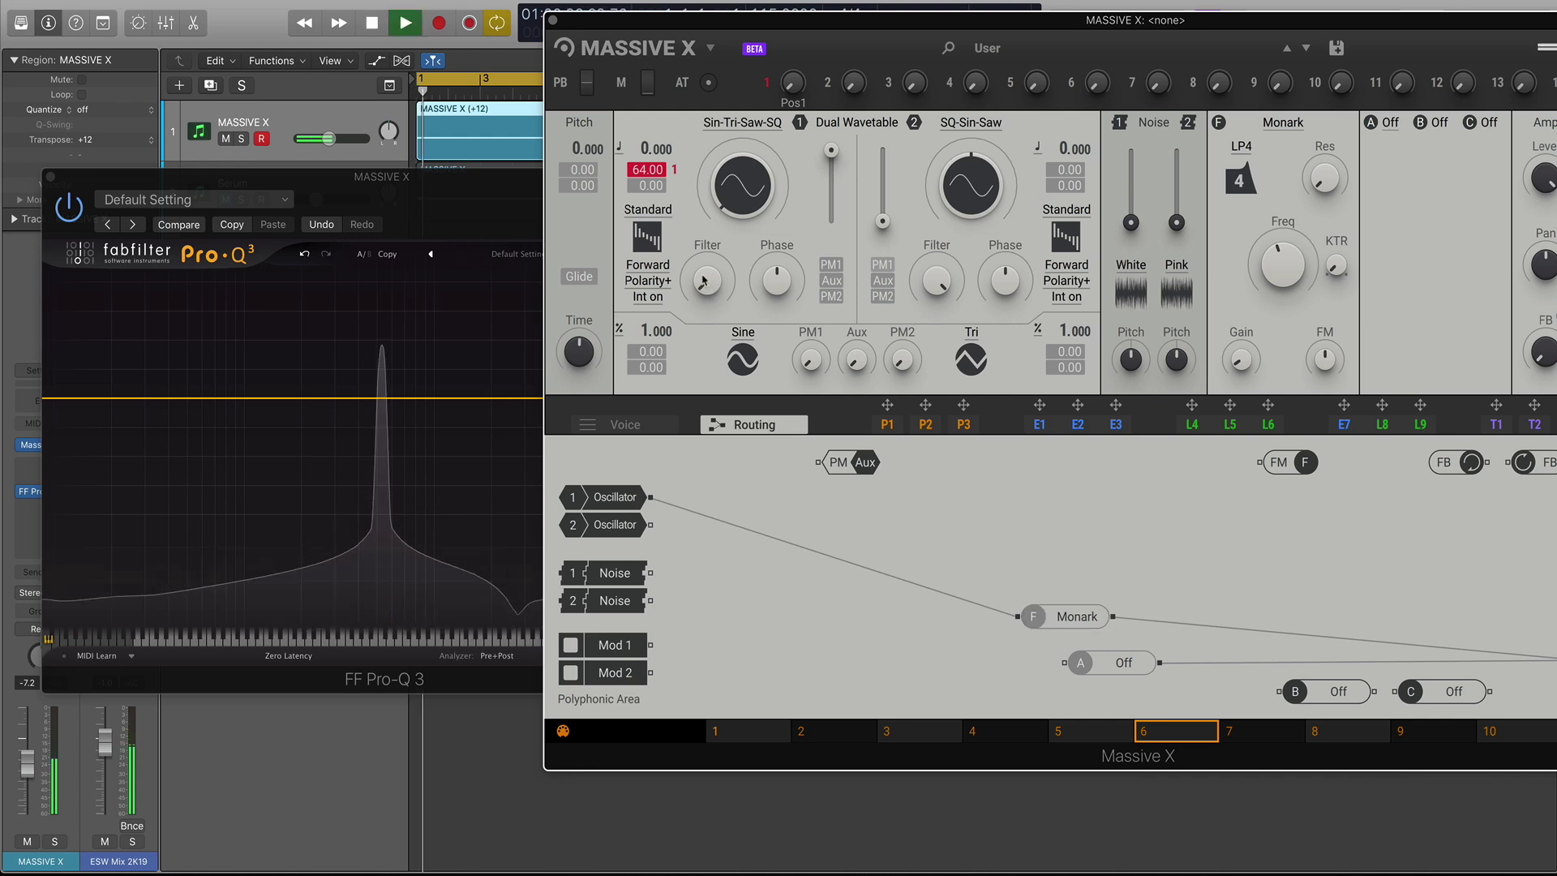
key(space)
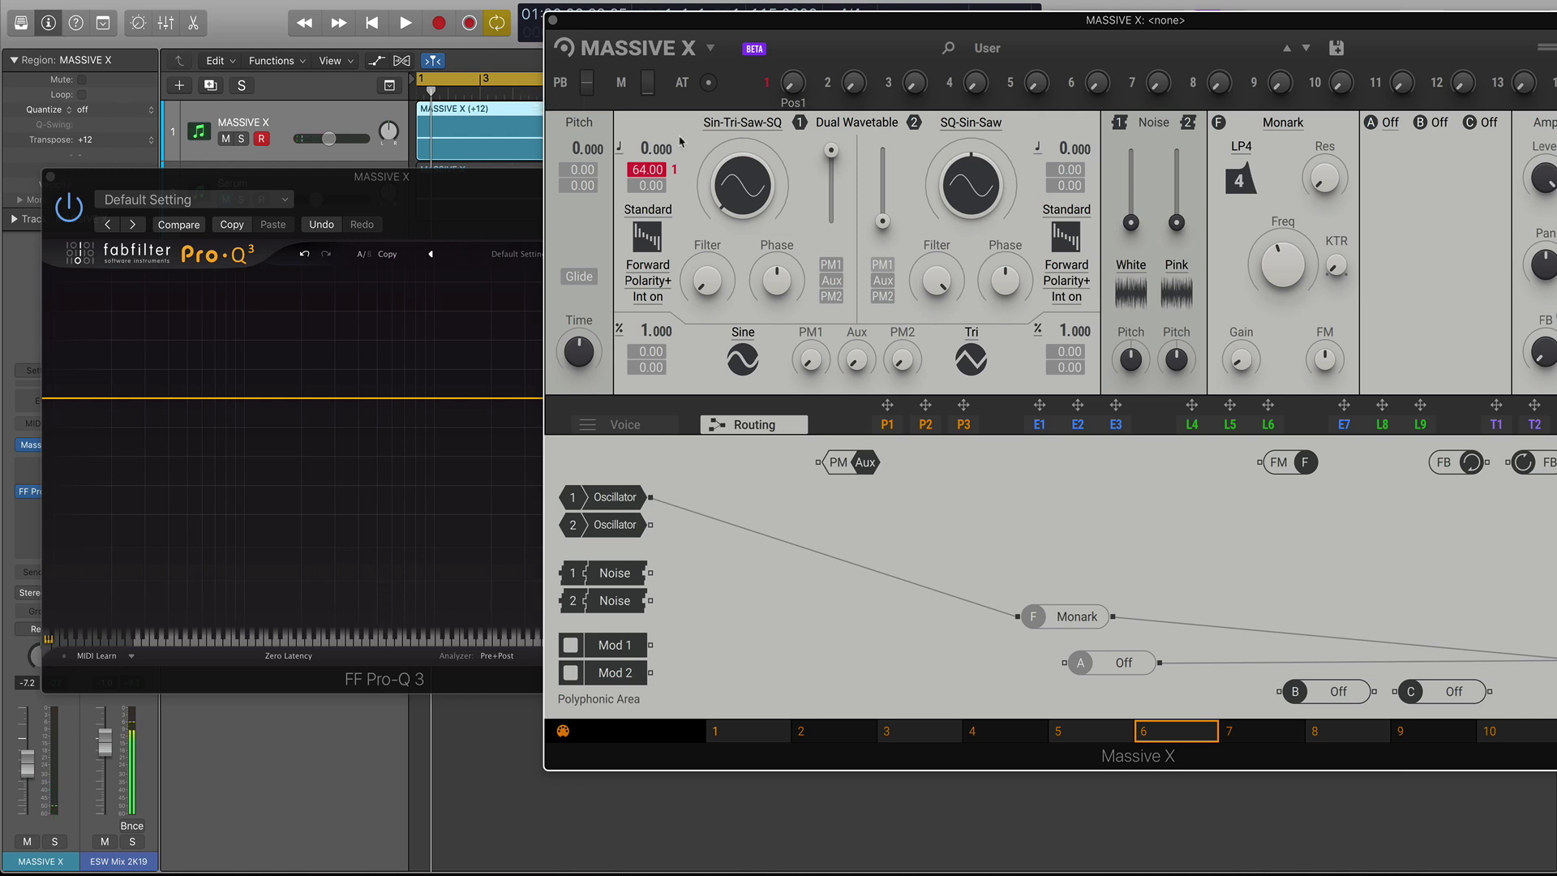
click(553, 19)
drag(480, 186, 896, 199)
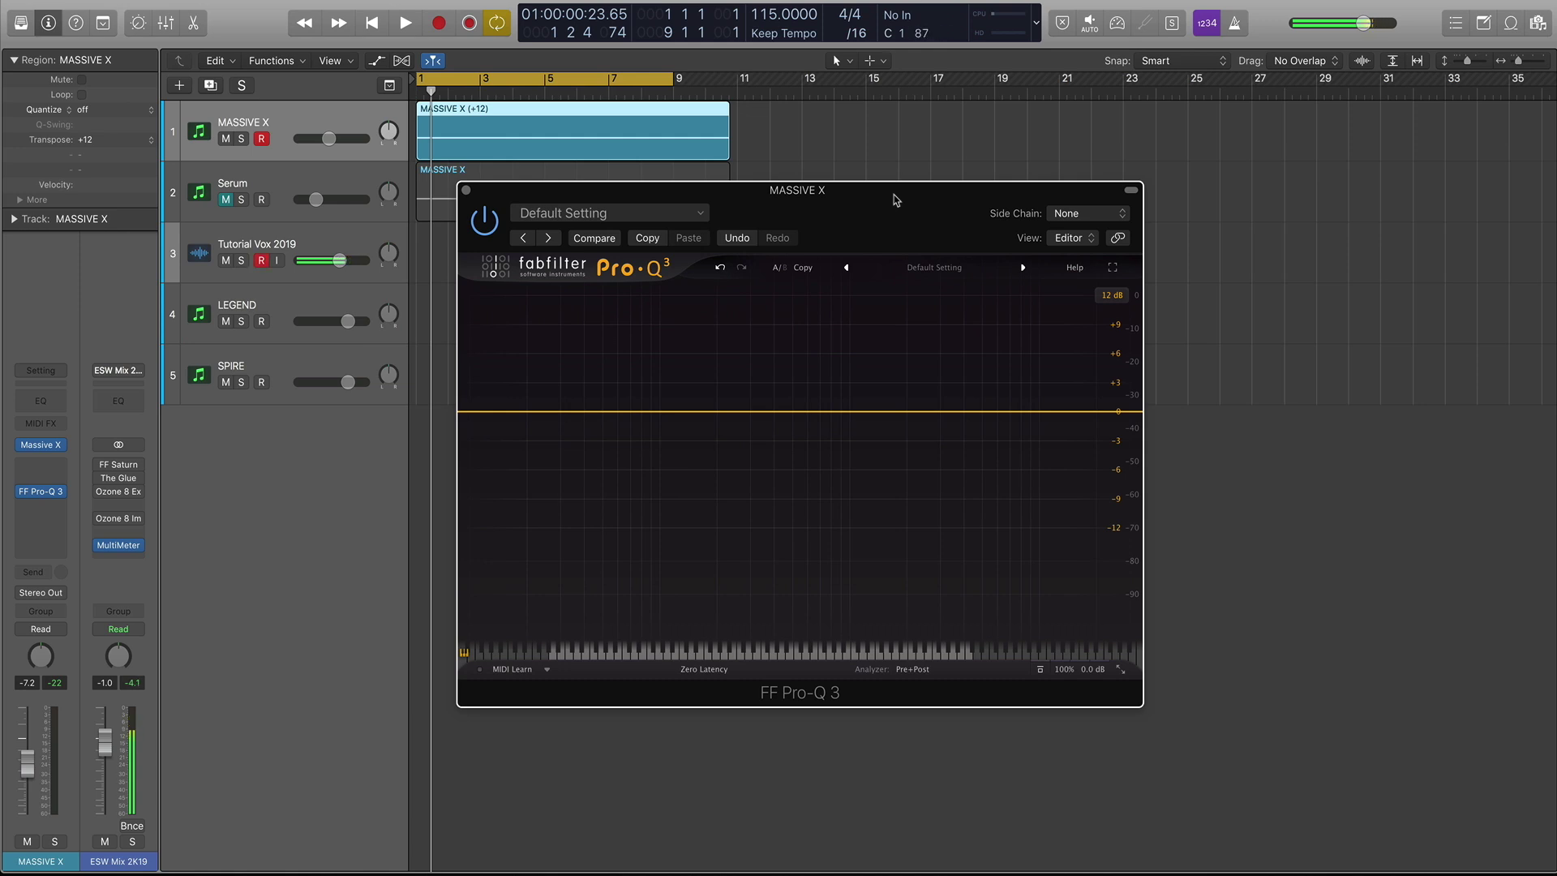
- Close the FF Pro-Q 3 plug-in window with Cmd+W
key(super+w)
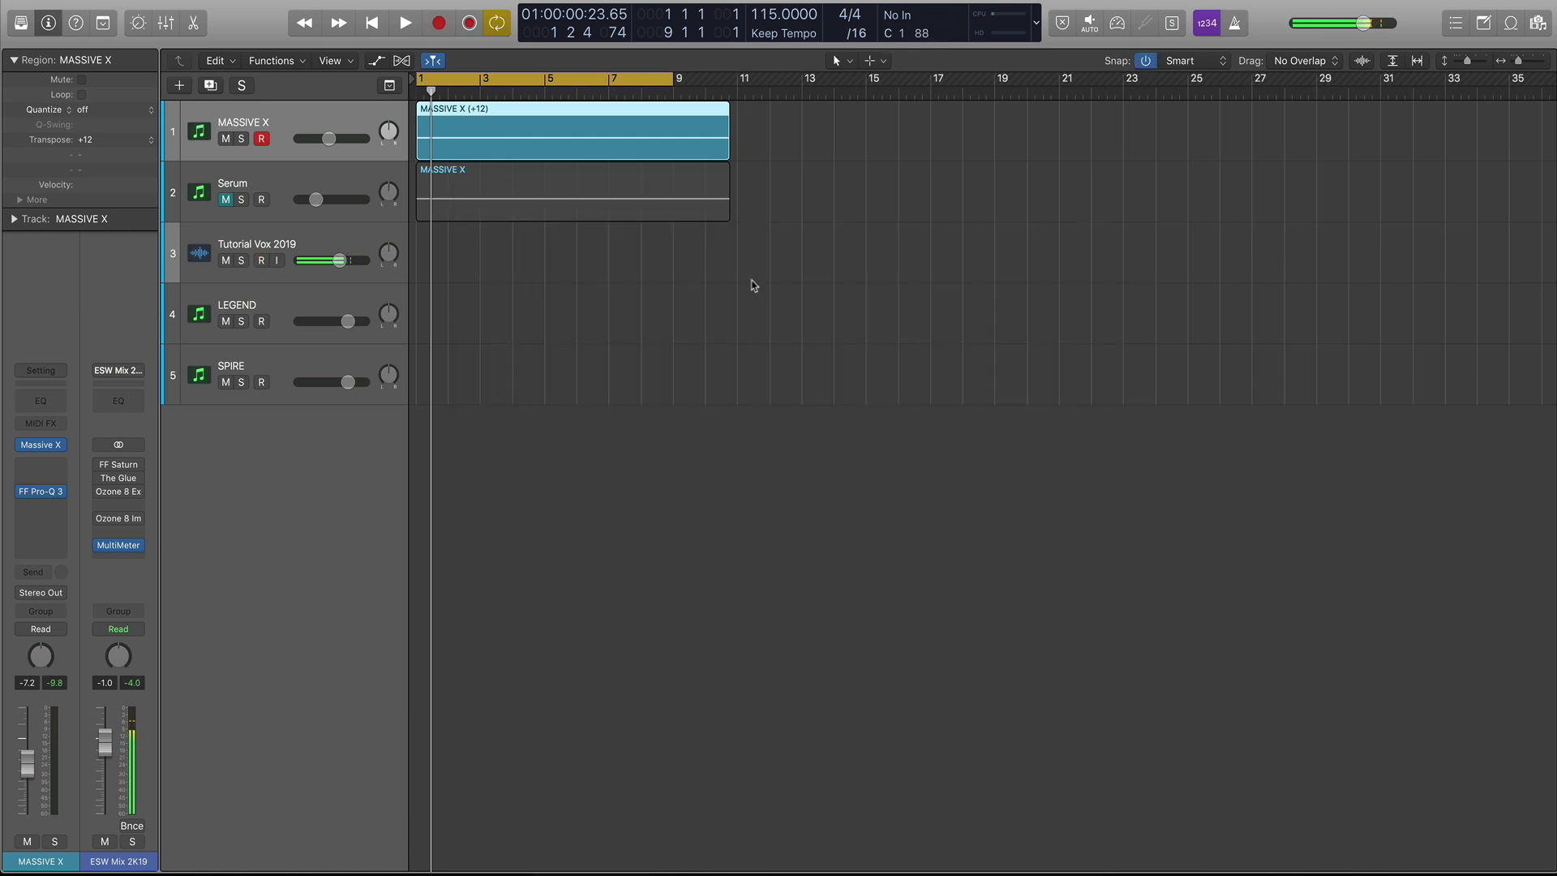